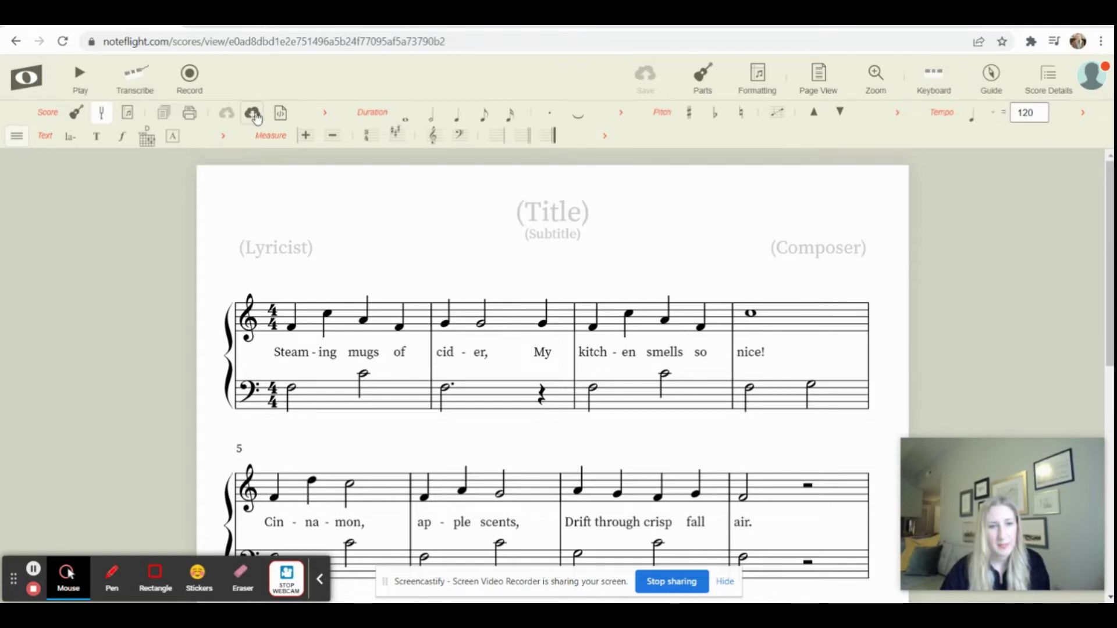
# Export the score as a Full Score PDF and save the file
pyautogui.click(253, 115)
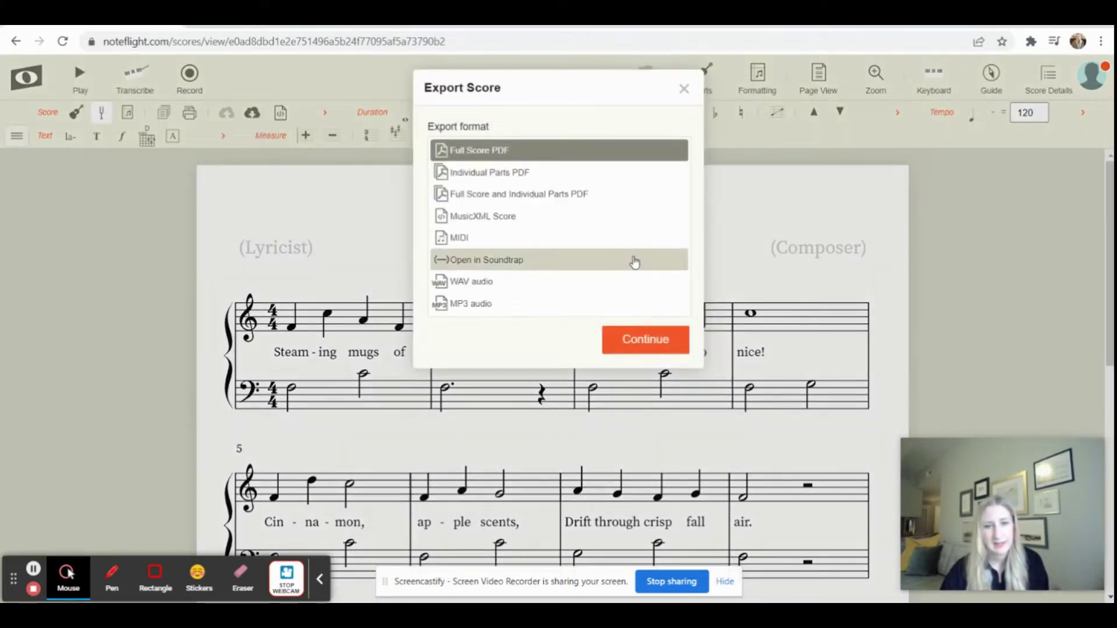
pyautogui.click(654, 343)
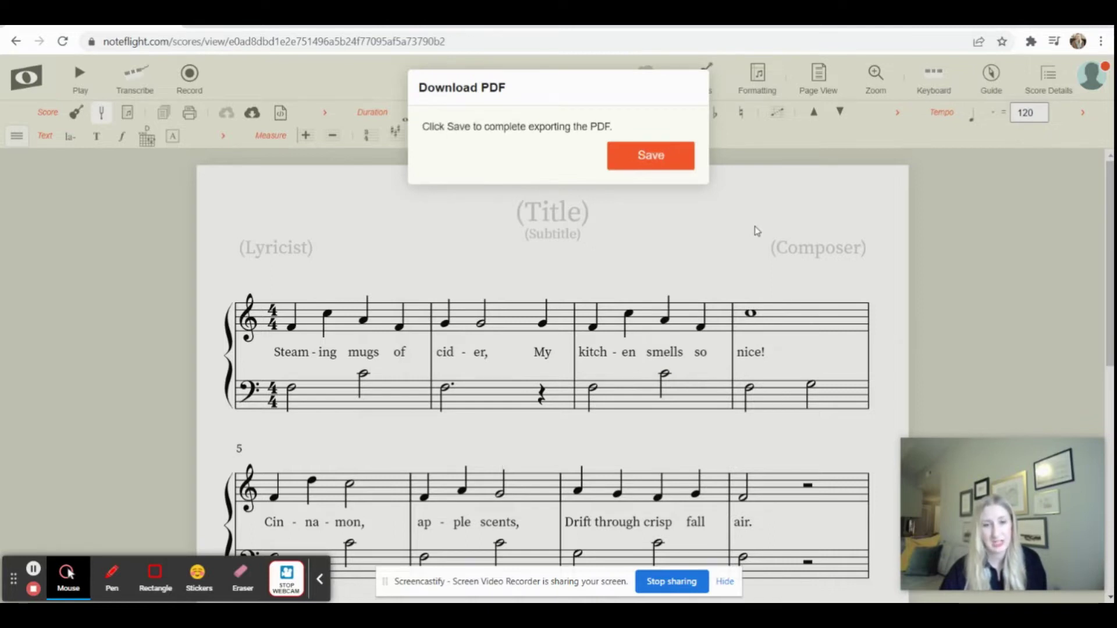
pyautogui.click(686, 157)
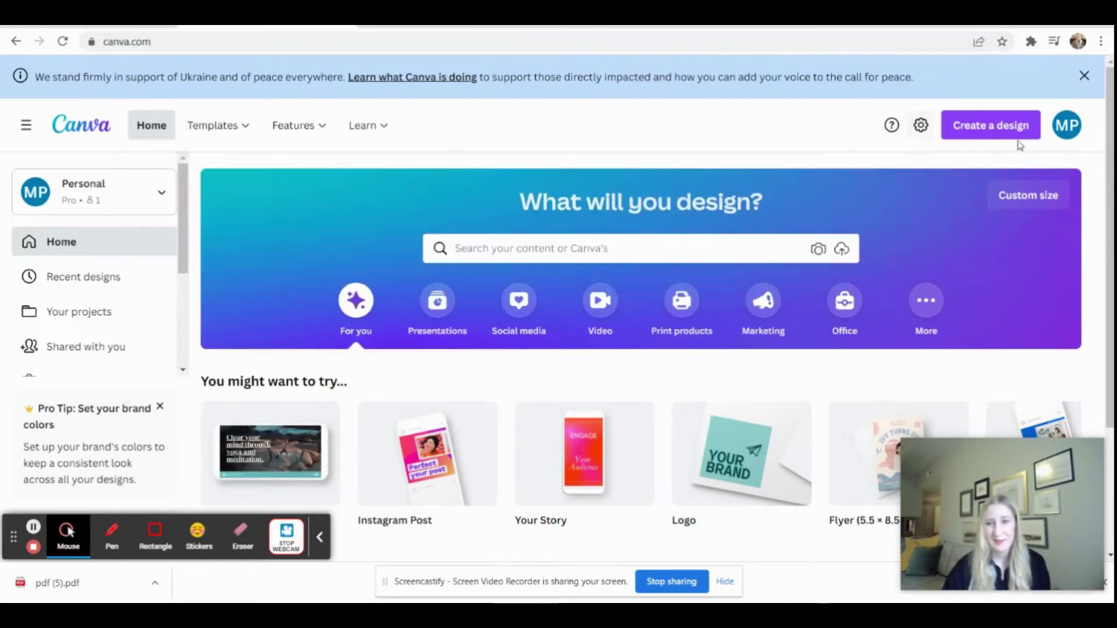
# Switch to Canva, import the pdf (5) file from Downloads, and open the imported design for editing
pyautogui.click(1084, 76)
pyautogui.click(995, 83)
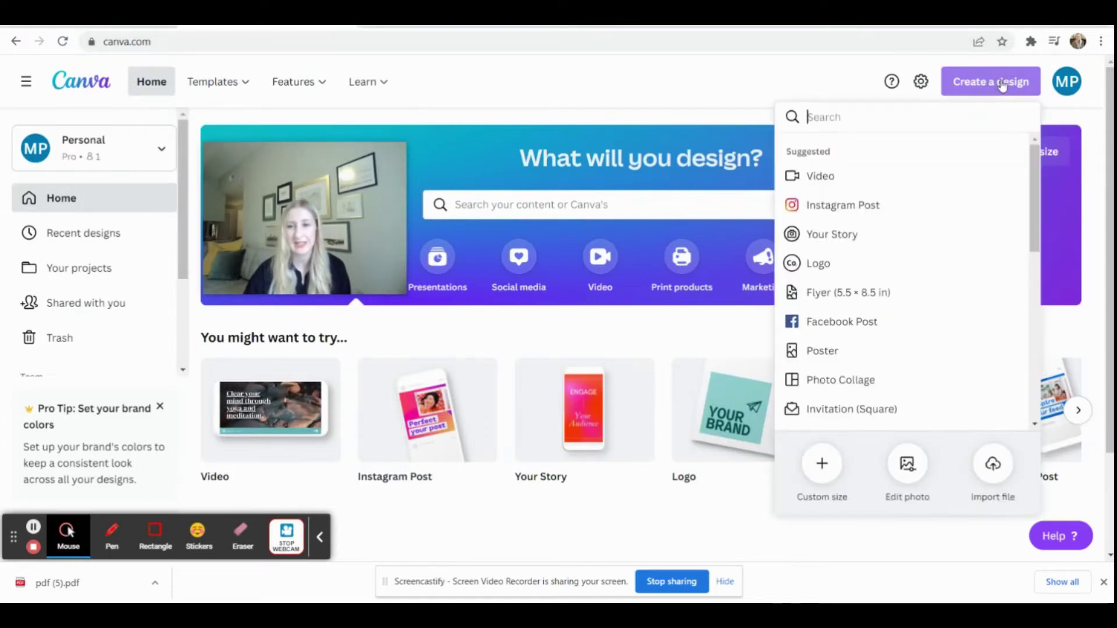
pyautogui.click(998, 465)
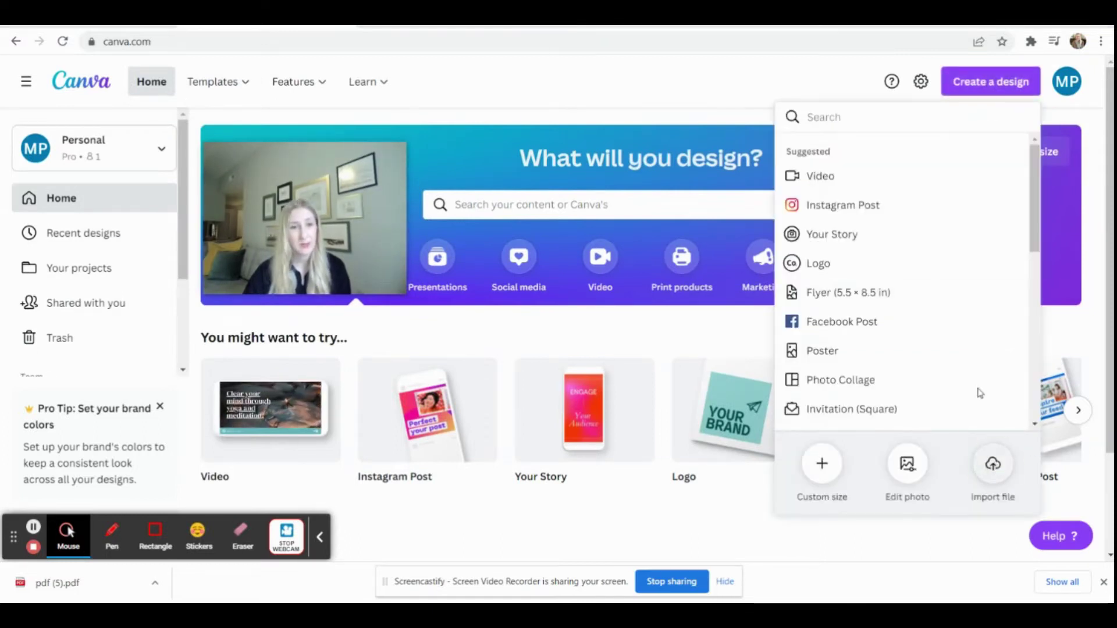
pyautogui.moveTo(384, 197); pyautogui.dragTo(730, 108)
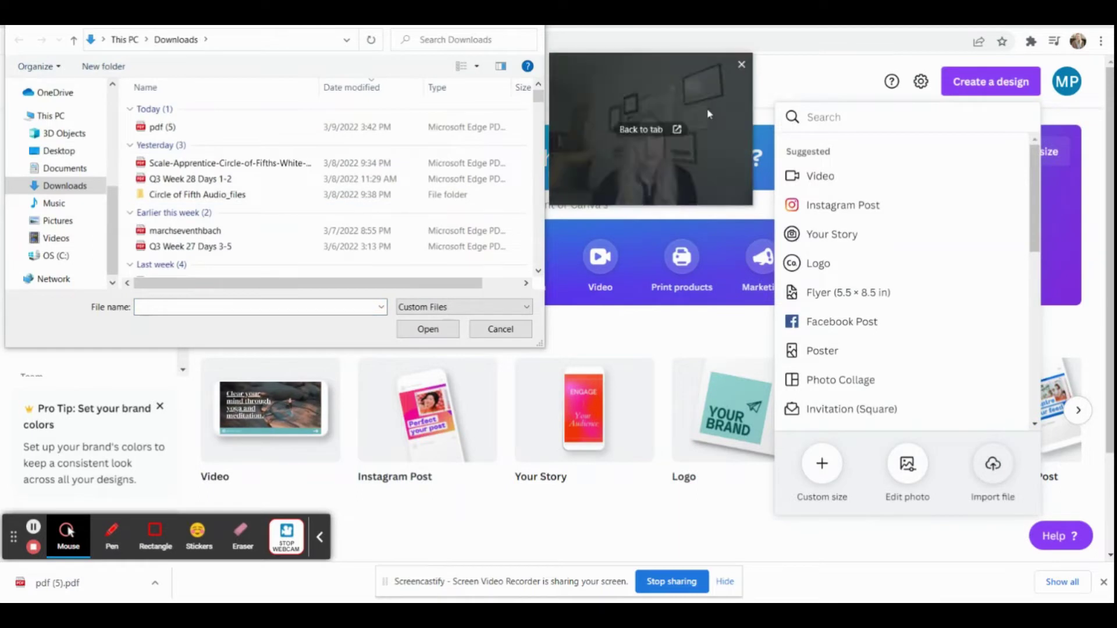
pyautogui.click(173, 128)
pyautogui.click(427, 329)
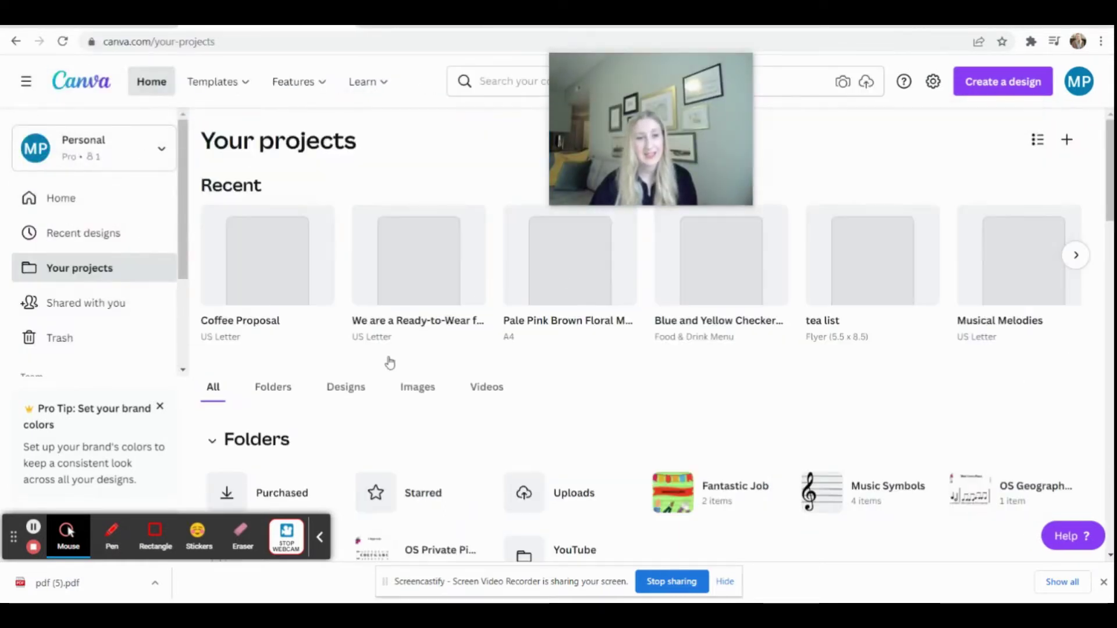
pyautogui.scroll(-4, 458, 412)
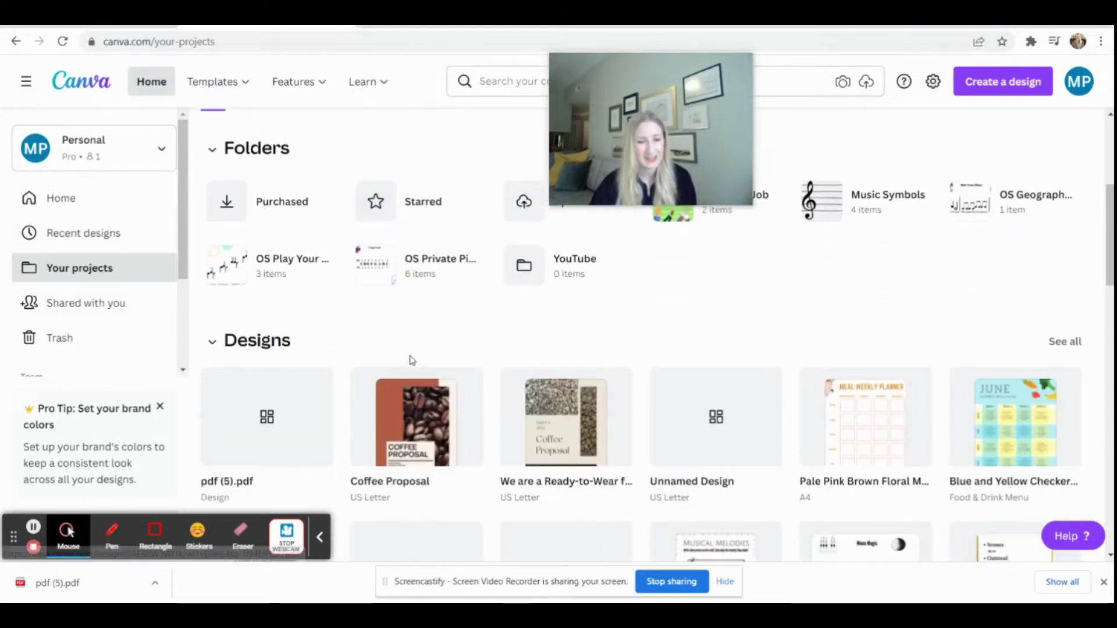
pyautogui.click(277, 437)
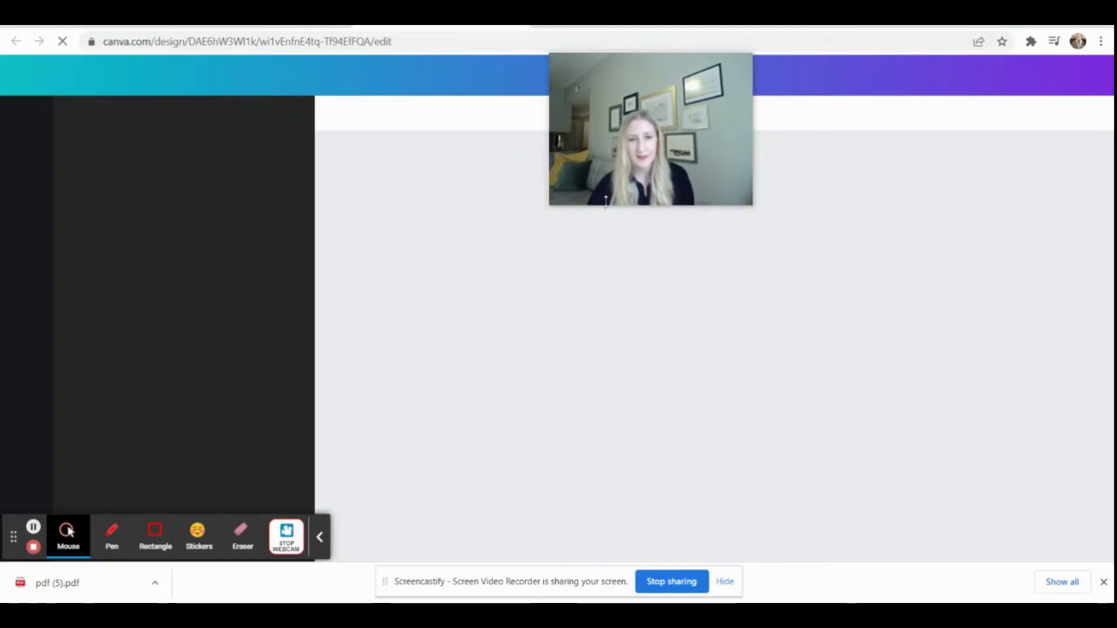
# Select all the staves and lyrics on the page, enlarge them slightly, and move them down to leave title space
pyautogui.moveTo(609, 180); pyautogui.dragTo(815, 407)
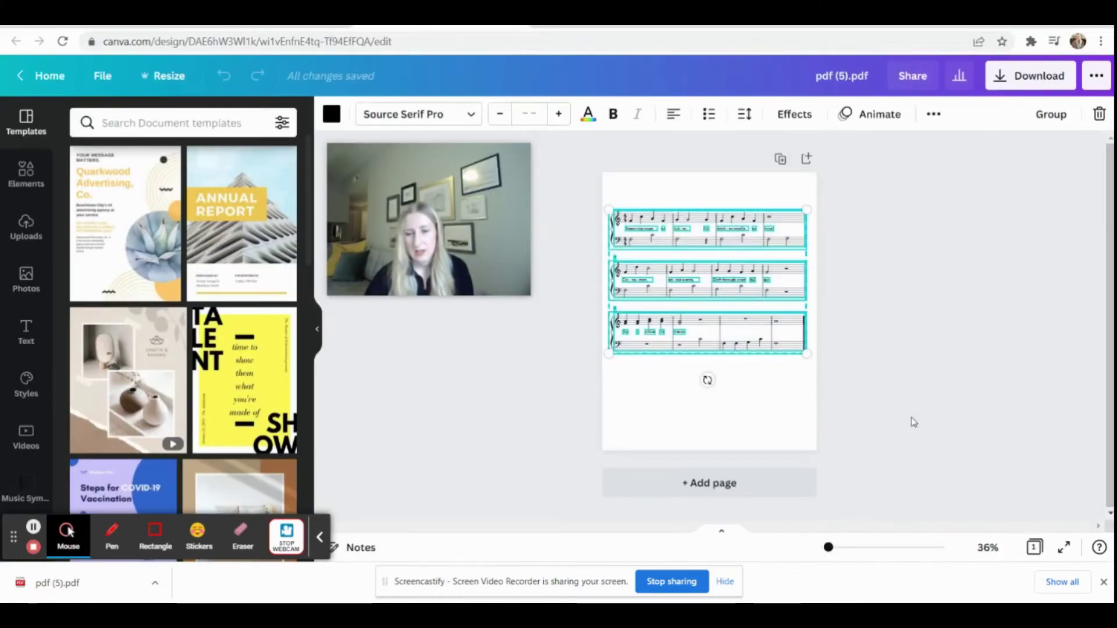
pyautogui.click(812, 216)
pyautogui.moveTo(812, 217)
pyautogui.mouseDown()
pyautogui.moveTo(803, 231)
pyautogui.moveTo(820, 223)
pyautogui.mouseUp()
pyautogui.moveTo(720, 274); pyautogui.dragTo(726, 321)
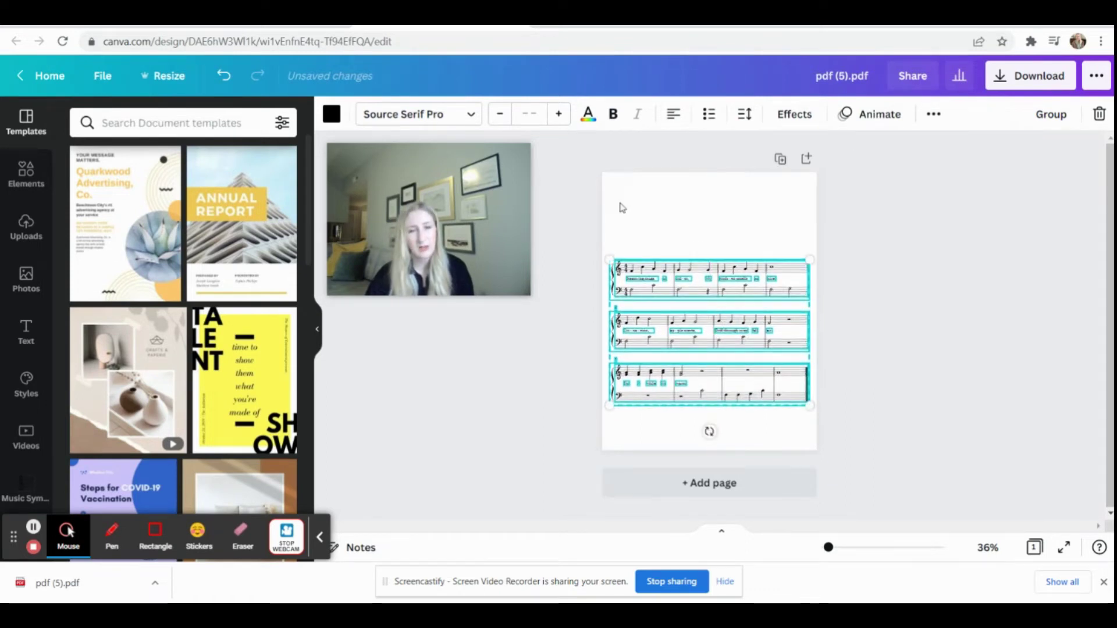
pyautogui.click(628, 200)
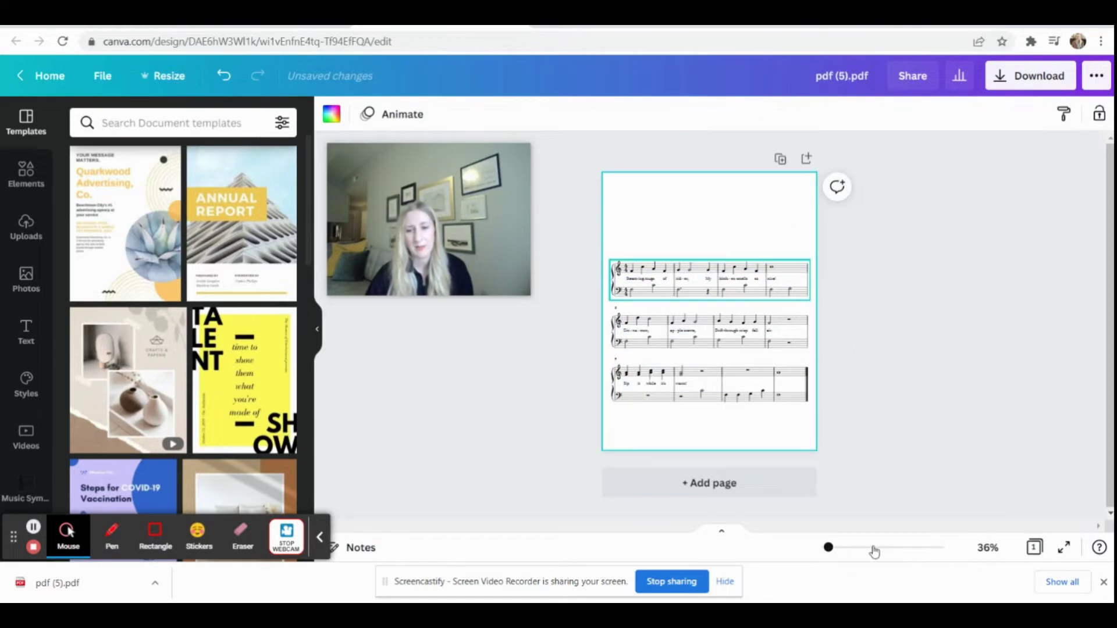
# Add a heading reading "Cider" and place it in the blank space above the first staff
pyautogui.click(841, 550)
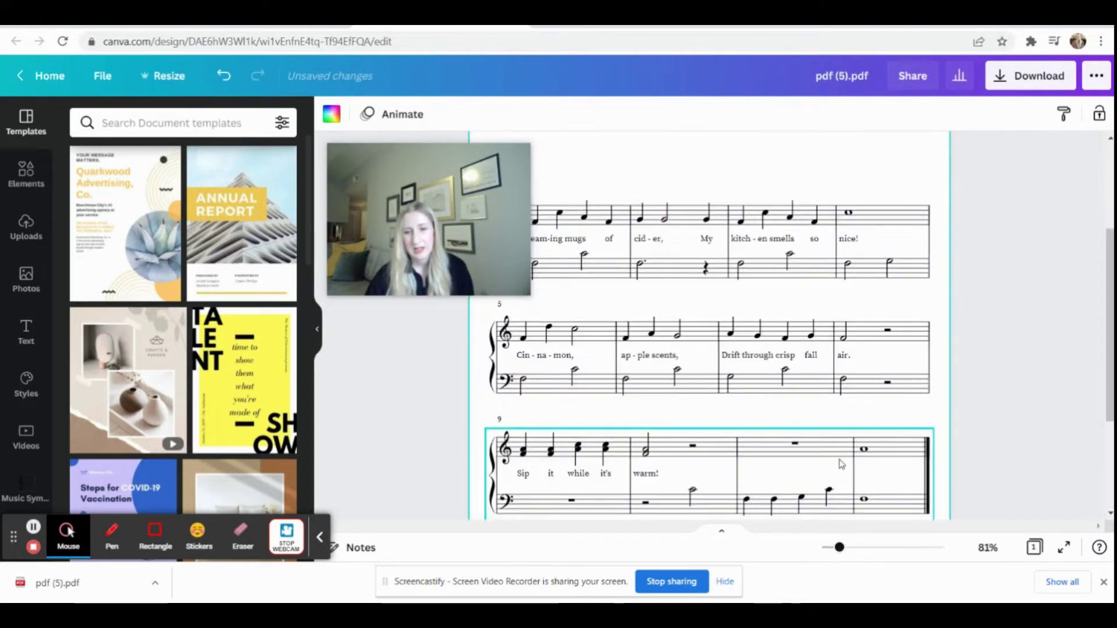
pyautogui.scroll(-3, 843, 464)
pyautogui.scroll(5, 843, 448)
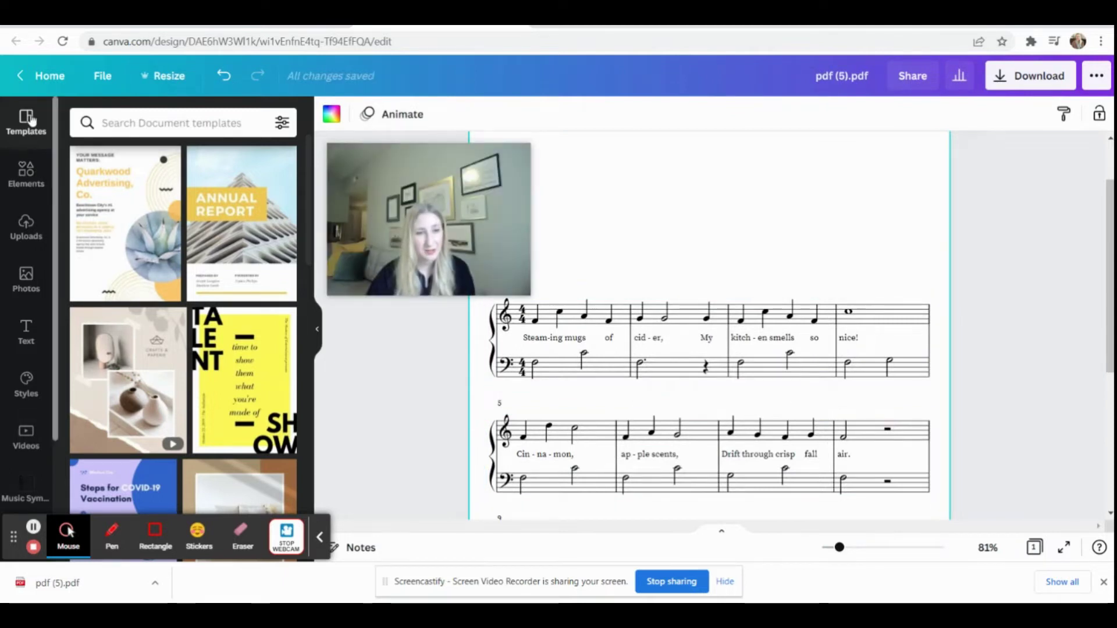
pyautogui.click(26, 331)
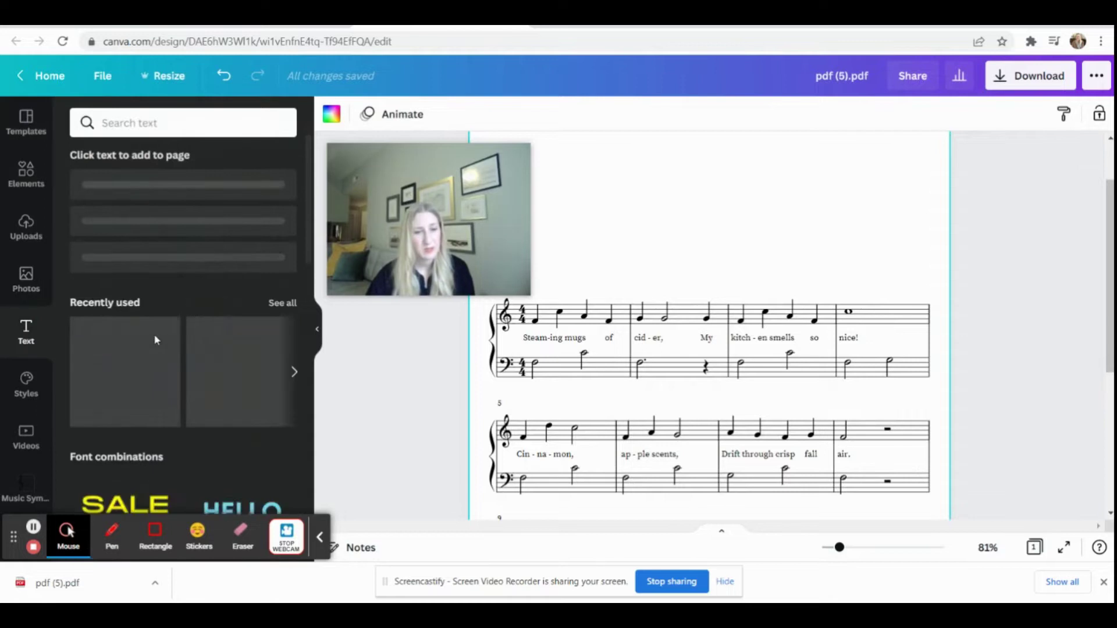
pyautogui.click(179, 215)
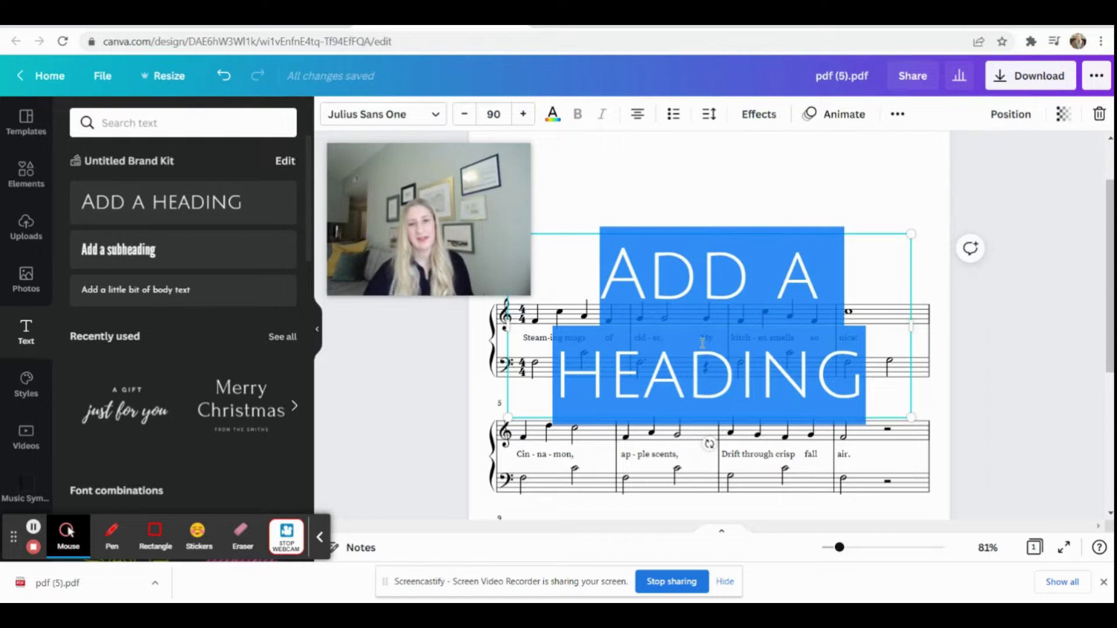
pyautogui.write('CIDER')
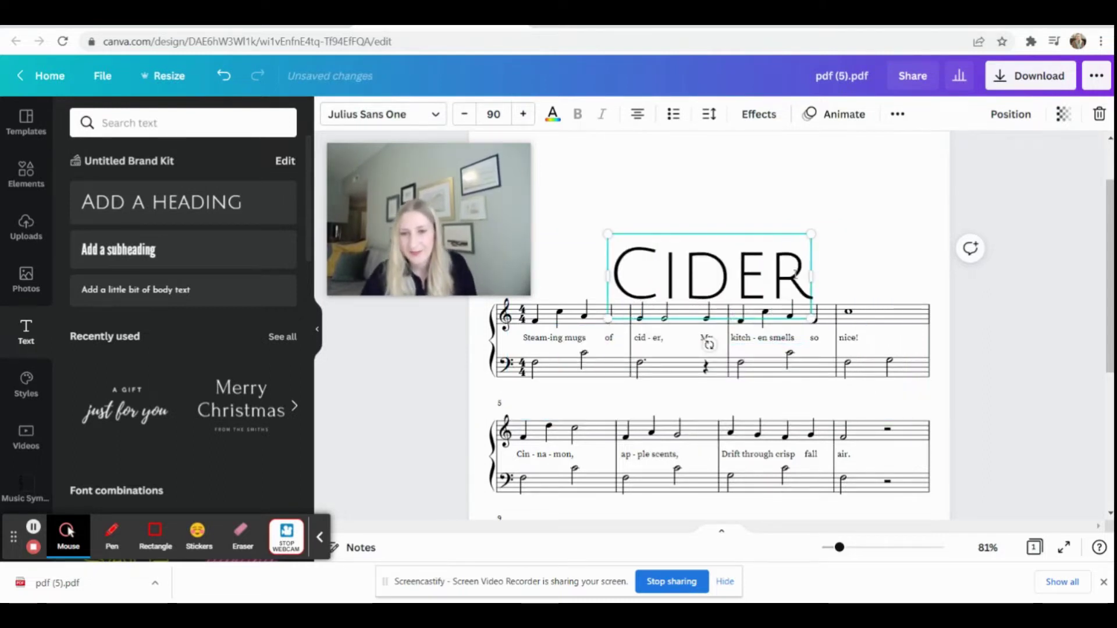
pyautogui.click(851, 192)
pyautogui.moveTo(693, 279); pyautogui.dragTo(686, 206)
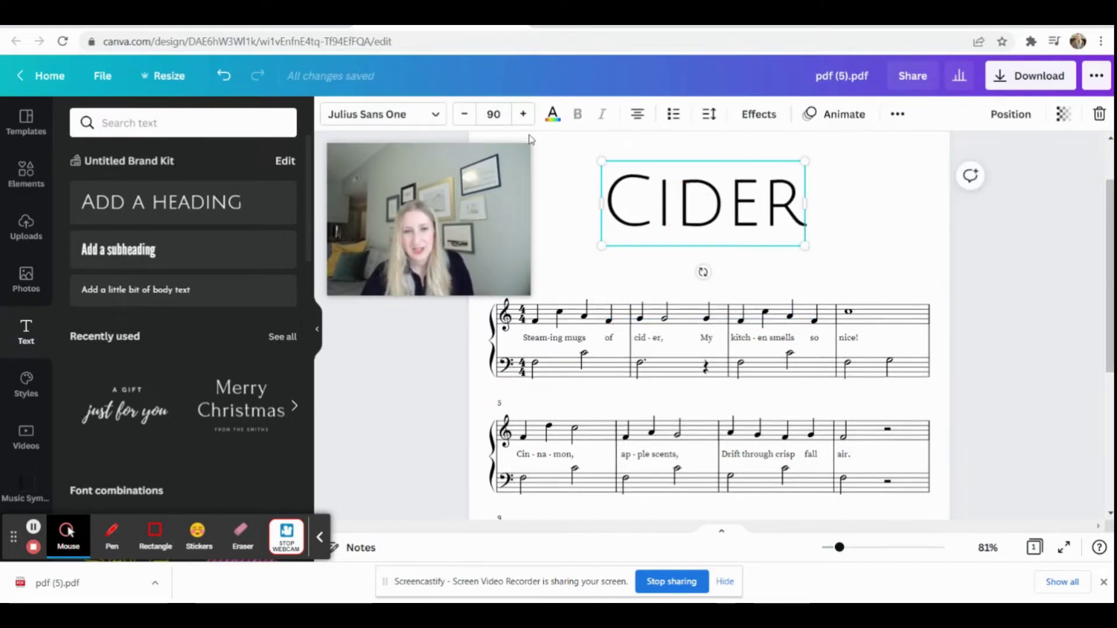
# Color the title golden yellow and move it slightly closer to the first staff
pyautogui.click(552, 114)
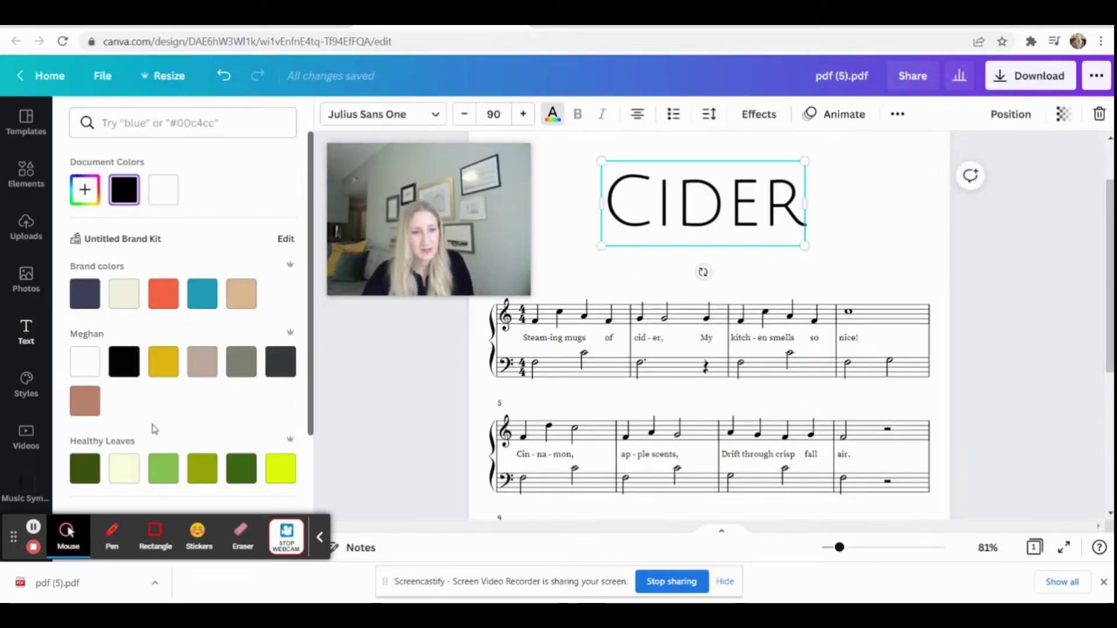
pyautogui.scroll(-3, 176, 417)
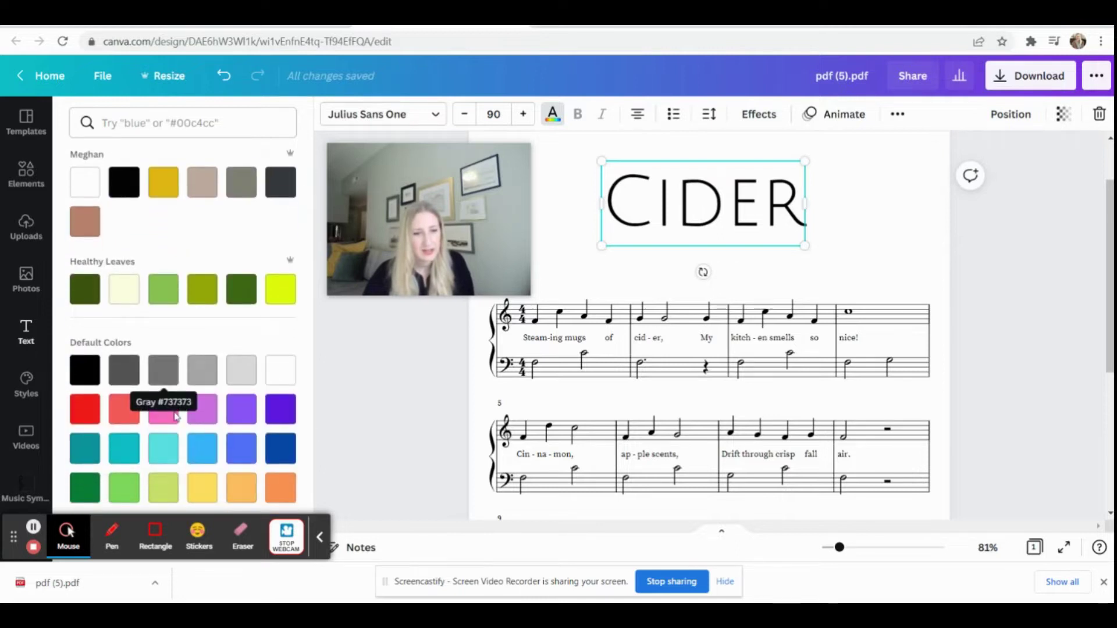
pyautogui.click(163, 182)
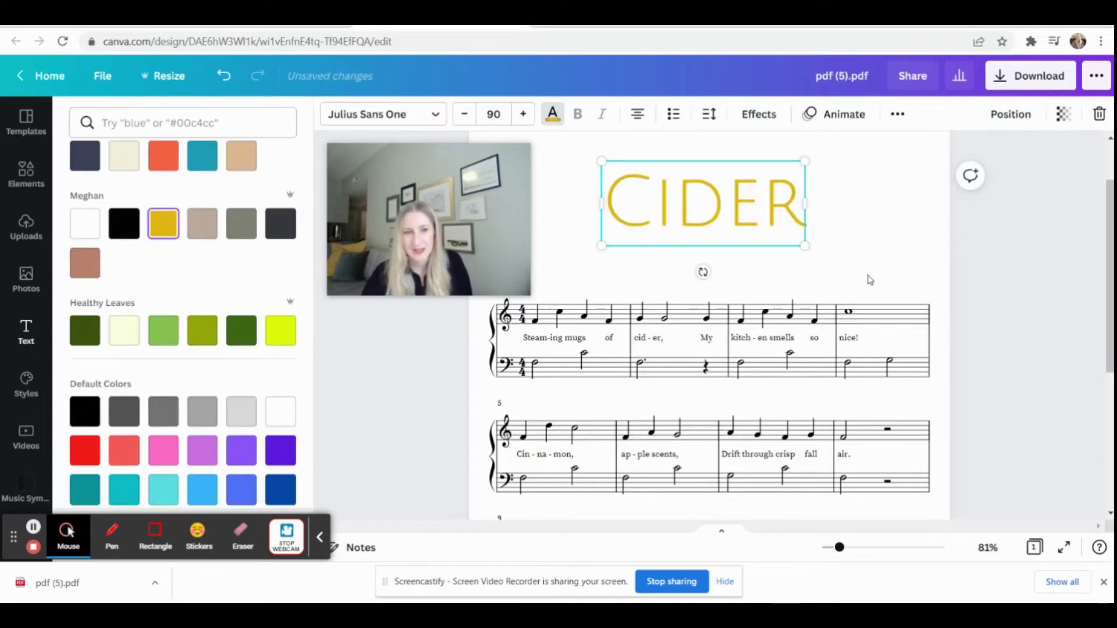
pyautogui.moveTo(743, 221); pyautogui.dragTo(742, 244)
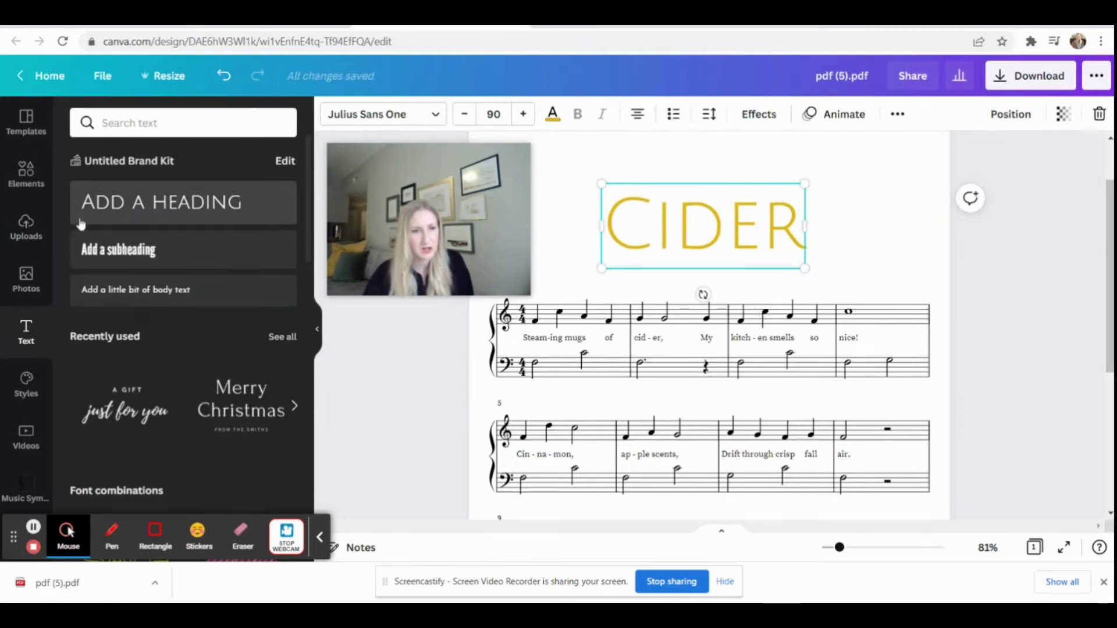
# Search the elements for "cider" and place the orange mug graphic with cinnamon sticks and apple to the right of the title
pyautogui.click(26, 175)
pyautogui.click(186, 122)
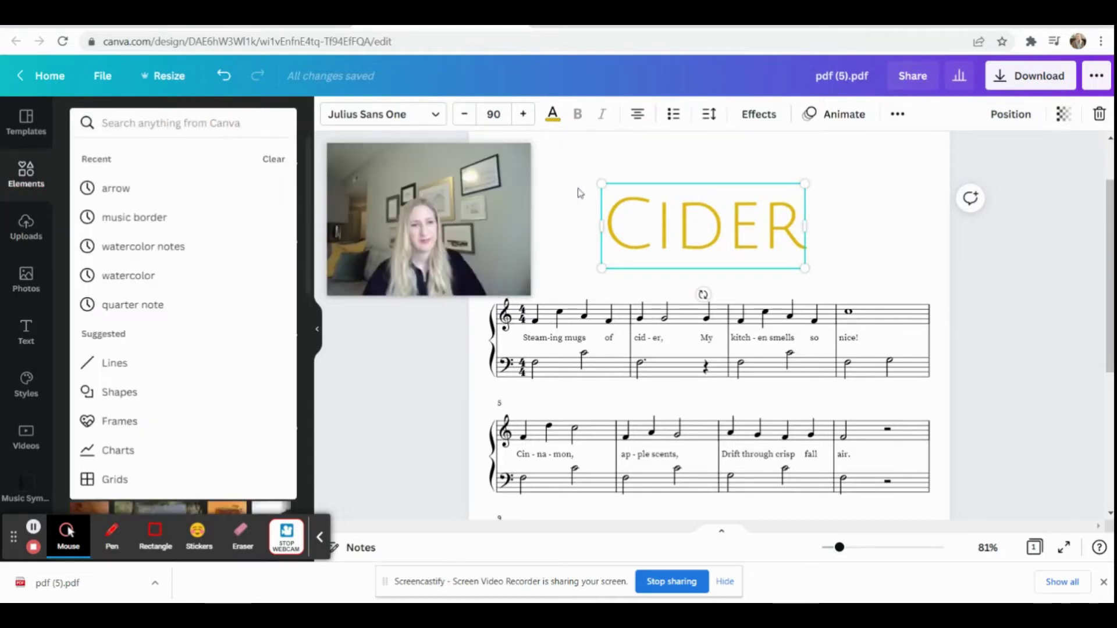
pyautogui.write('cider')
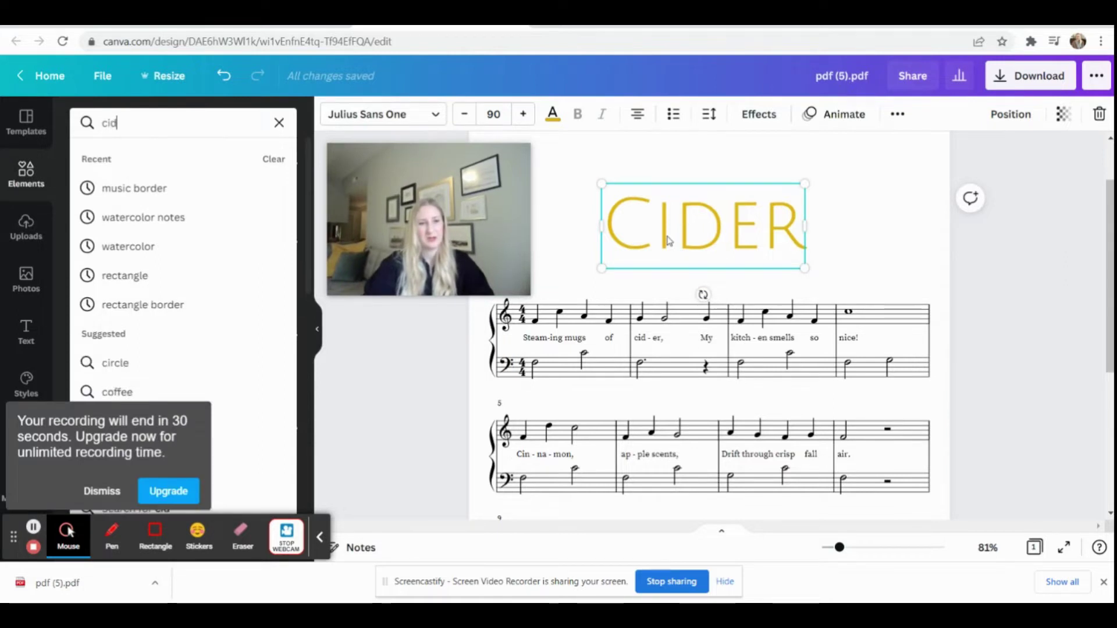
pyautogui.press('Return')
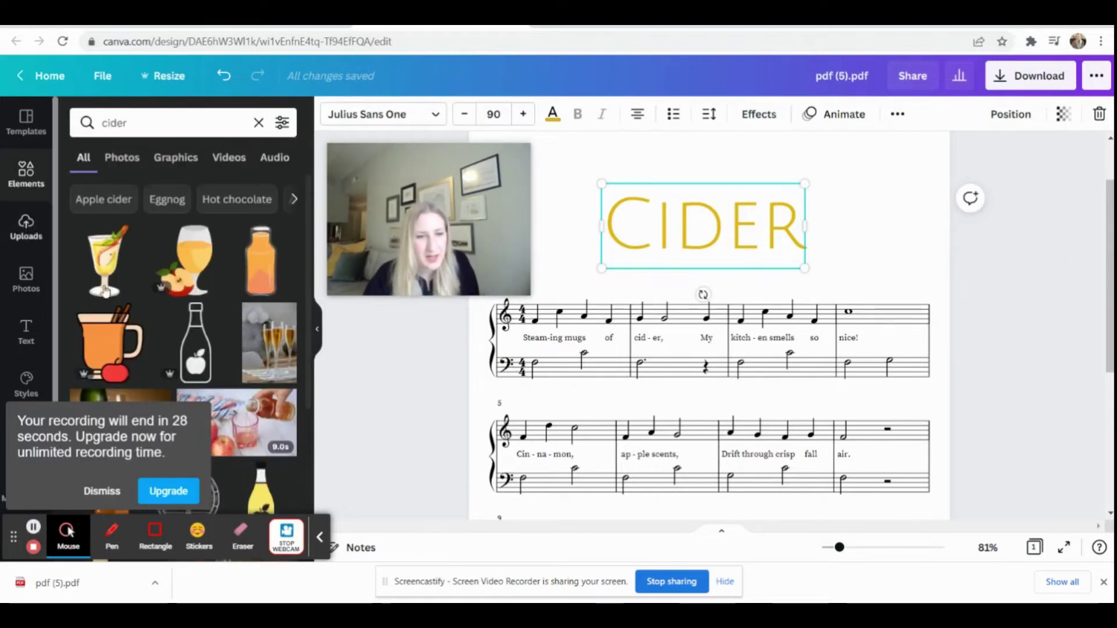
pyautogui.click(121, 348)
pyautogui.moveTo(803, 295); pyautogui.dragTo(880, 222)
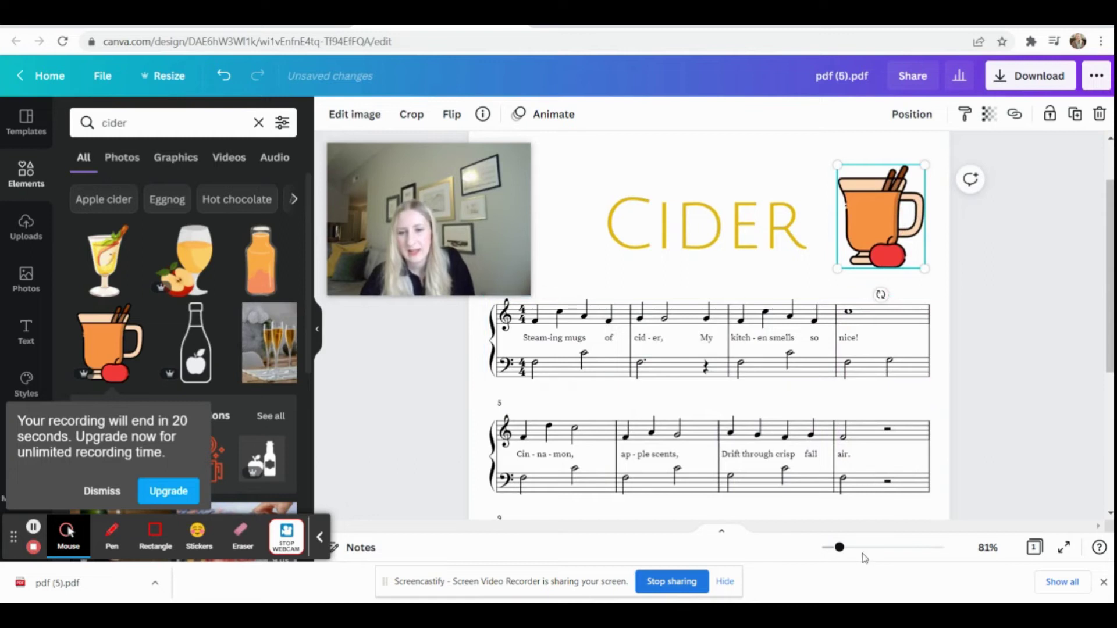
# Shrink the Cider title and the mug graphic slightly above the first staff
pyautogui.click(837, 550)
pyautogui.moveTo(836, 552); pyautogui.dragTo(833, 553)
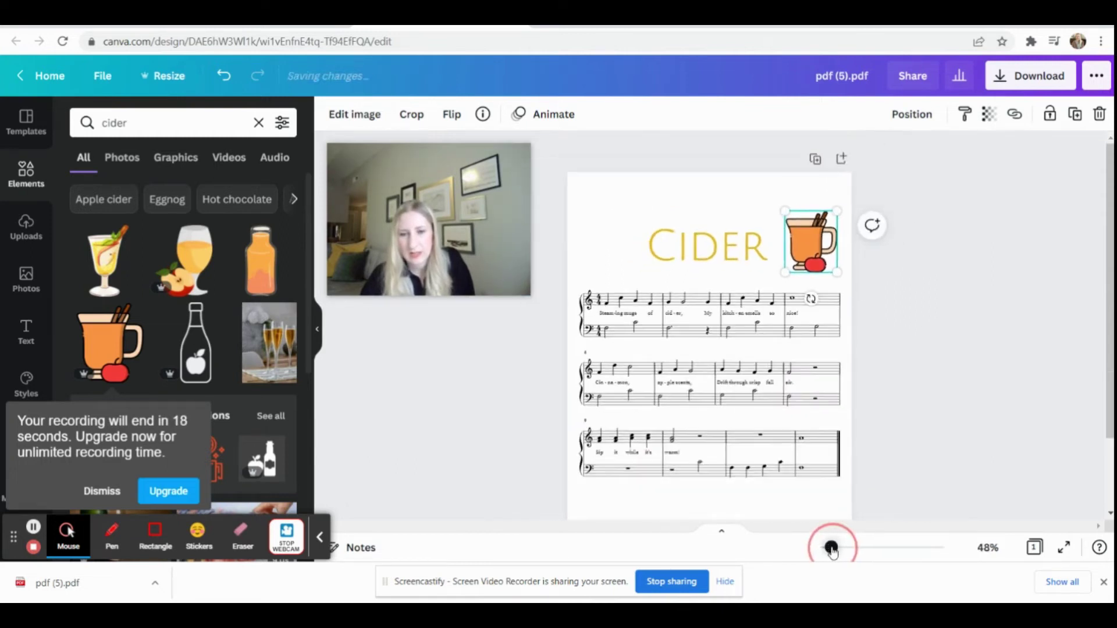
pyautogui.click(734, 248)
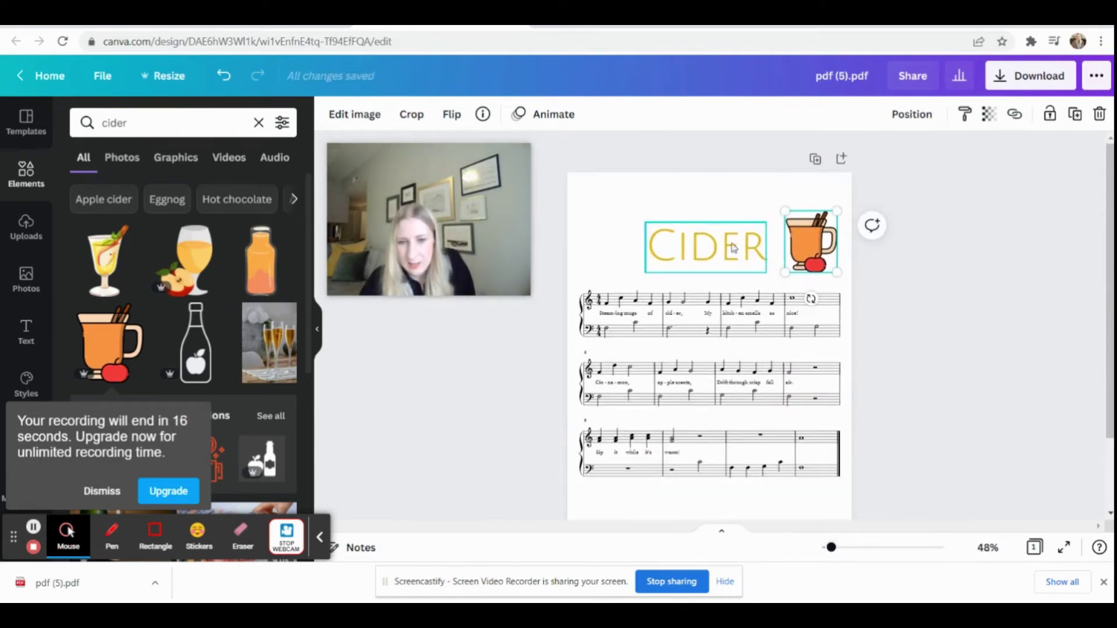
pyautogui.moveTo(772, 222); pyautogui.dragTo(734, 252)
pyautogui.click(800, 251)
pyautogui.moveTo(837, 211); pyautogui.dragTo(830, 234)
# Add body text with the music studio's name below the last staff and enlarge it to size 18.6 on one line
pyautogui.scroll(-3, 813, 410)
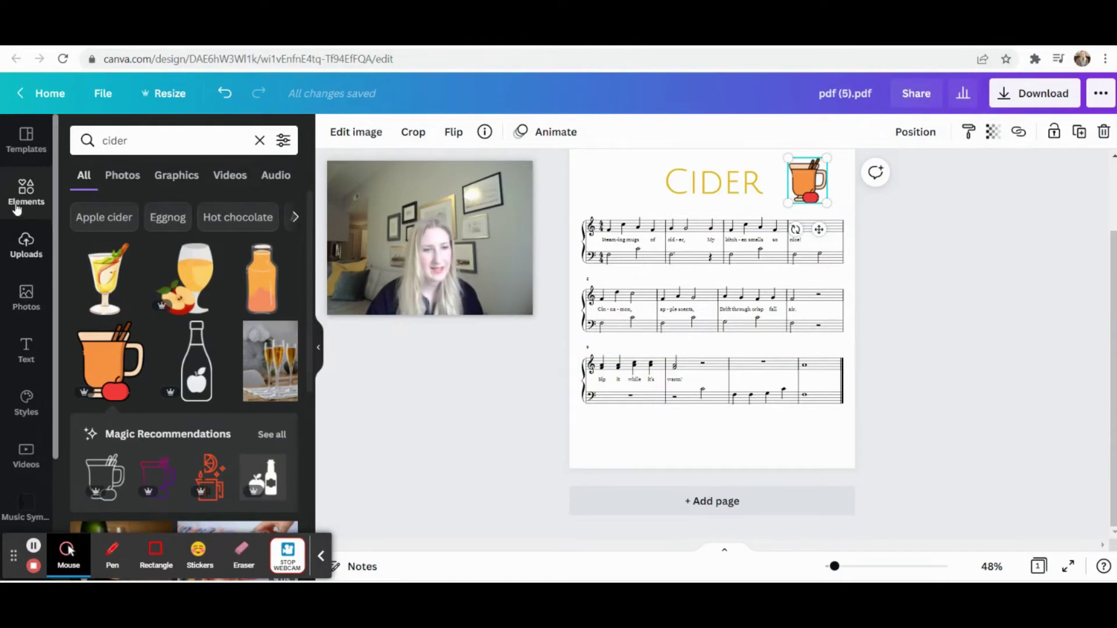
pyautogui.click(24, 349)
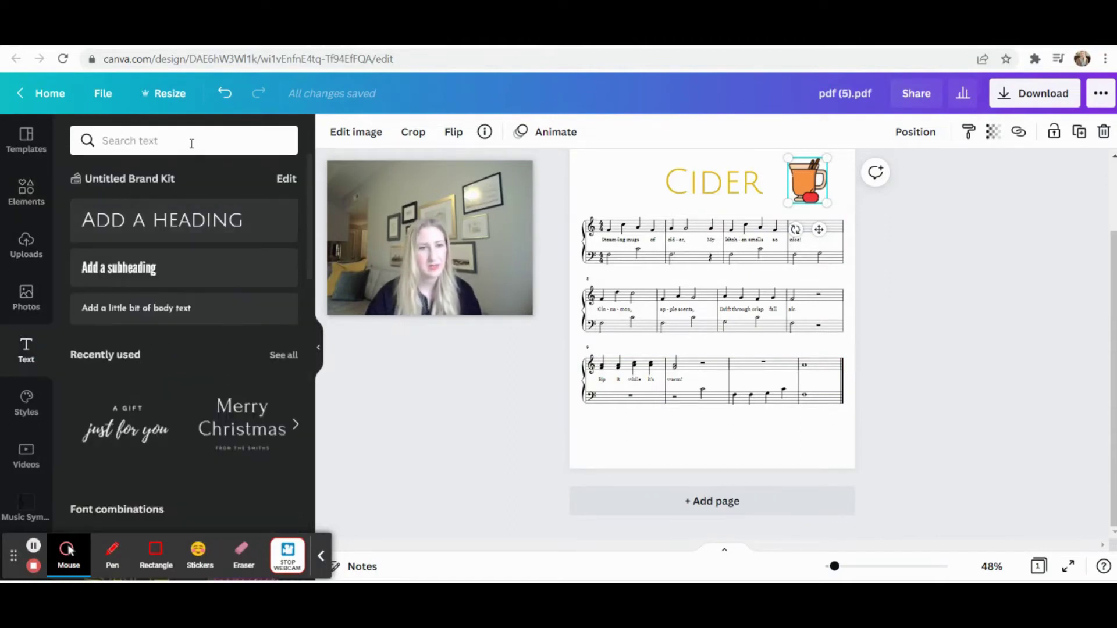
pyautogui.click(132, 314)
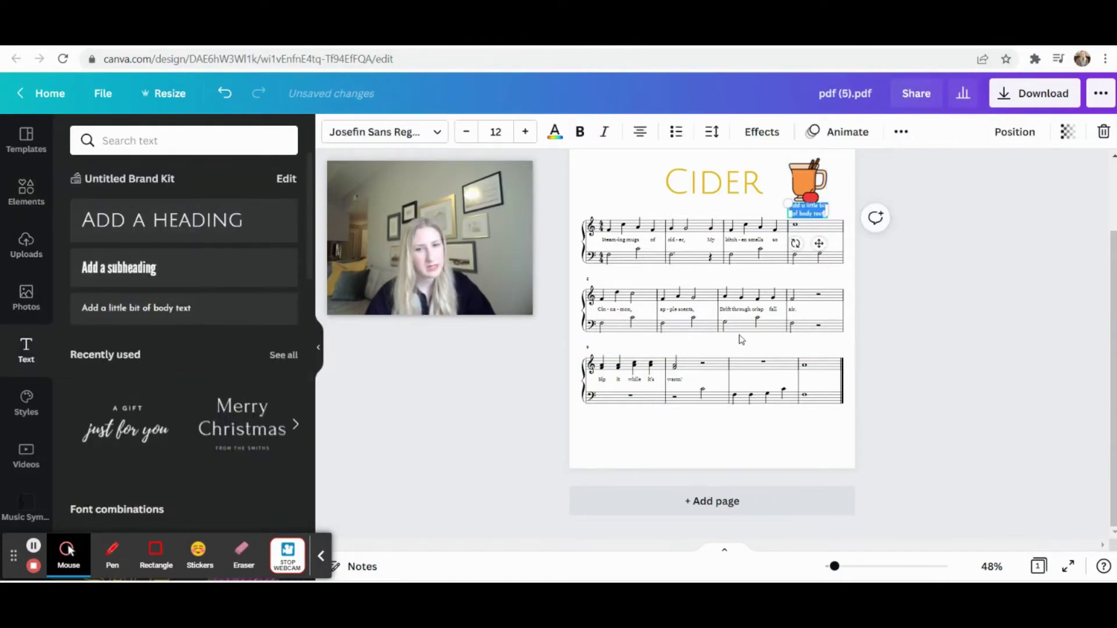
pyautogui.moveTo(818, 216); pyautogui.dragTo(713, 470)
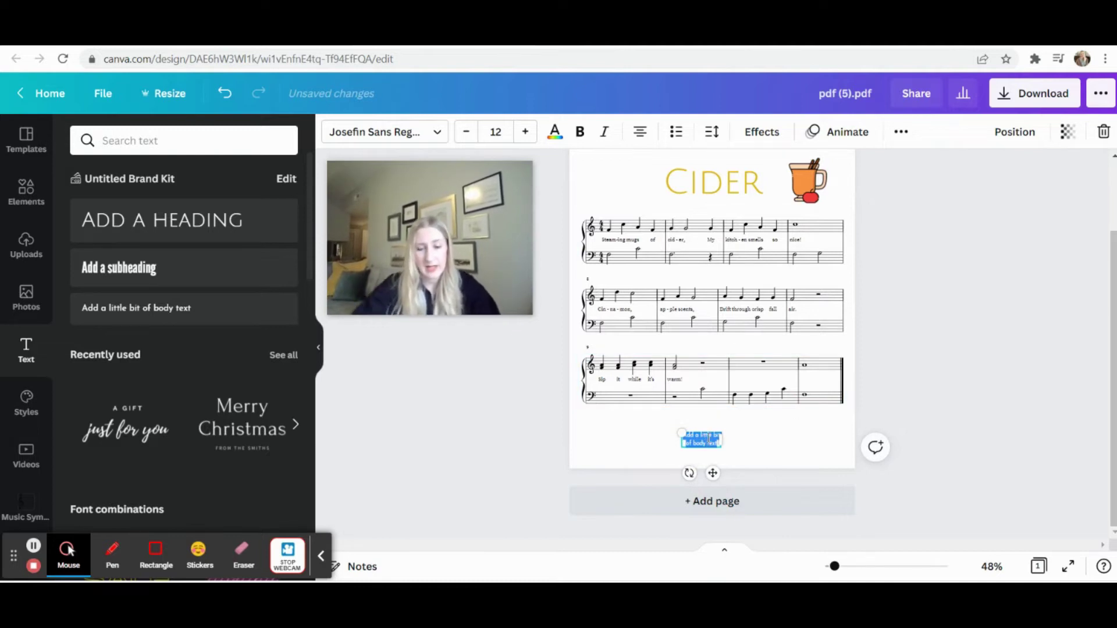
pyautogui.write('Mu')
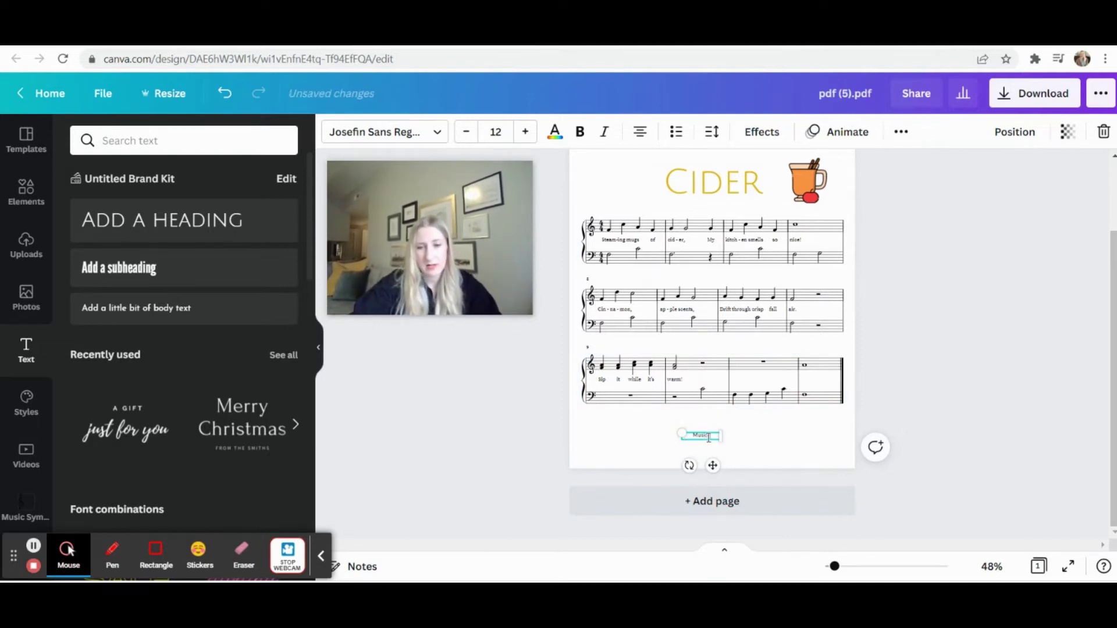
pyautogui.write('sic with Meghan')
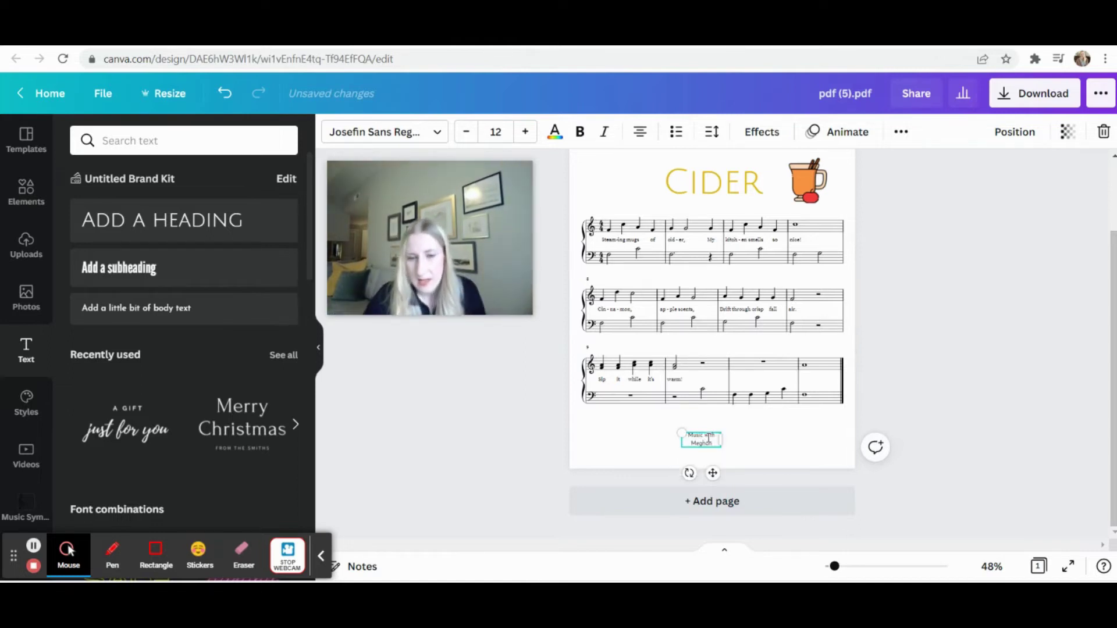
pyautogui.moveTo(726, 446); pyautogui.dragTo(763, 434)
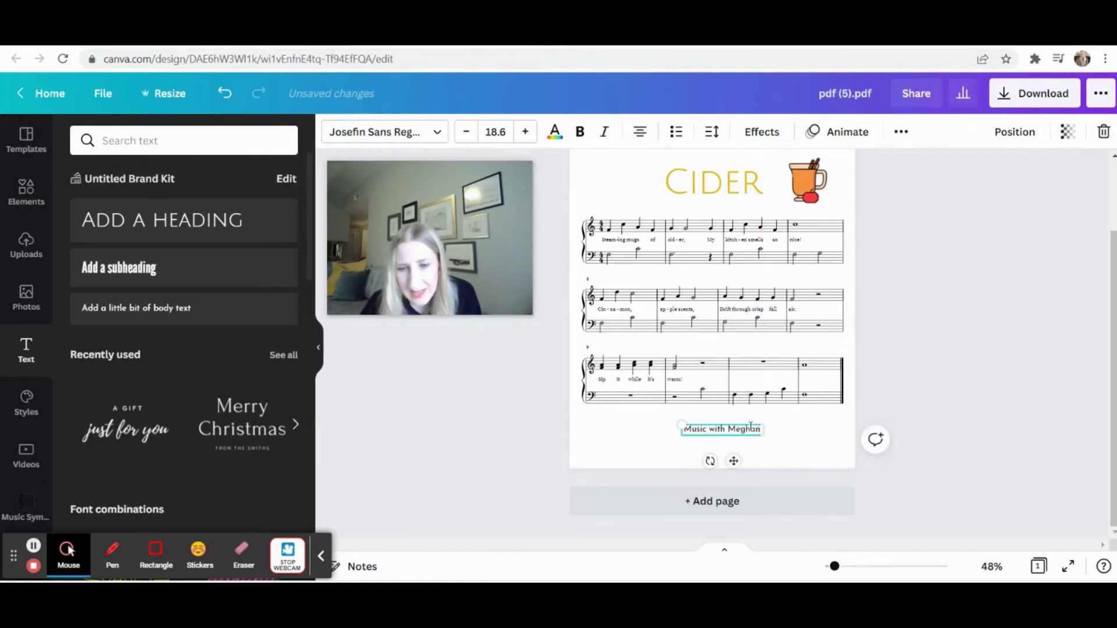
# Shrink the studio credit to size 14.1 and move it down close to the page's lower edge
pyautogui.moveTo(669, 416); pyautogui.dragTo(701, 428)
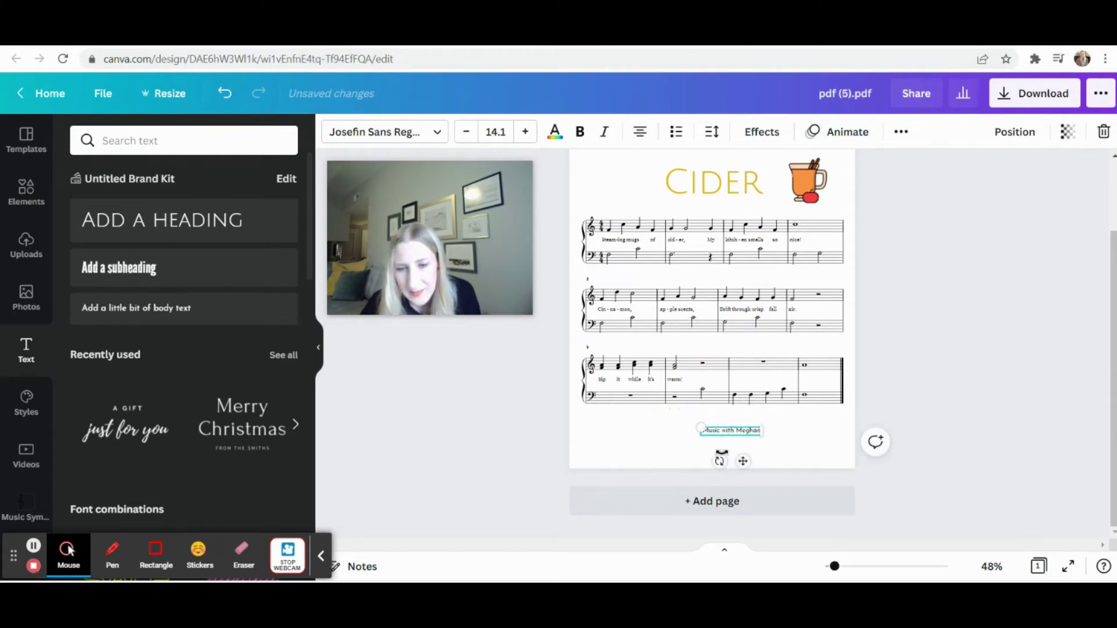
pyautogui.moveTo(744, 461); pyautogui.dragTo(726, 494)
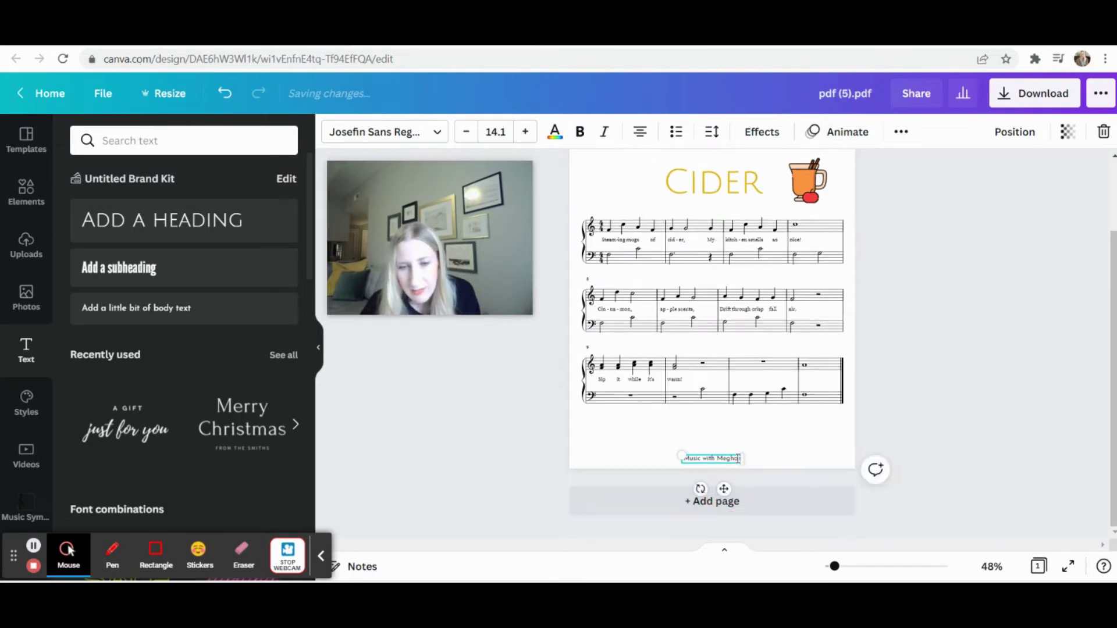
# Append "| All Rights Reserved" to the studio credit, widen it to one line and center it near the page's lower edge
pyautogui.write('| All Rights Reserved')
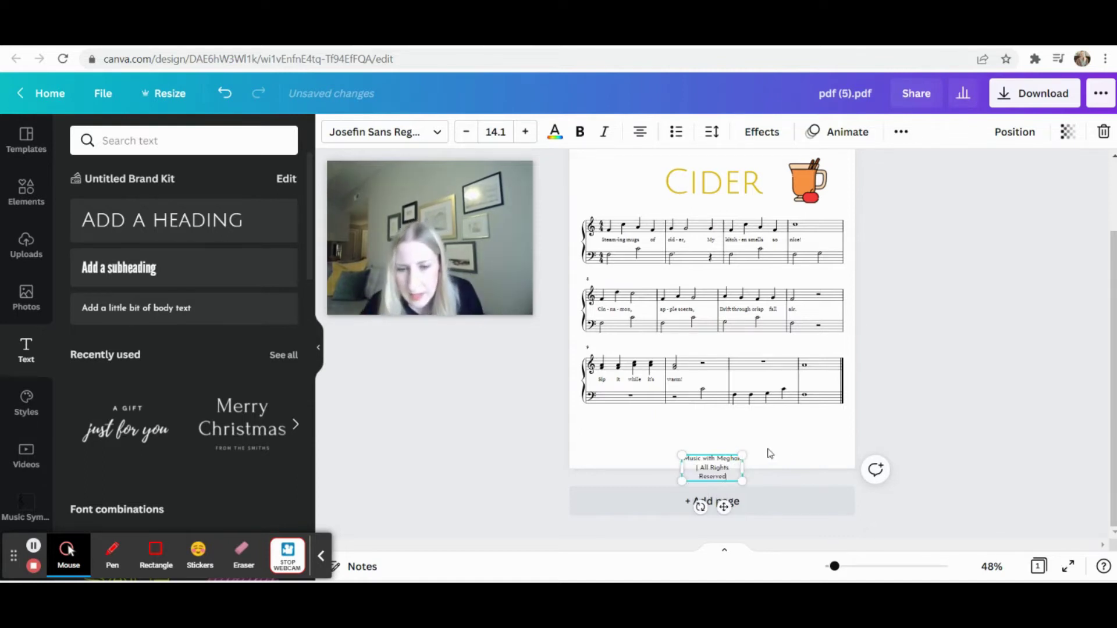
pyautogui.moveTo(743, 468); pyautogui.dragTo(810, 457)
pyautogui.moveTo(752, 490); pyautogui.dragTo(734, 481)
pyautogui.moveTo(735, 482); pyautogui.dragTo(735, 484)
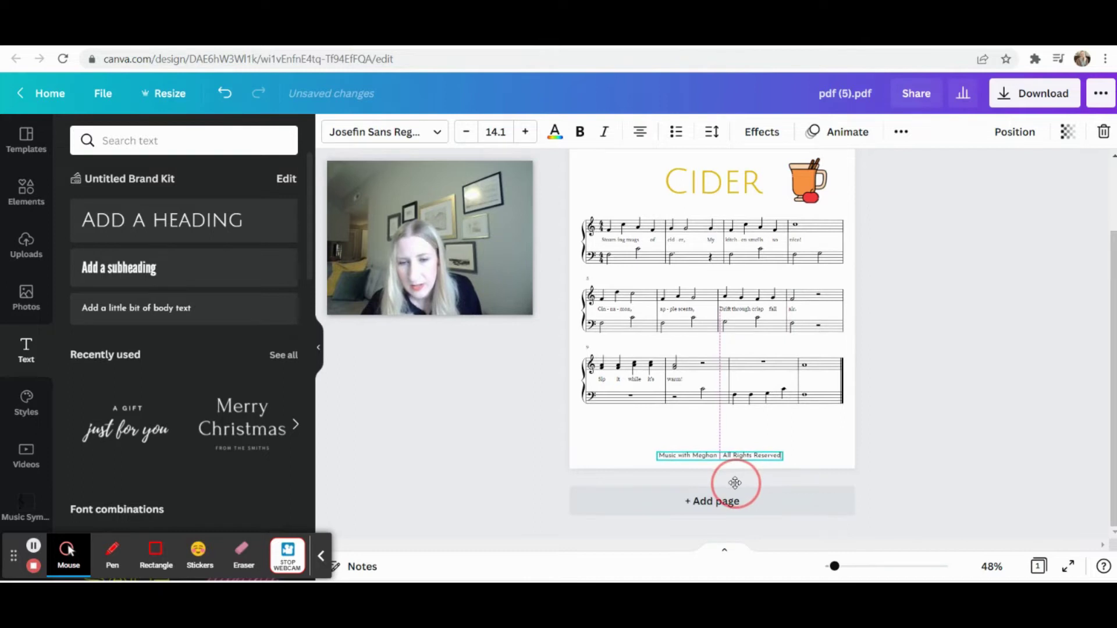
# Search the elements for "copyright" and place the thin circled C symbol, shrunk to text size, just before the studio credit
pyautogui.click(26, 192)
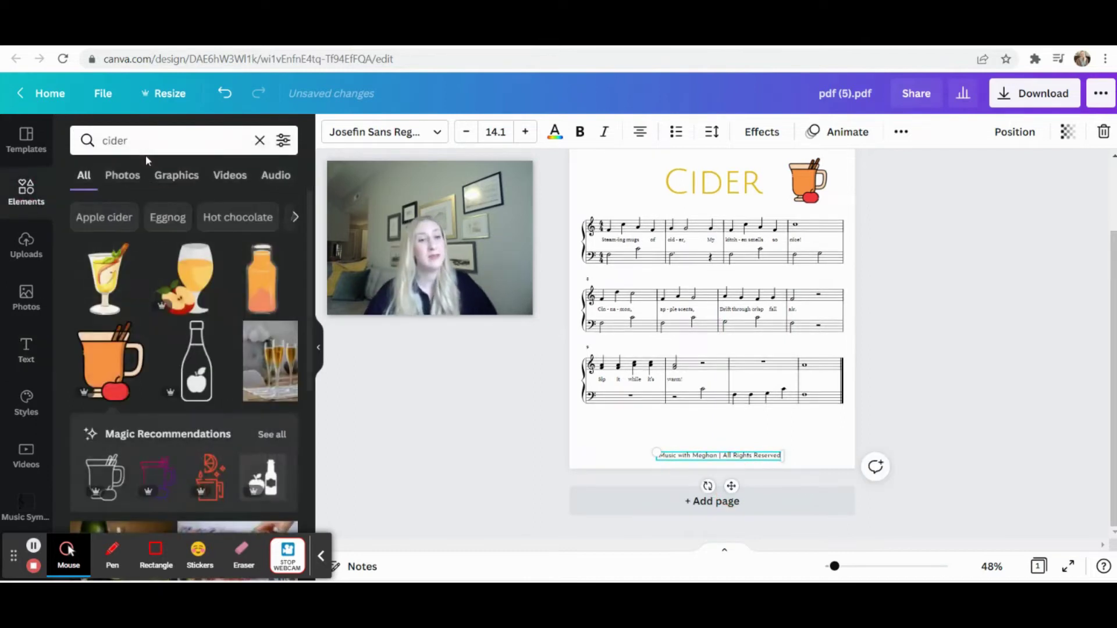
pyautogui.click(259, 140)
pyautogui.write('copy')
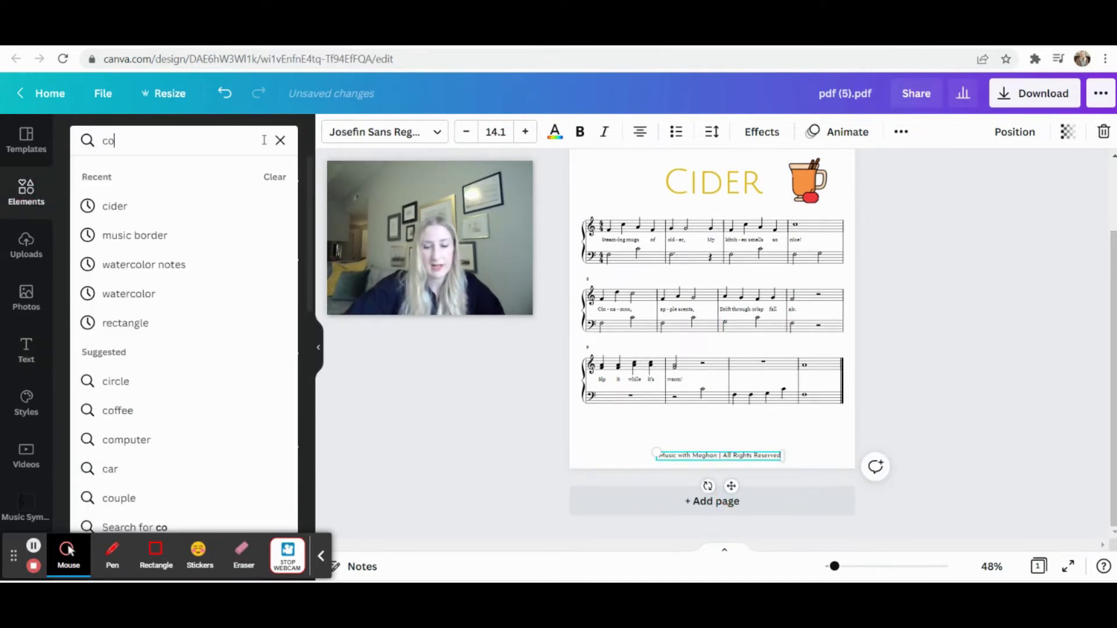
pyautogui.click(165, 207)
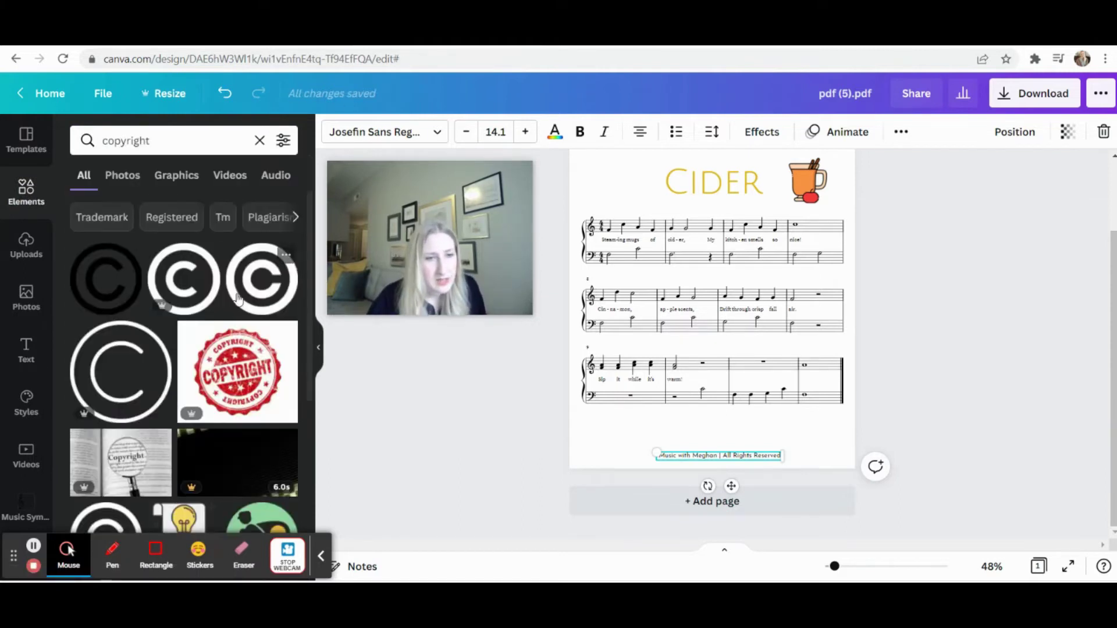
pyautogui.click(114, 388)
pyautogui.moveTo(772, 226); pyautogui.dragTo(653, 469)
pyautogui.click(656, 481)
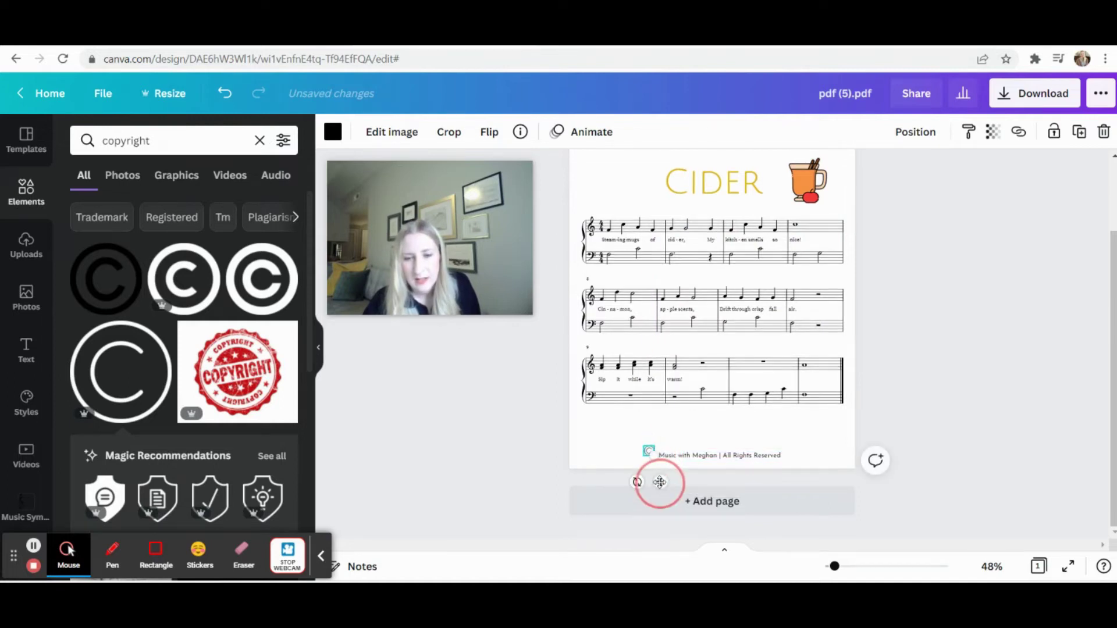
# Download the finished design as PDF Standard, open the downloaded file and check the page from top to bottom
pyautogui.scroll(2, 885, 268)
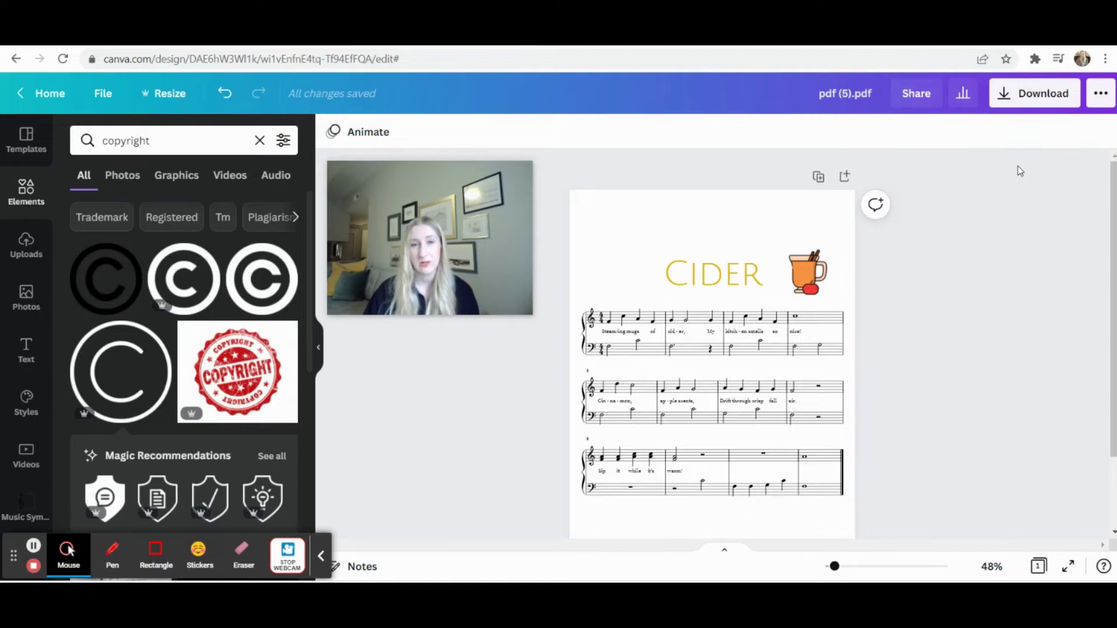
pyautogui.click(1025, 92)
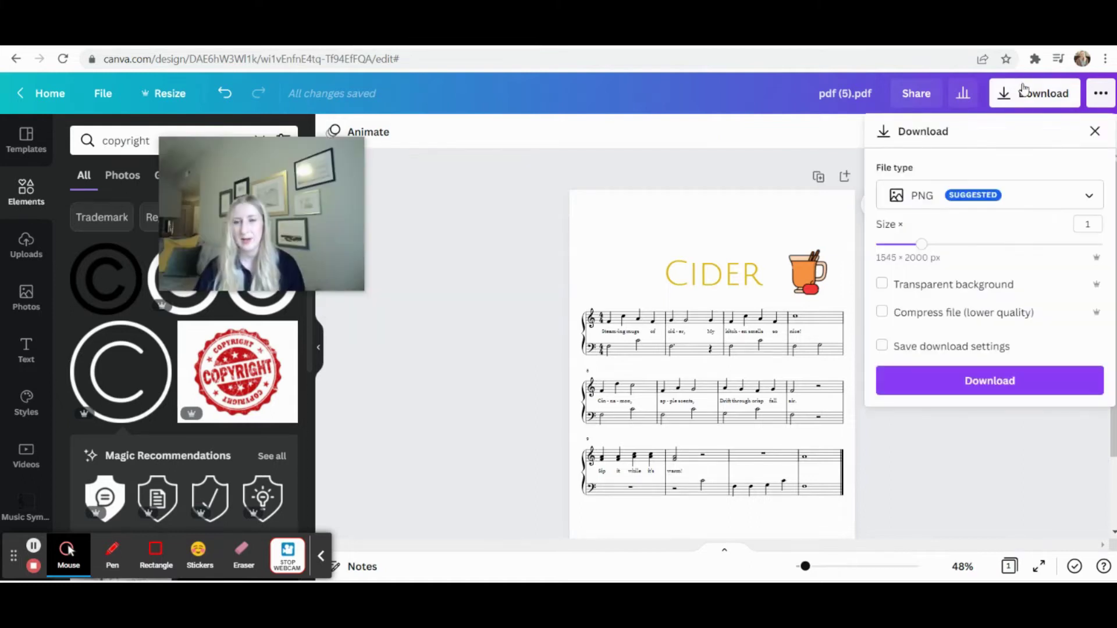
pyautogui.click(970, 198)
pyautogui.click(959, 301)
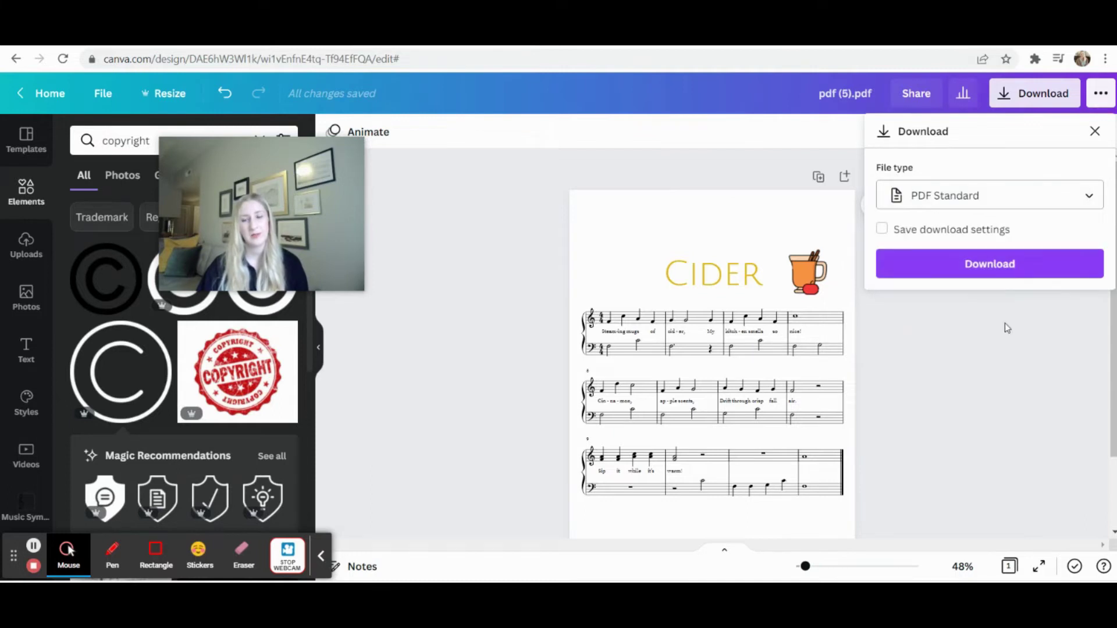
pyautogui.click(990, 265)
pyautogui.click(80, 557)
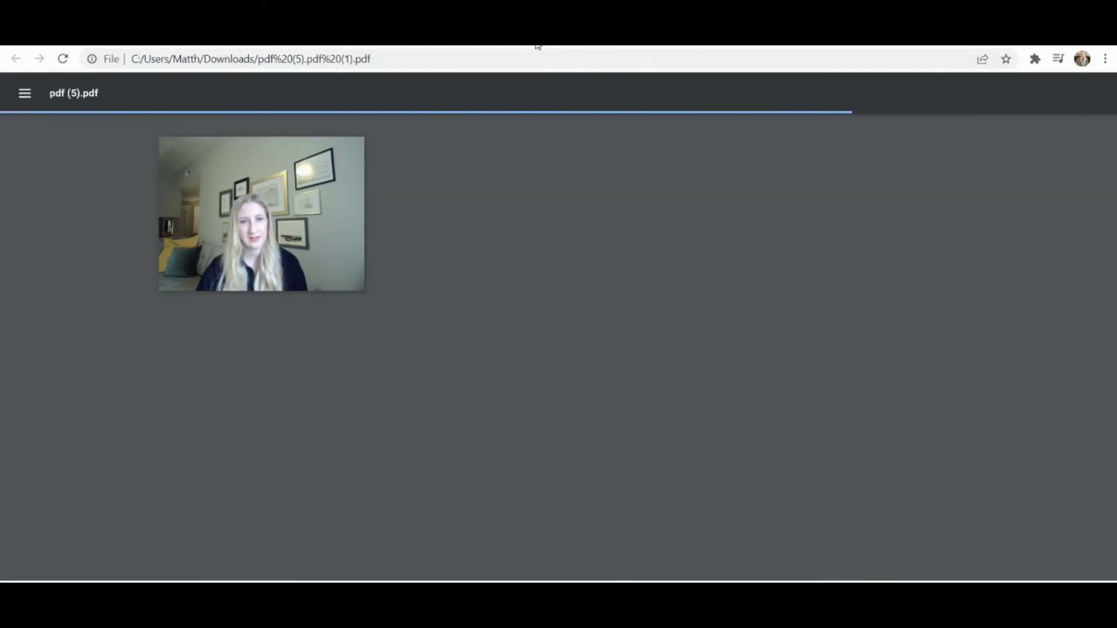
pyautogui.scroll(-5, 756, 325)
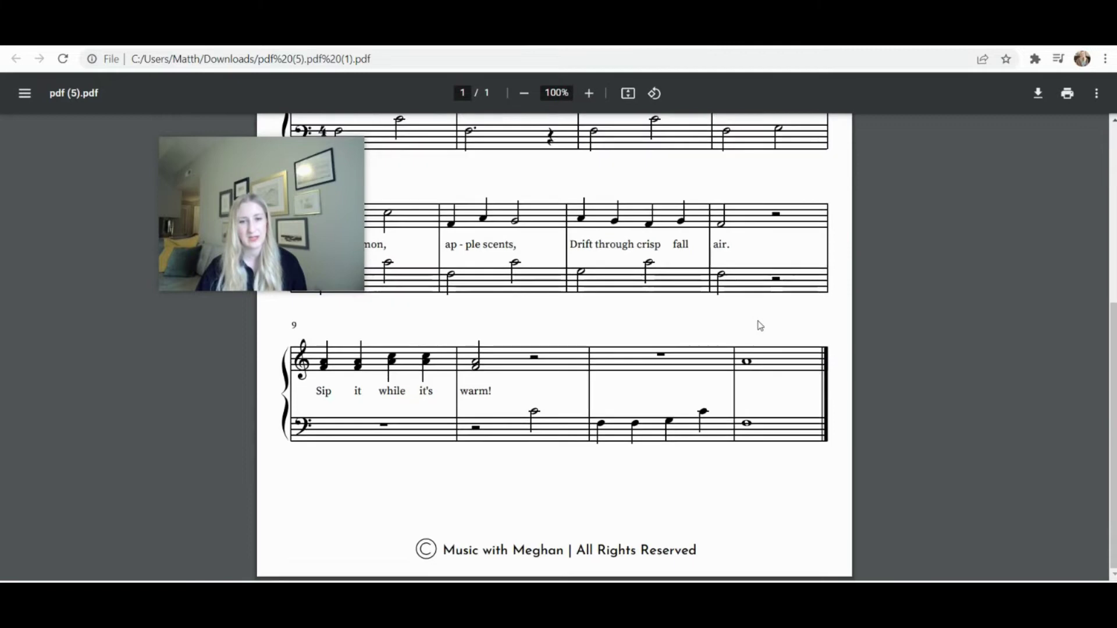
pyautogui.scroll(5, 760, 324)
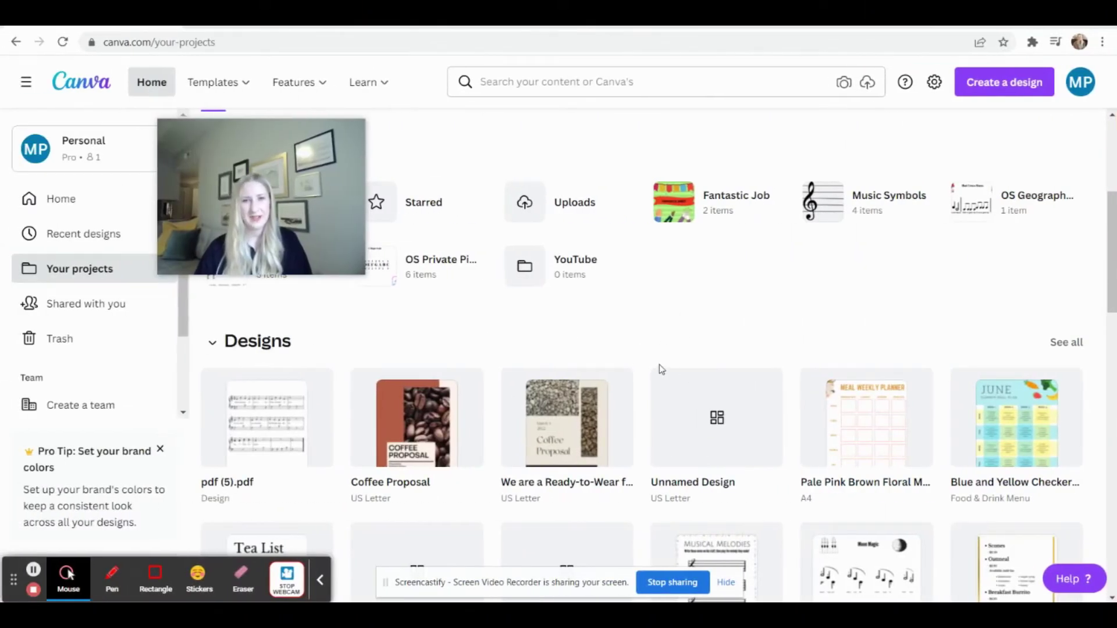
pyautogui.moveTo(325, 175)
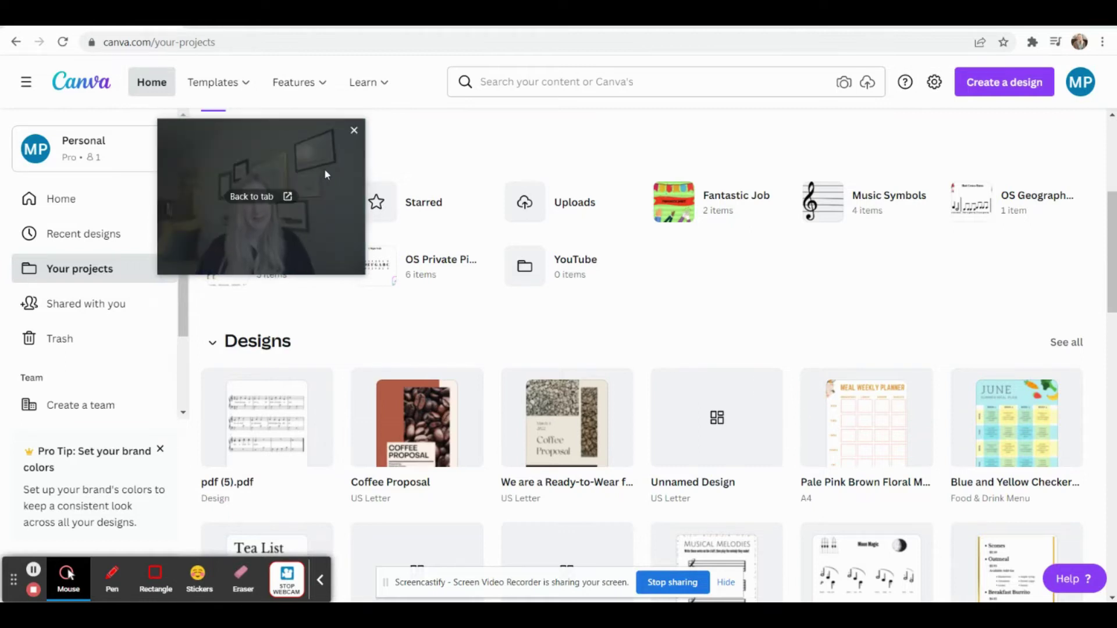
pyautogui.moveTo(325, 175); pyautogui.dragTo(372, 234)
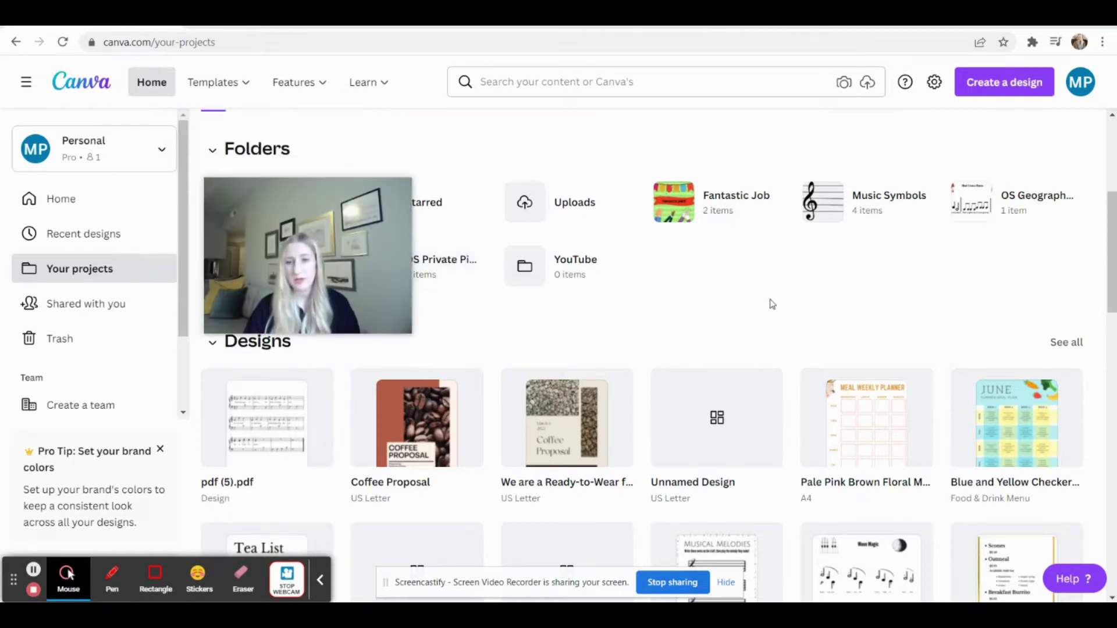
# Search the design types for "work" and create a new blank US Letter design
pyautogui.click(1001, 86)
pyautogui.click(943, 119)
pyautogui.write('work')
pyautogui.click(917, 153)
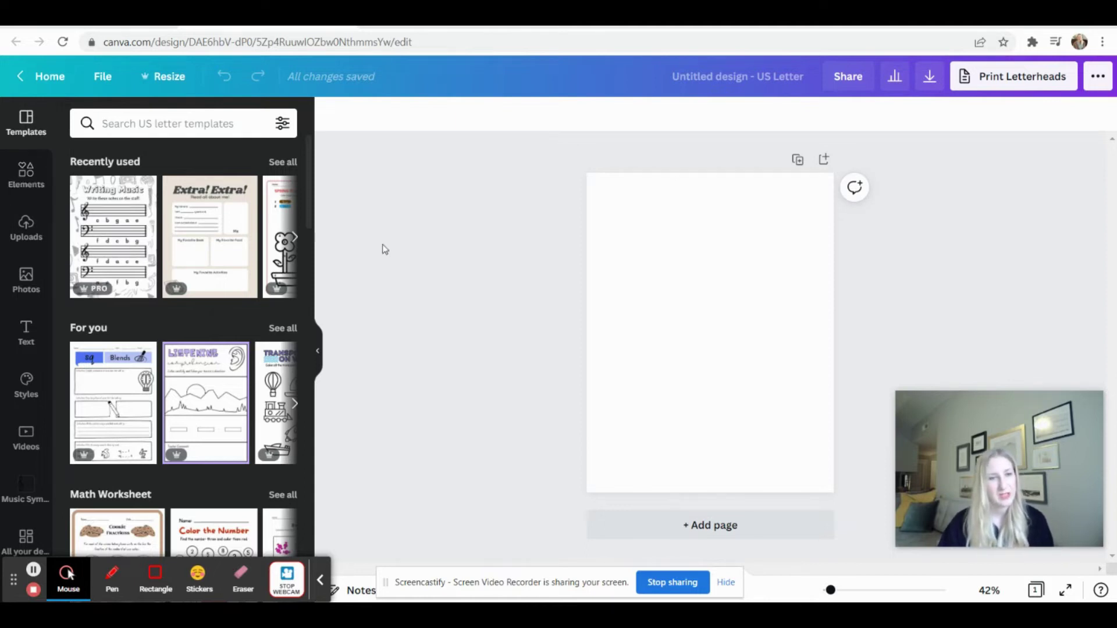
# Search the elements for "line" and place a shortened plain horizontal line in the upper-left area of the page
pyautogui.click(319, 356)
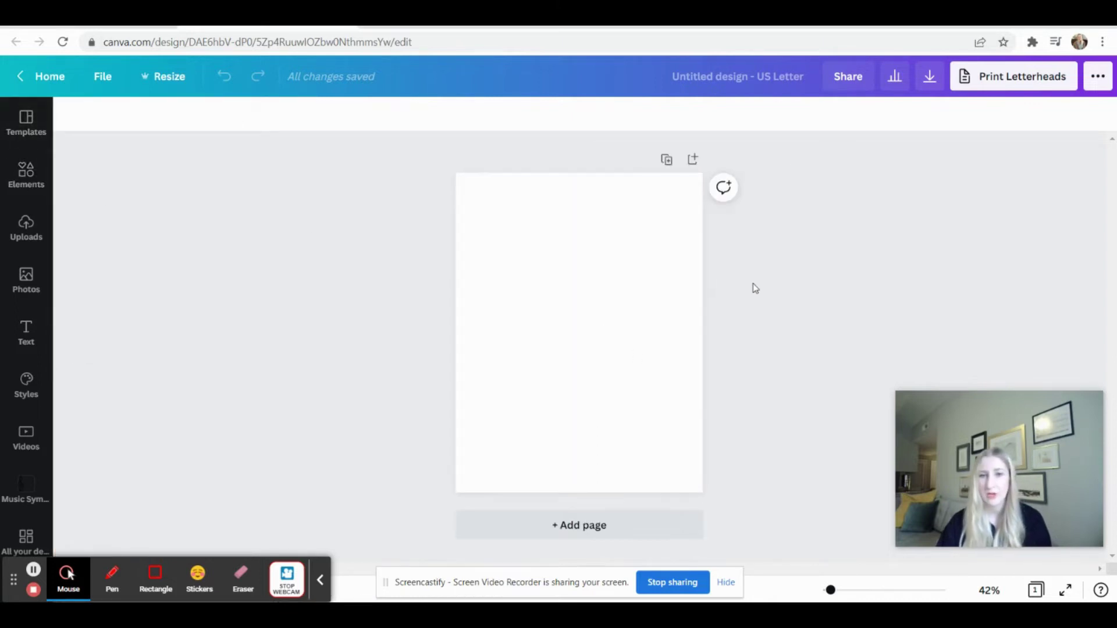
pyautogui.click(839, 590)
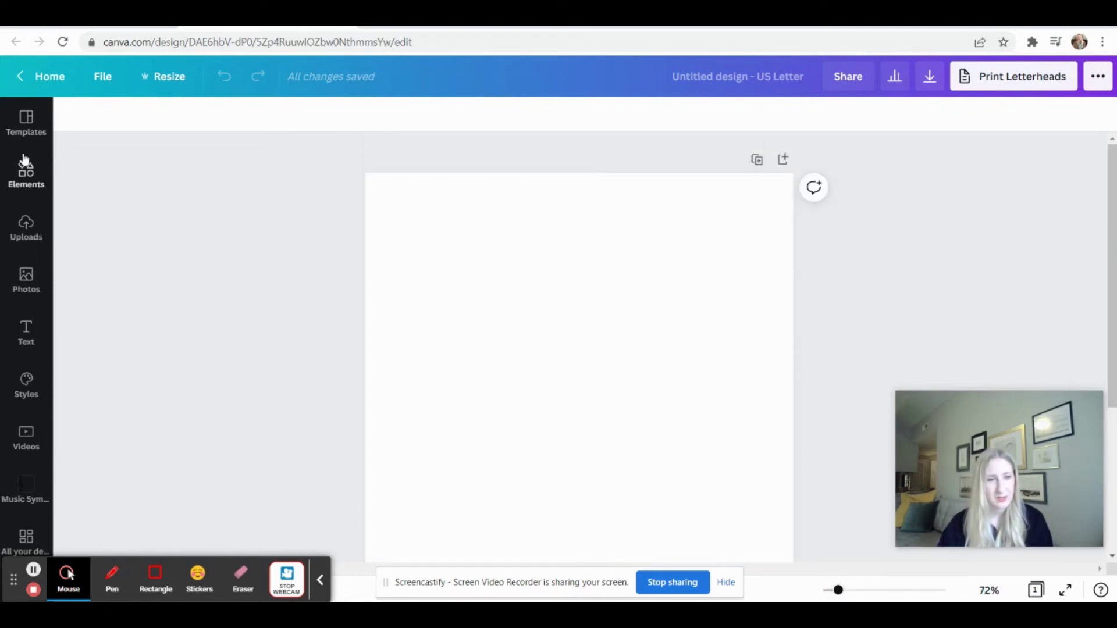
pyautogui.click(37, 185)
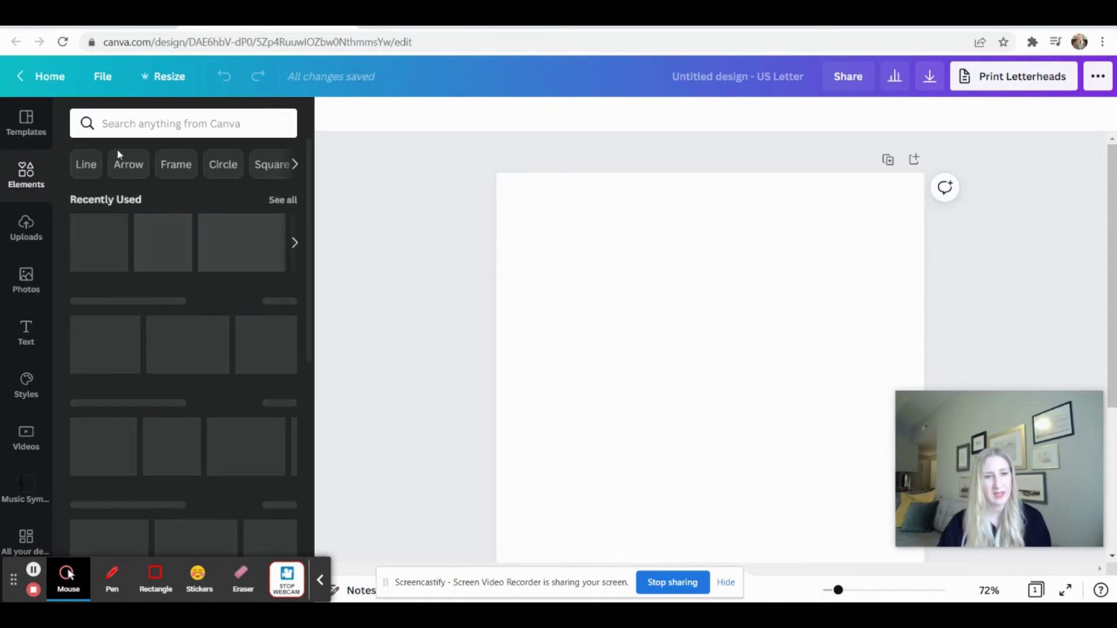
pyautogui.click(139, 124)
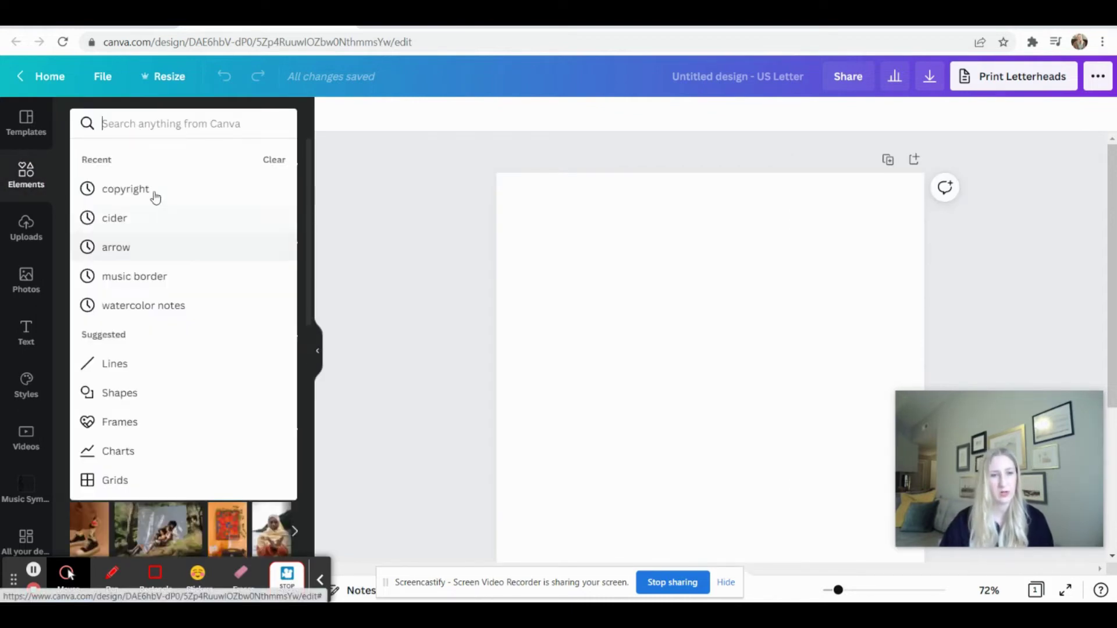
pyautogui.write('line')
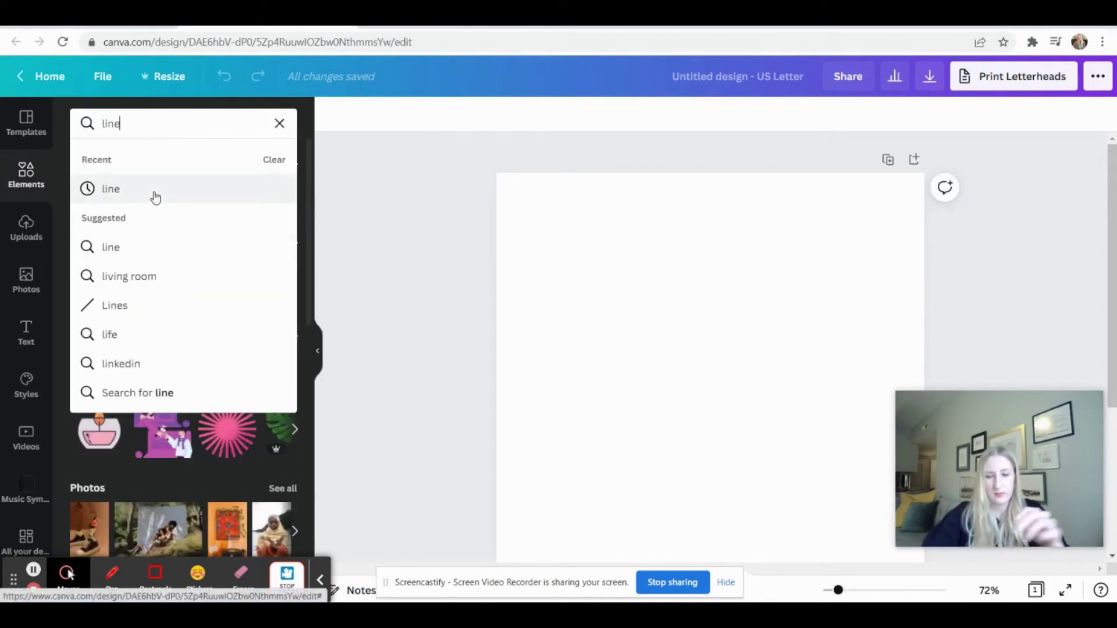
pyautogui.press('Return')
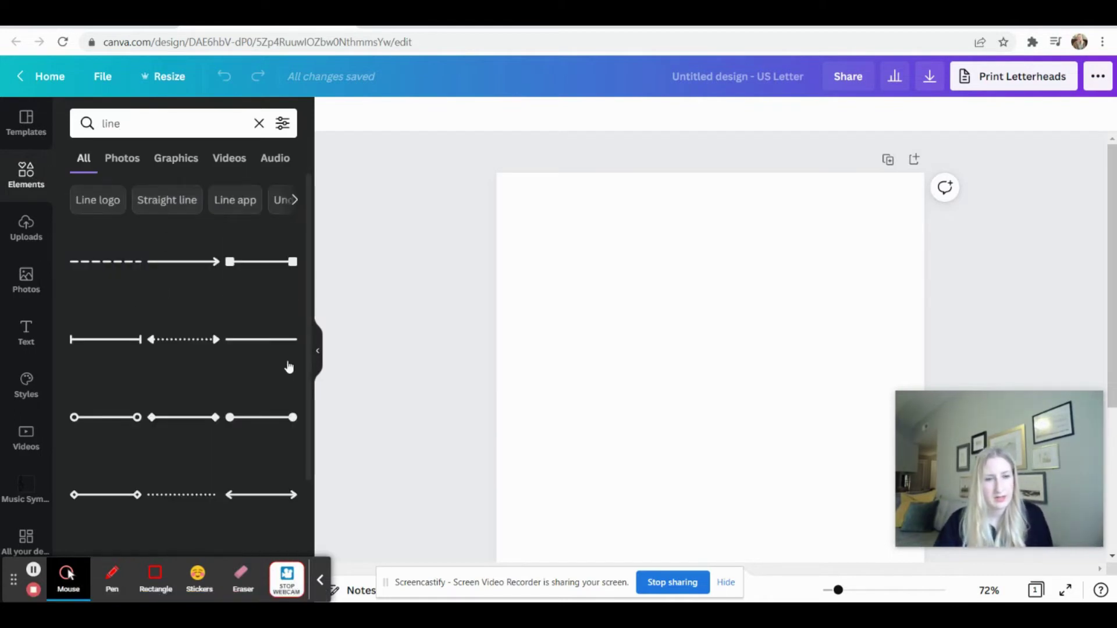
pyautogui.click(276, 347)
pyautogui.moveTo(724, 478); pyautogui.dragTo(630, 294)
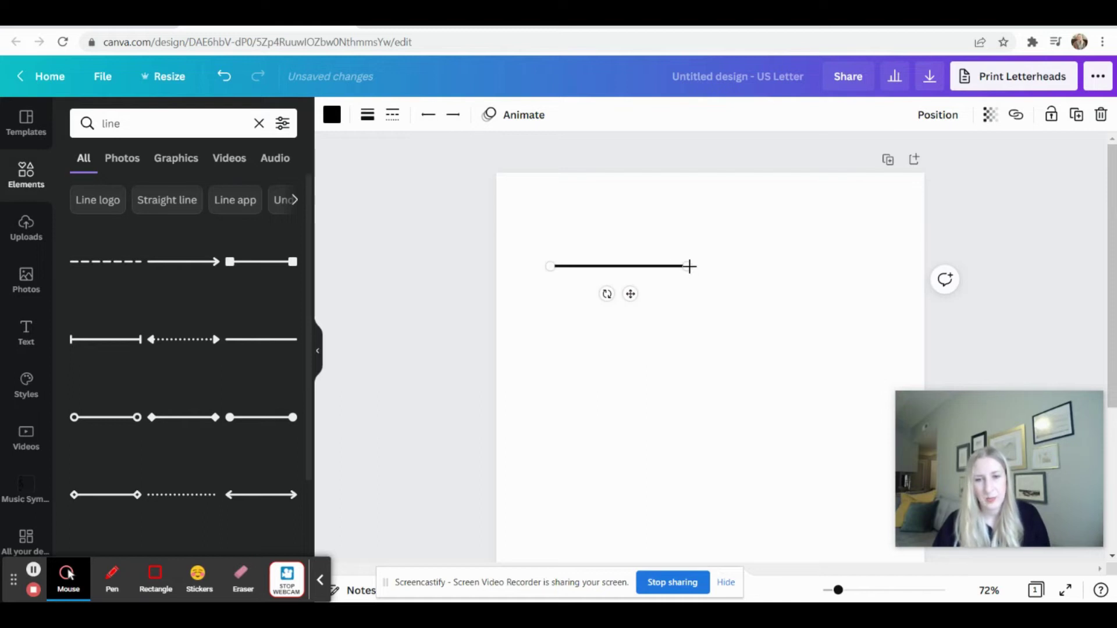
pyautogui.moveTo(687, 266); pyautogui.dragTo(655, 266)
# Reduce the horizontal line's weight to a thin stroke suitable for a staff line
pyautogui.click(368, 115)
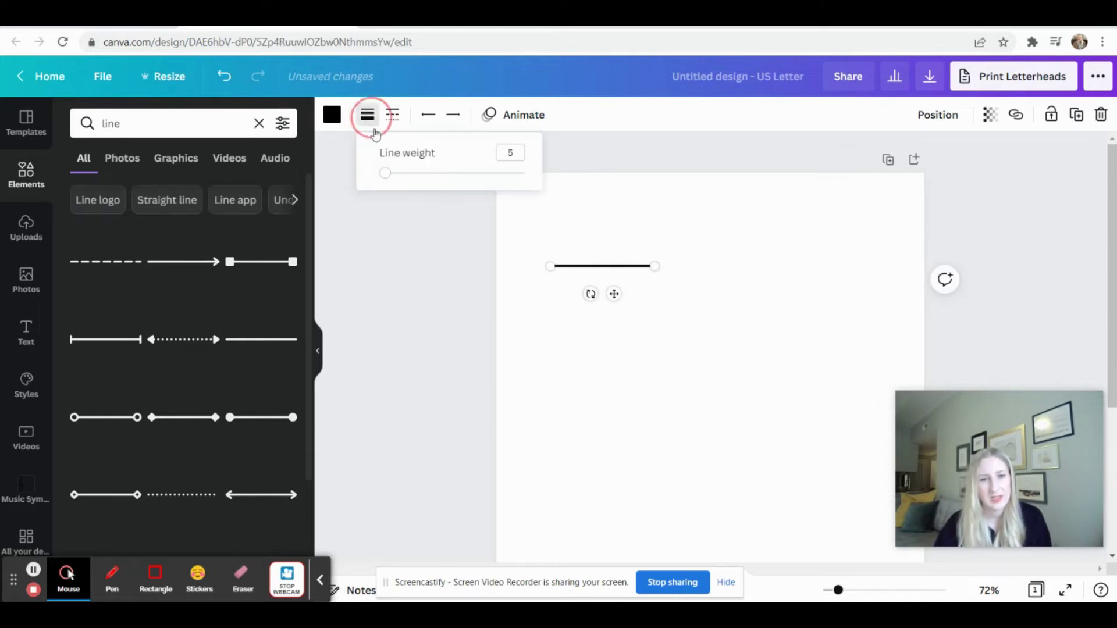
pyautogui.click(386, 174)
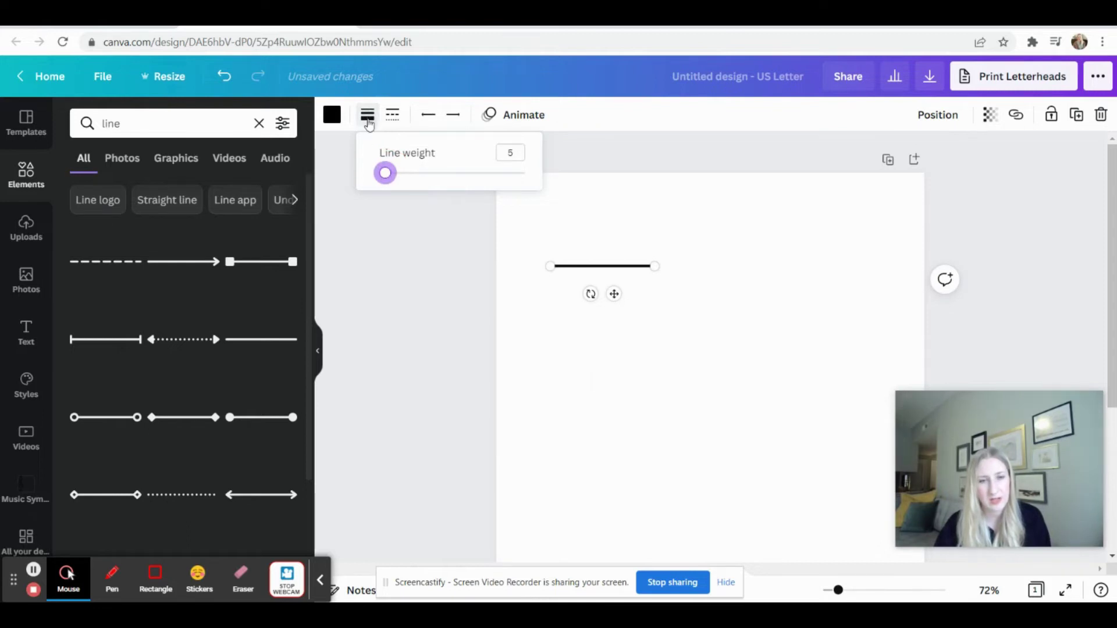
pyautogui.click(386, 174)
pyautogui.moveTo(386, 175); pyautogui.dragTo(378, 172)
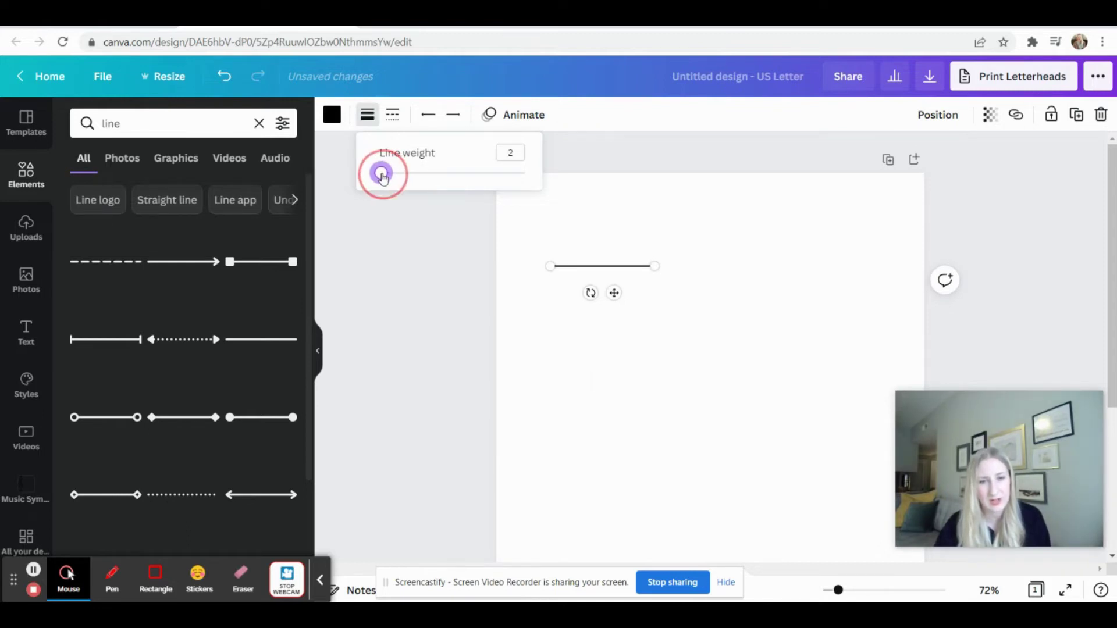
pyautogui.click(630, 326)
# Duplicate the thin line four times, spacing the copies evenly below it to form a five-line staff
pyautogui.click(612, 268)
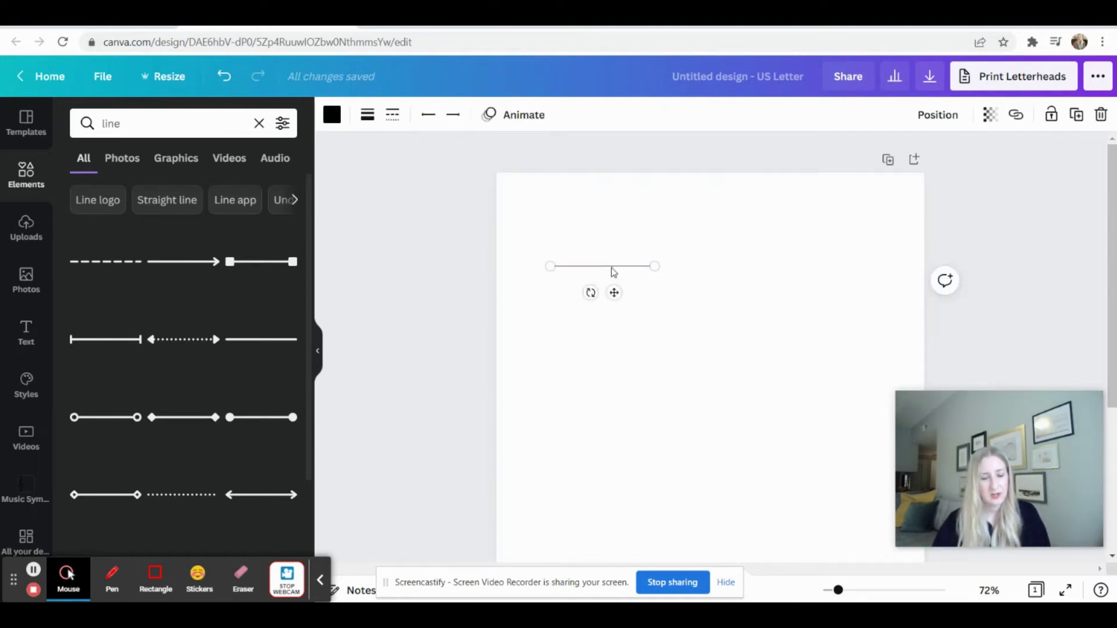
pyautogui.moveTo(637, 267); pyautogui.dragTo(609, 331)
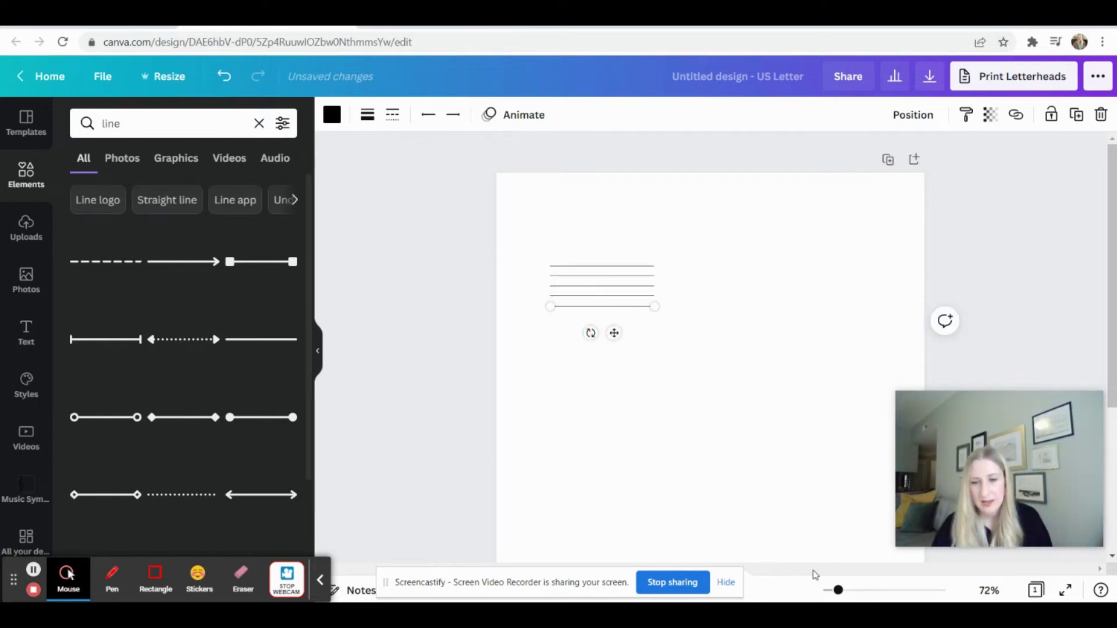
# Search the elements for "treble clef" and add the first plain treble clef graphic to the page
pyautogui.moveTo(838, 590); pyautogui.dragTo(845, 592)
pyautogui.scroll(1, 595, 373)
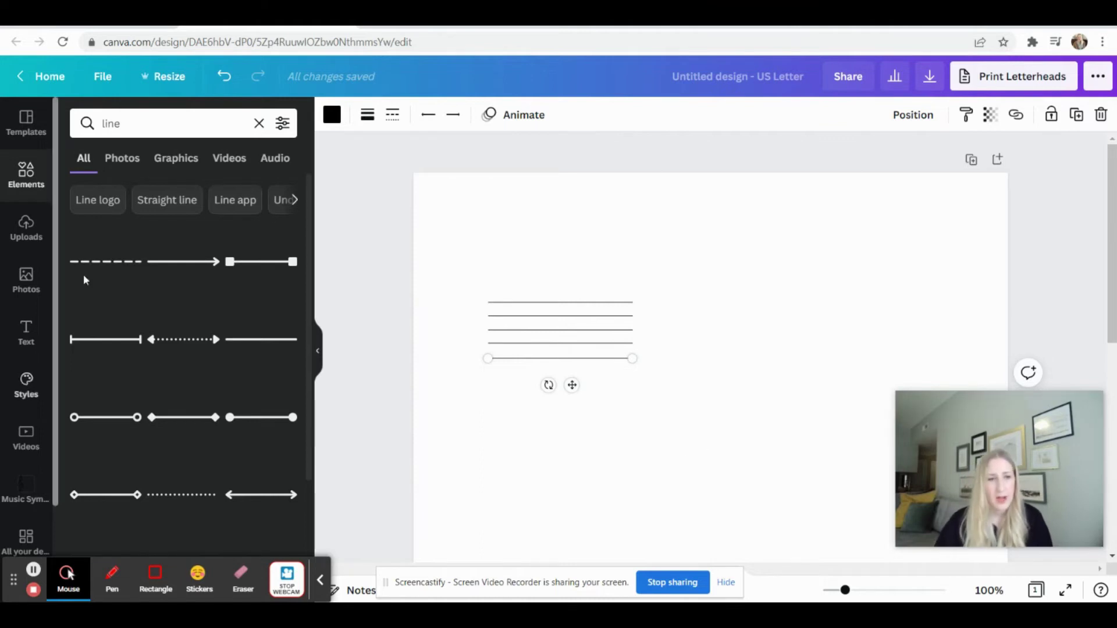
pyautogui.click(259, 124)
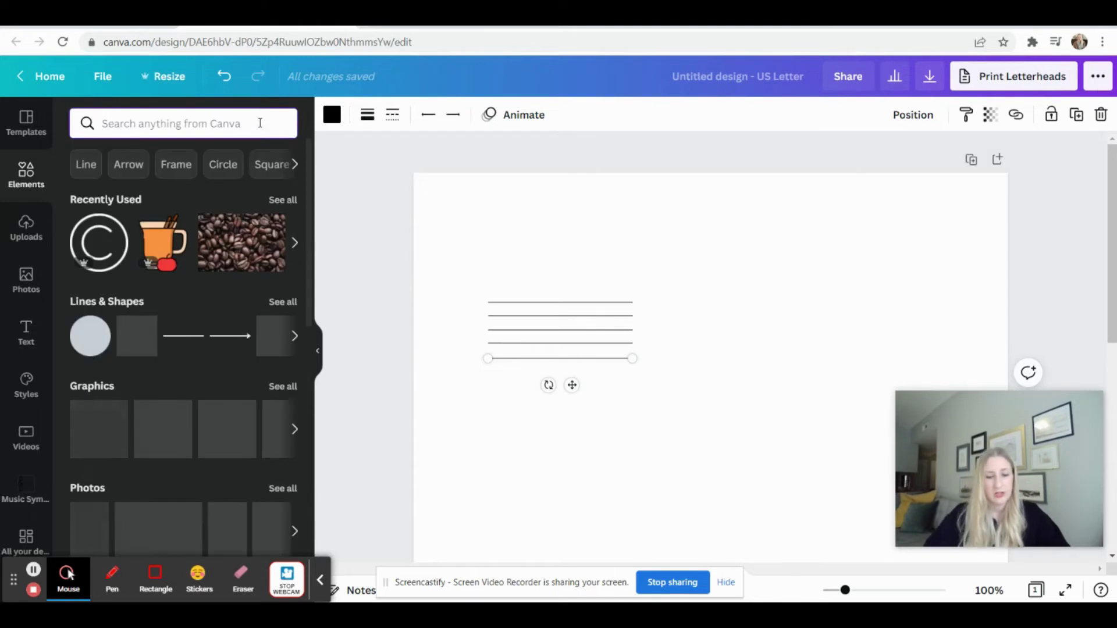
pyautogui.write('treble')
pyautogui.press('Return')
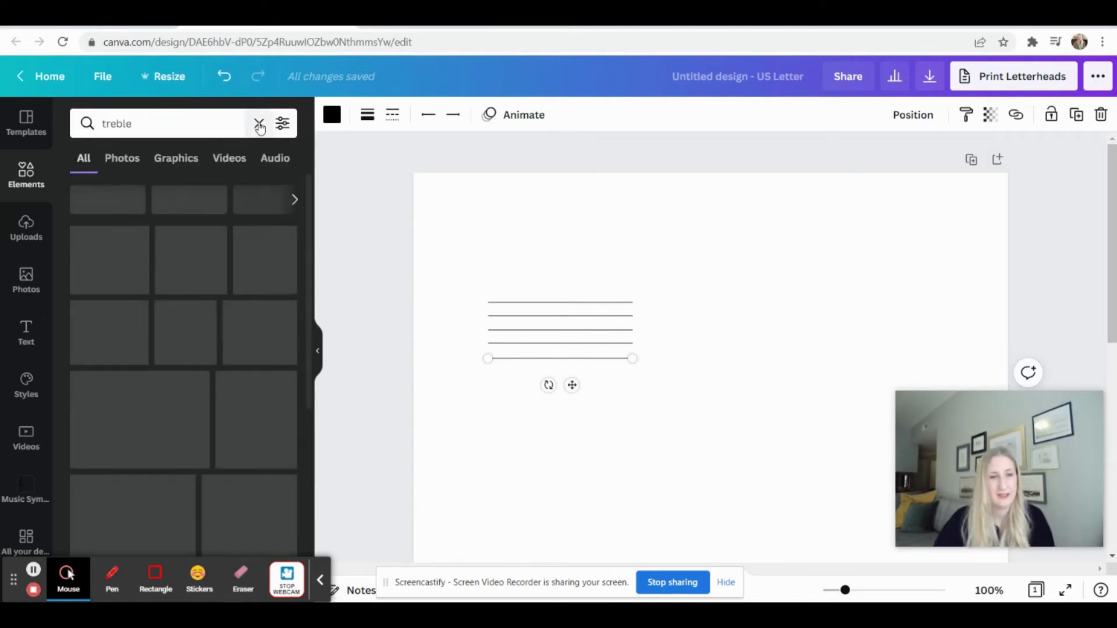
pyautogui.click(188, 118)
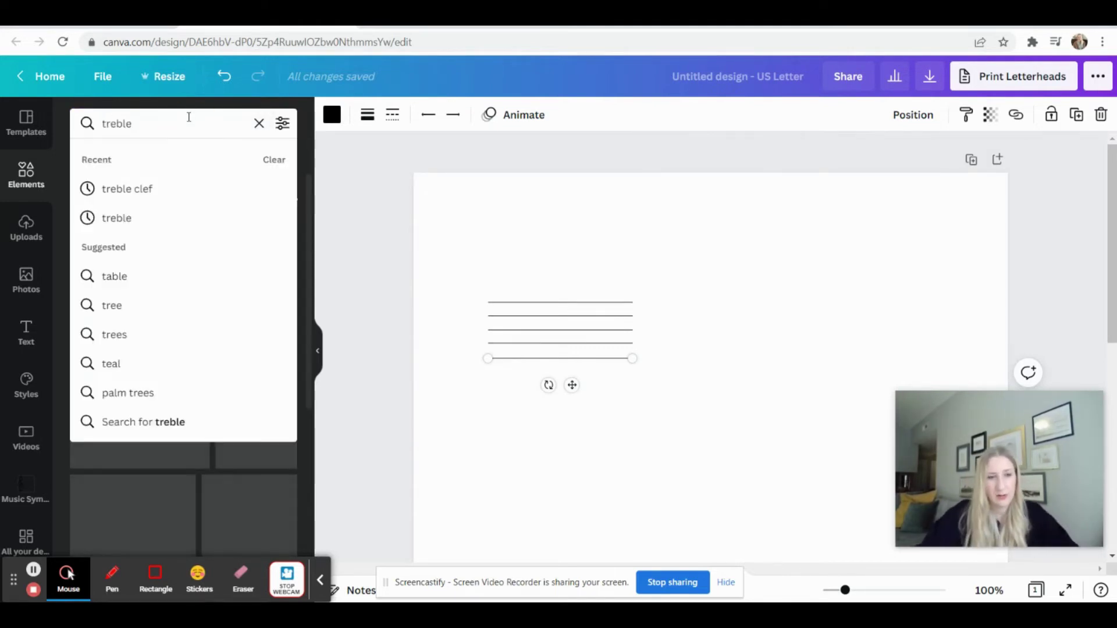
pyautogui.write('clef')
pyautogui.press('Return')
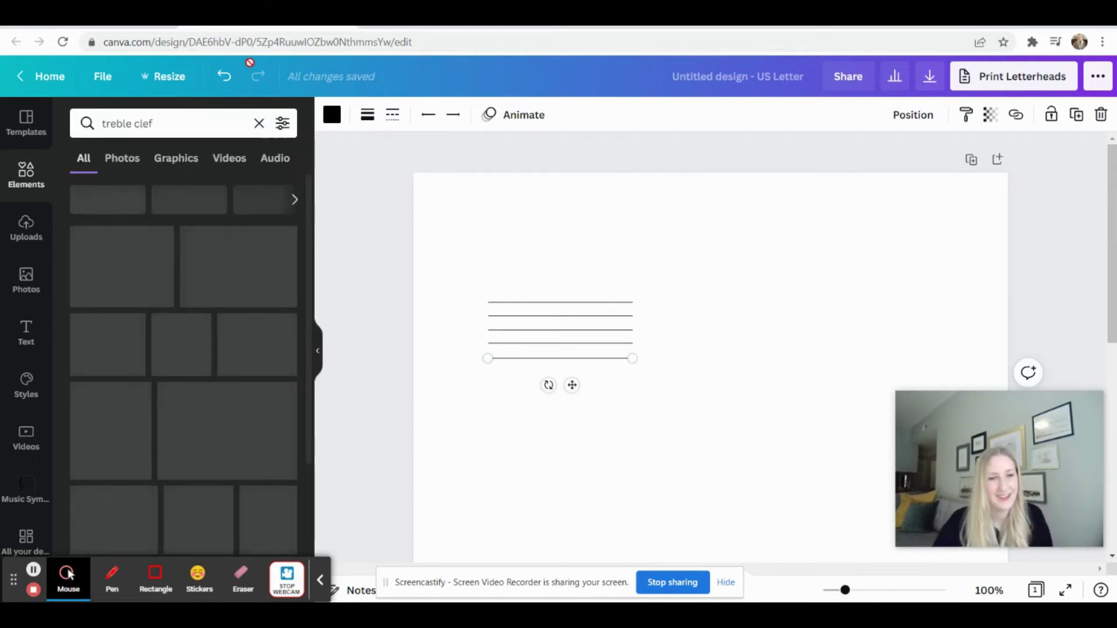
pyautogui.click(106, 234)
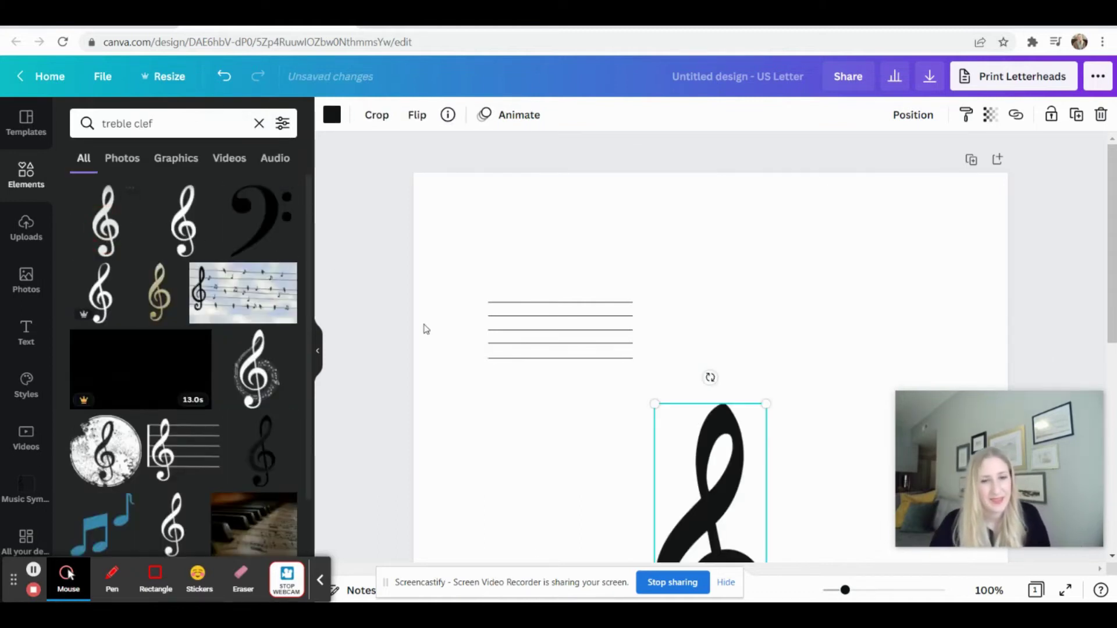
# Shrink the treble clef graphic to slightly taller than the staff and place it at the start of the staff lines
pyautogui.moveTo(780, 203); pyautogui.dragTo(707, 397)
pyautogui.moveTo(689, 463); pyautogui.dragTo(506, 364)
pyautogui.moveTo(490, 303); pyautogui.dragTo(490, 311)
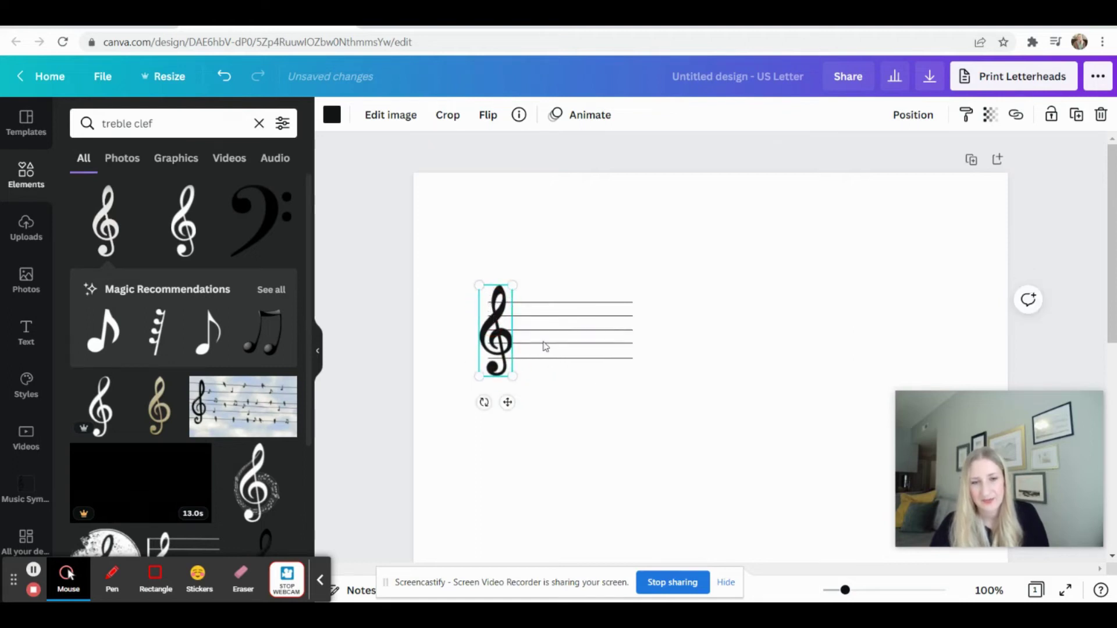
pyautogui.click(667, 413)
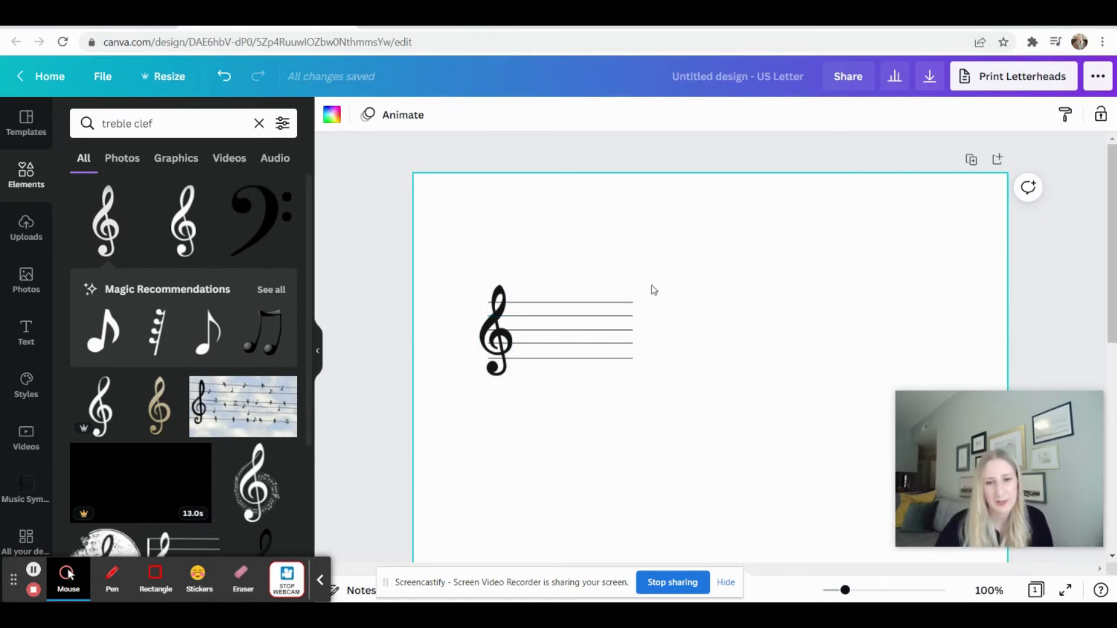
# Duplicate the treble clef staff directly below the original and delete the clef from the copy
pyautogui.moveTo(654, 281); pyautogui.dragTo(444, 405)
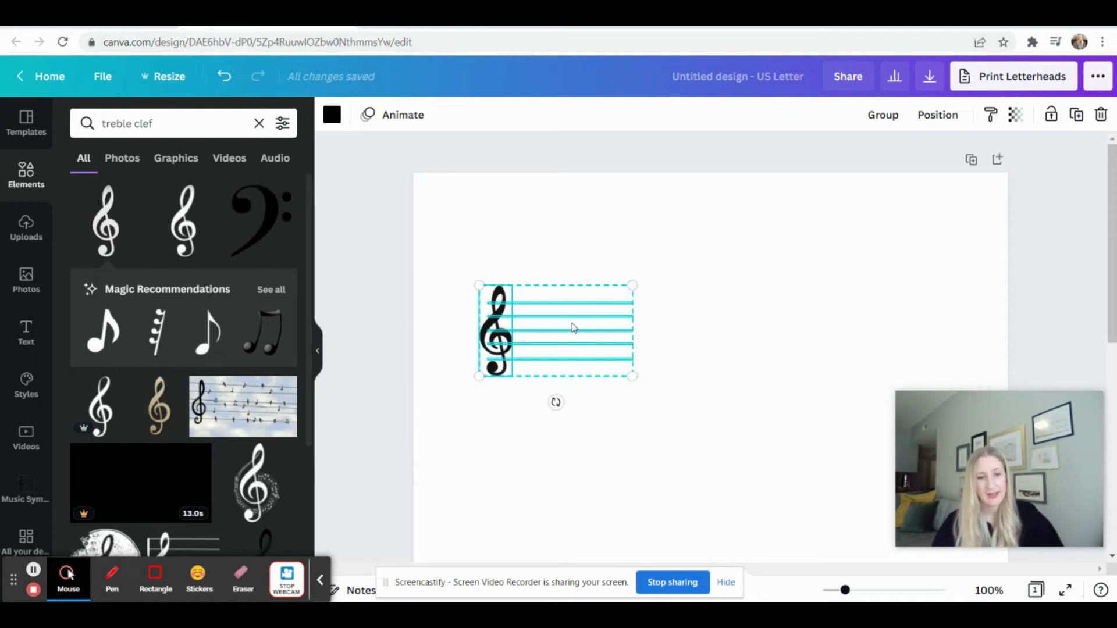
pyautogui.hotkey('ctrl', 'd')
pyautogui.moveTo(580, 334); pyautogui.dragTo(561, 449)
pyautogui.click(735, 426)
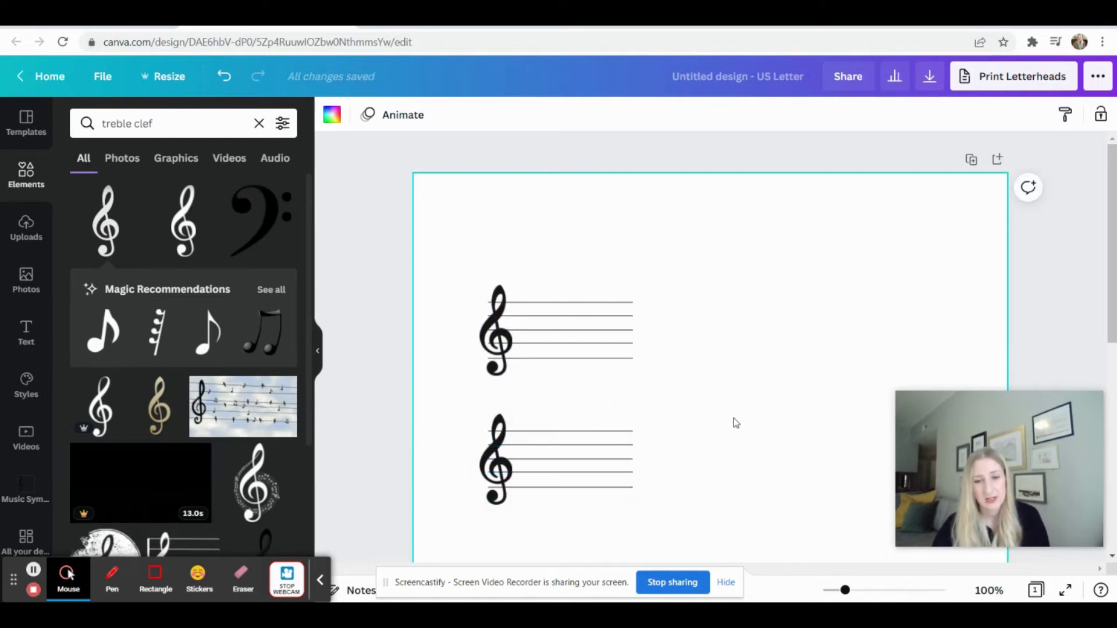
pyautogui.click(496, 473)
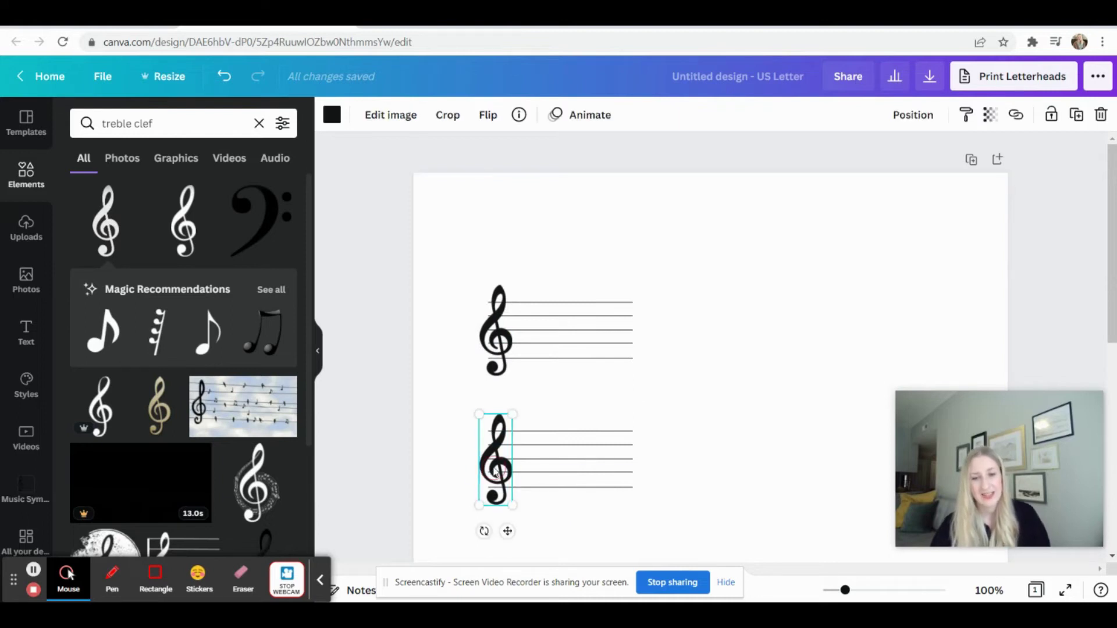
pyautogui.press('Delete')
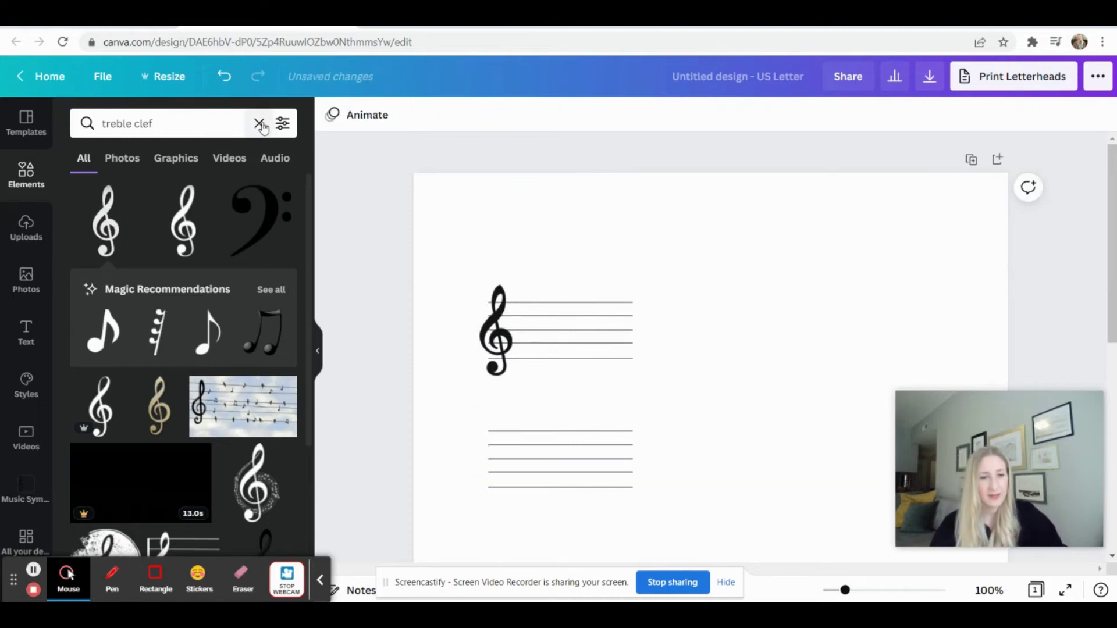
# Add the bass clef graphic, shrink it to staff height and place it at the start of the second staff
pyautogui.click(283, 201)
pyautogui.moveTo(921, 298); pyautogui.dragTo(621, 286)
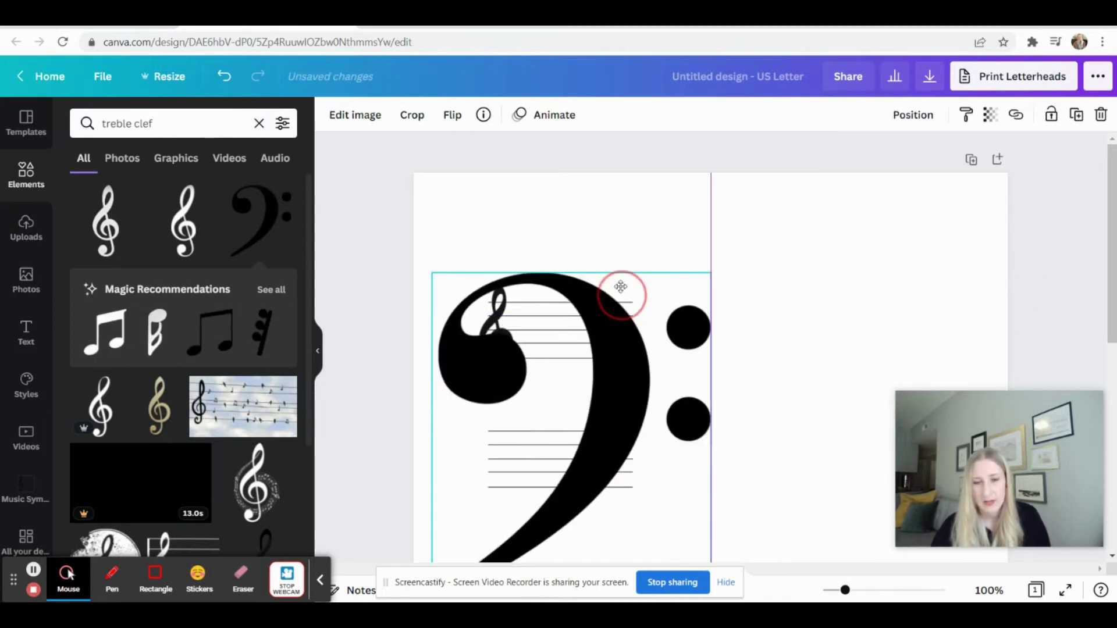
pyautogui.moveTo(711, 272); pyautogui.dragTo(518, 495)
pyautogui.moveTo(465, 525); pyautogui.dragTo(499, 444)
pyautogui.moveTo(550, 415); pyautogui.dragTo(497, 456)
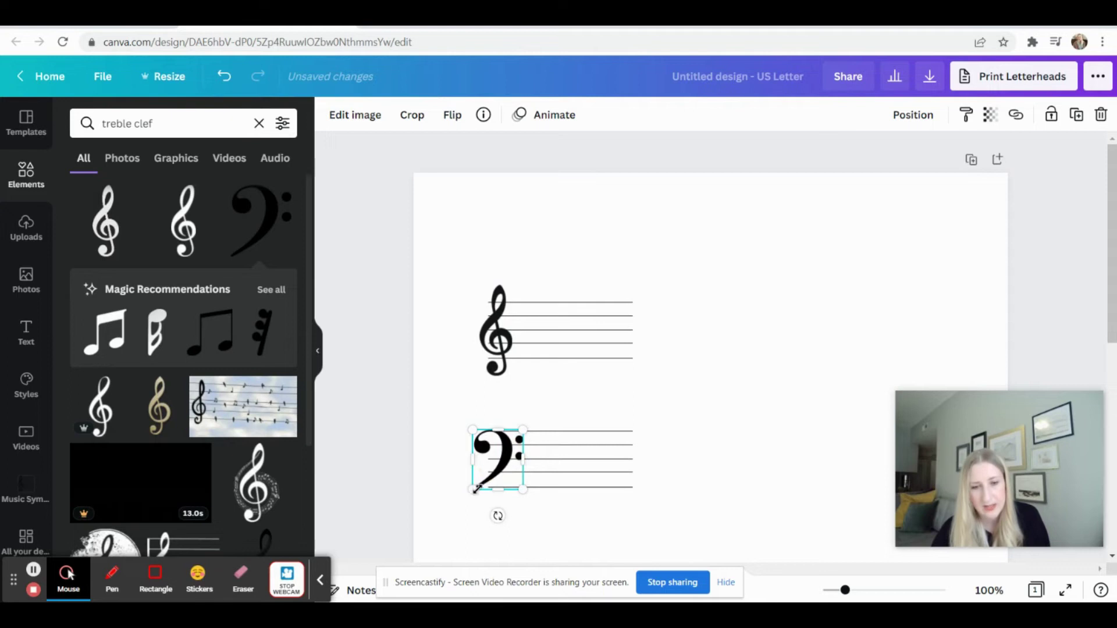
pyautogui.moveTo(473, 488); pyautogui.dragTo(475, 482)
pyautogui.click(710, 483)
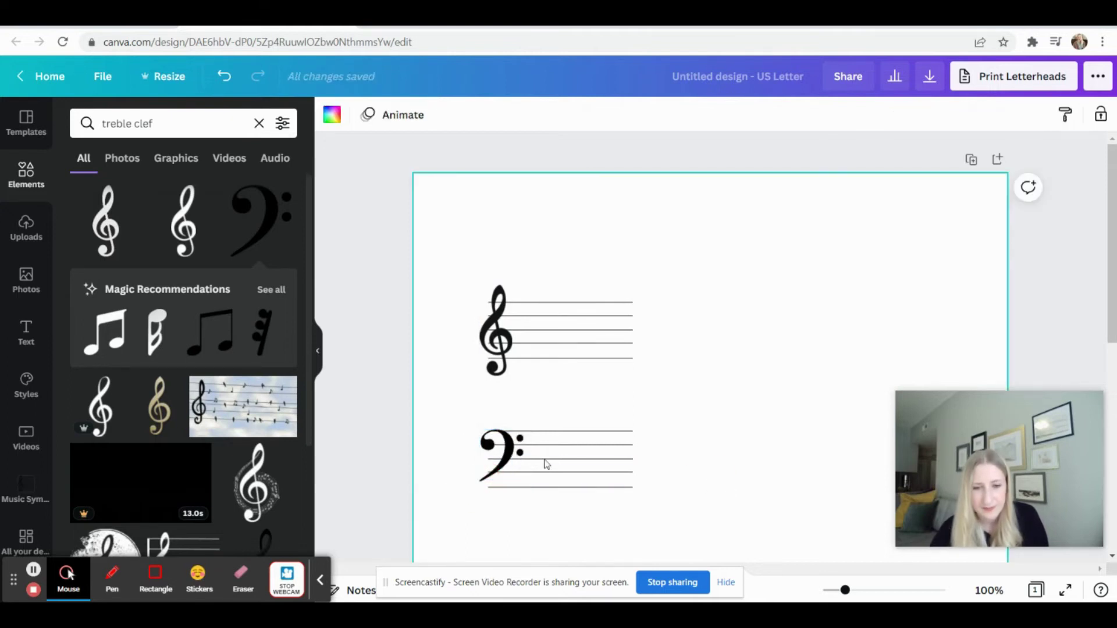
# Enlarge the bass clef slightly and realign it over the start of the second staff
pyautogui.click(494, 452)
pyautogui.moveTo(493, 446); pyautogui.dragTo(488, 432)
pyautogui.moveTo(469, 483); pyautogui.dragTo(491, 448)
pyautogui.click(516, 399)
pyautogui.click(763, 442)
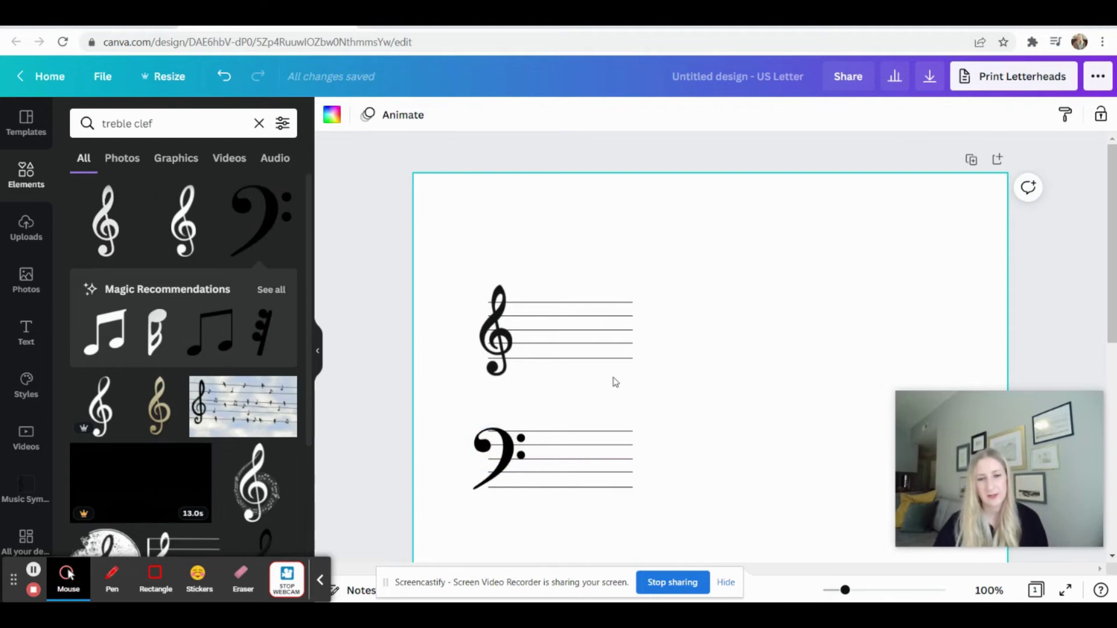
# Copy the bass clef staff once into a second column beside it and twice more below the original
pyautogui.scroll(-3, 825, 487)
pyautogui.moveTo(673, 286); pyautogui.dragTo(440, 355)
pyautogui.moveTo(582, 332); pyautogui.dragTo(891, 318)
pyautogui.hotkey('ctrl', 'v')
pyautogui.moveTo(627, 349); pyautogui.dragTo(599, 554)
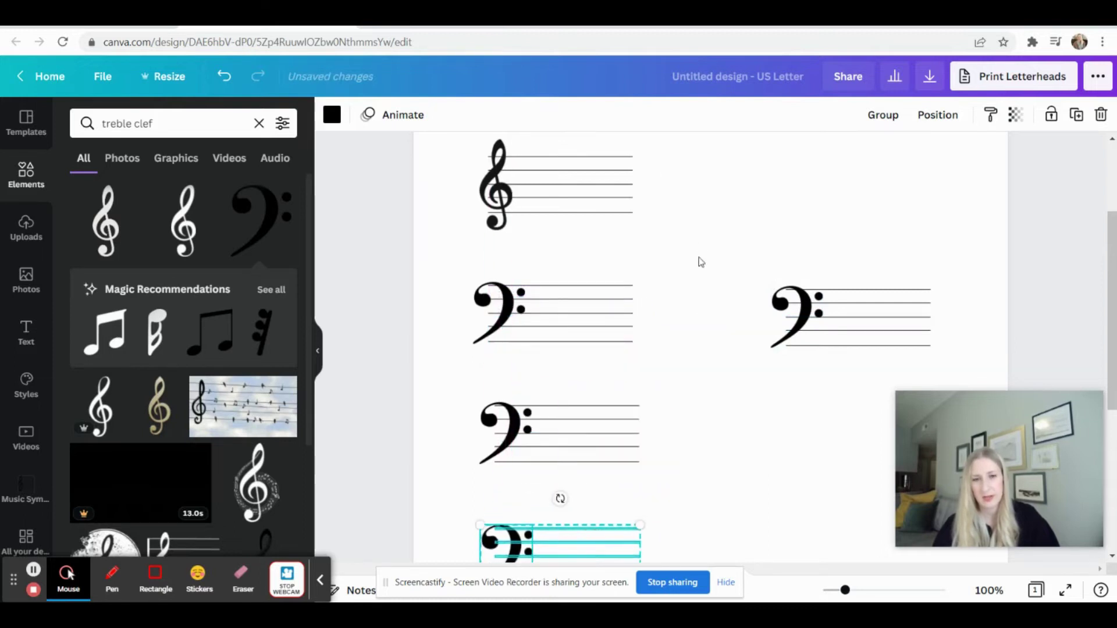
# Copy the treble clef staff into the second column, above the bass staff copy there
pyautogui.moveTo(650, 148); pyautogui.dragTo(517, 213)
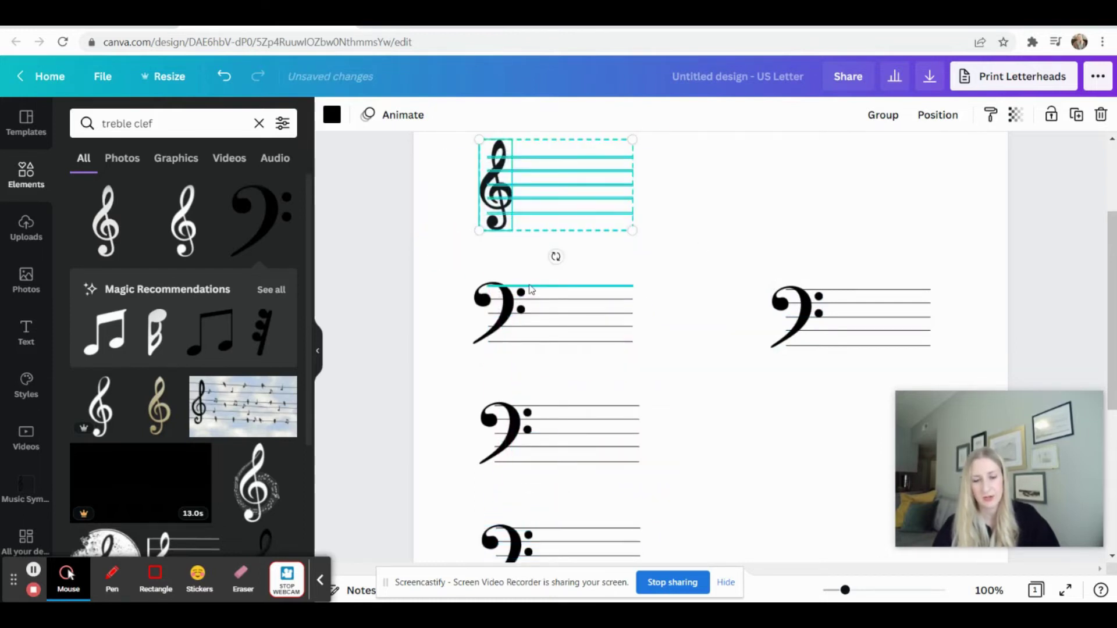
pyautogui.hotkey('ctrl', 'c')
pyautogui.hotkey('ctrl', 'v')
pyautogui.moveTo(605, 195); pyautogui.dragTo(892, 186)
pyautogui.scroll(-1, 813, 468)
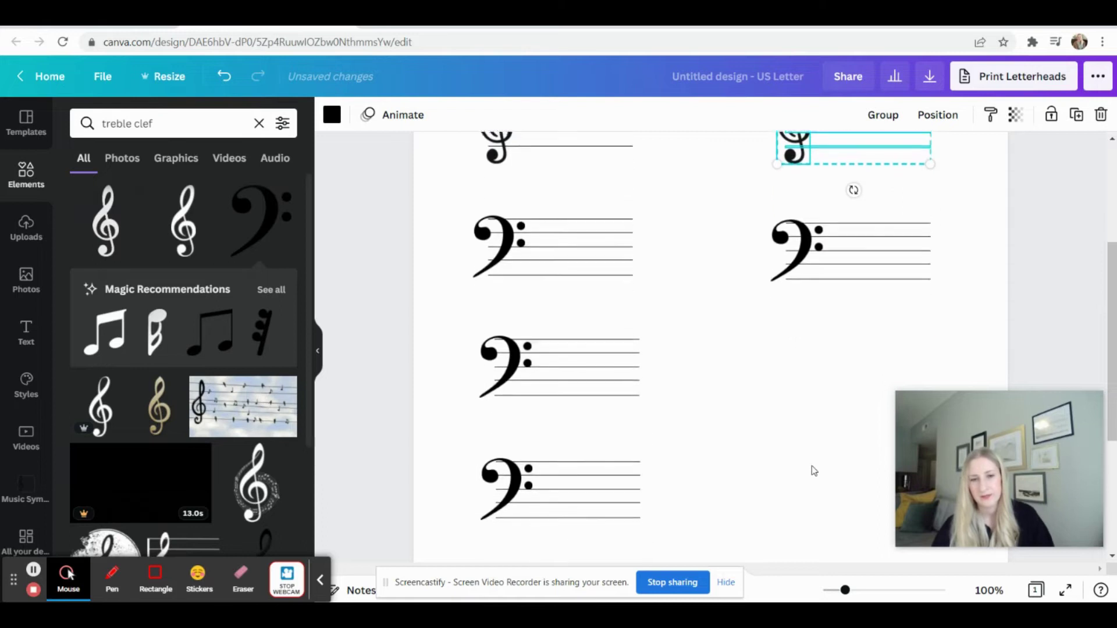
# Search the elements for "quarter note" and place a small upright quarter note on the first treble staff
pyautogui.scroll(4, 700, 434)
pyautogui.click(847, 590)
pyautogui.moveTo(847, 595); pyautogui.dragTo(839, 597)
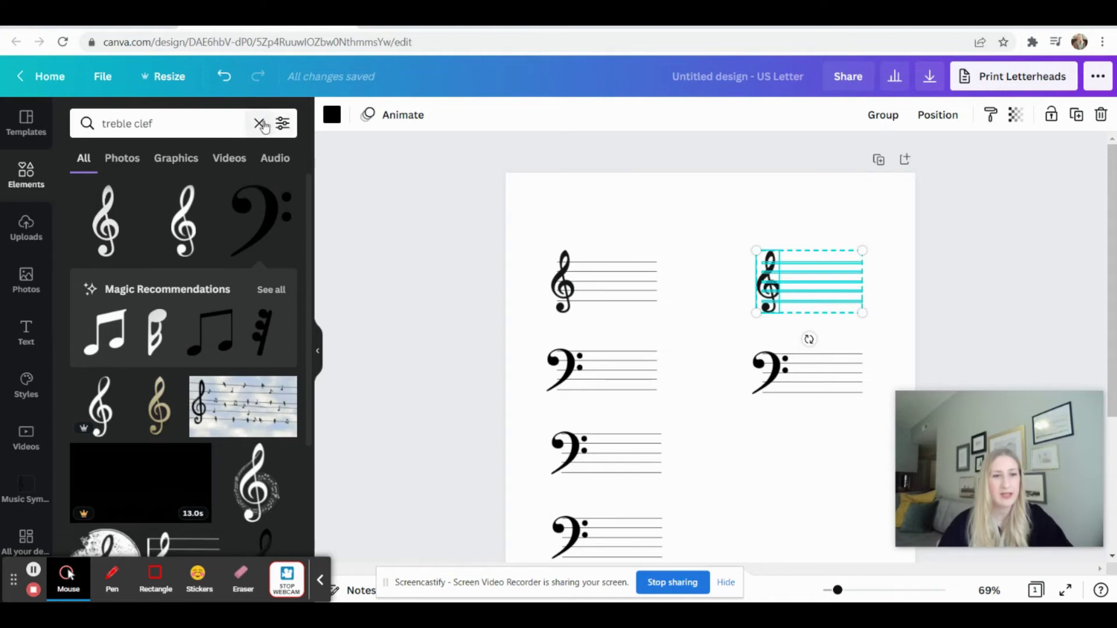
pyautogui.click(260, 123)
pyautogui.write('quarter note')
pyautogui.press('Return')
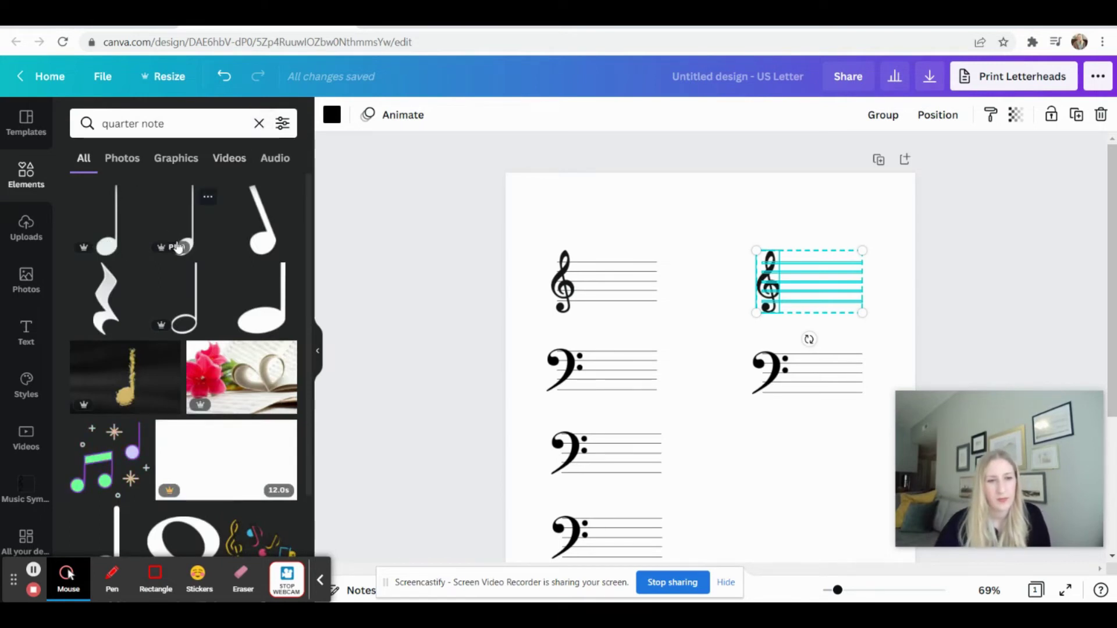
pyautogui.click(179, 247)
pyautogui.moveTo(740, 344); pyautogui.dragTo(608, 285)
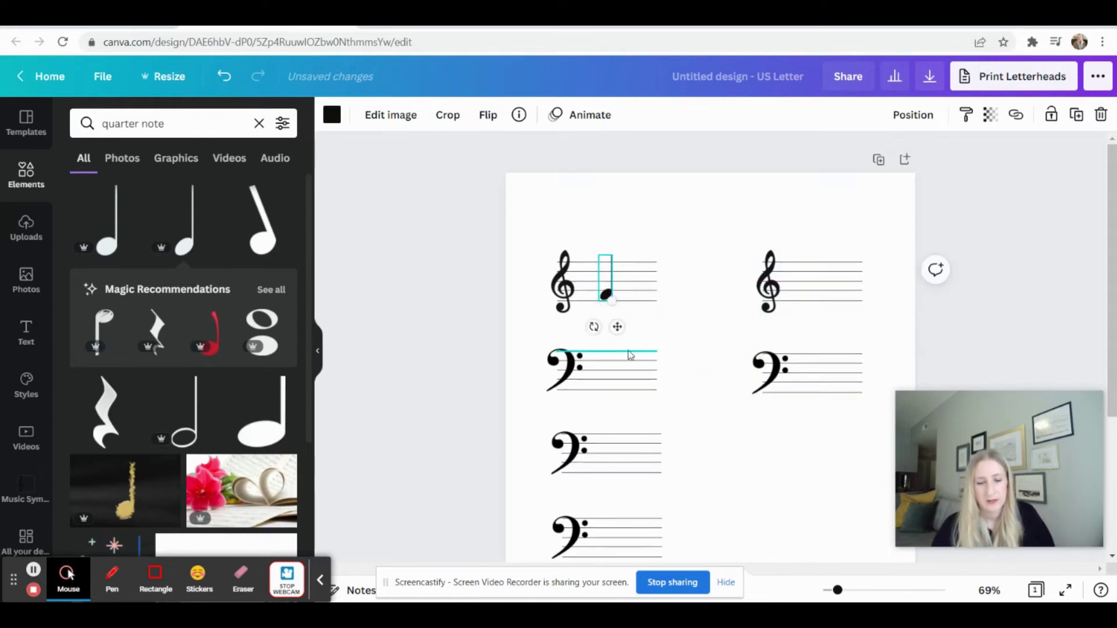
# Shrink the quarter note on the first treble staff so its stem ends at the top staff line
pyautogui.click(694, 310)
pyautogui.click(615, 275)
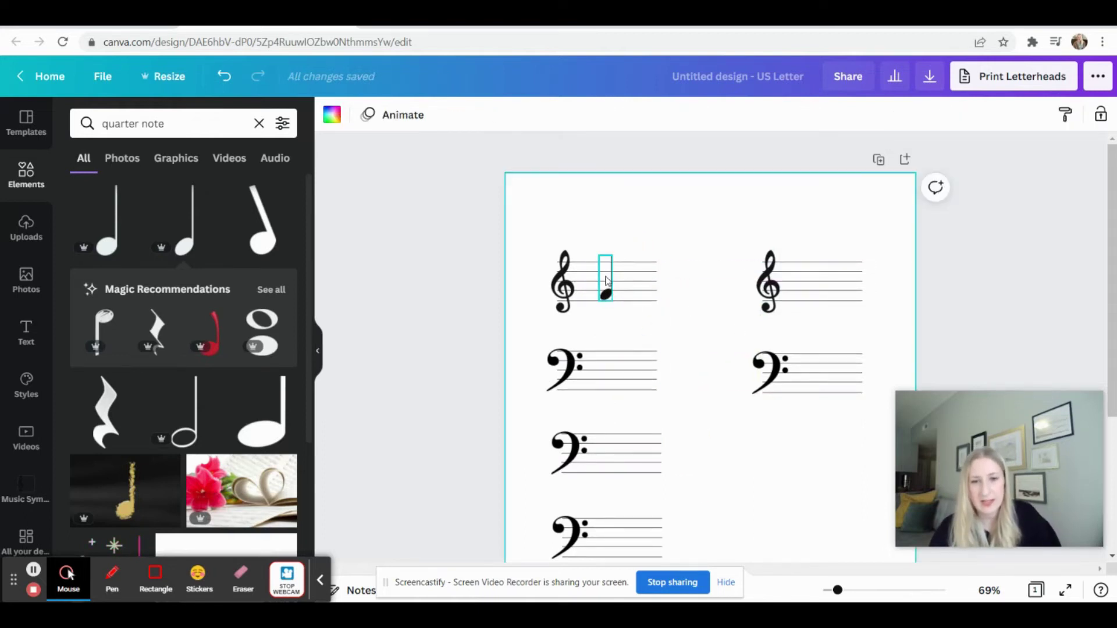
pyautogui.moveTo(600, 252); pyautogui.dragTo(603, 263)
pyautogui.click(669, 245)
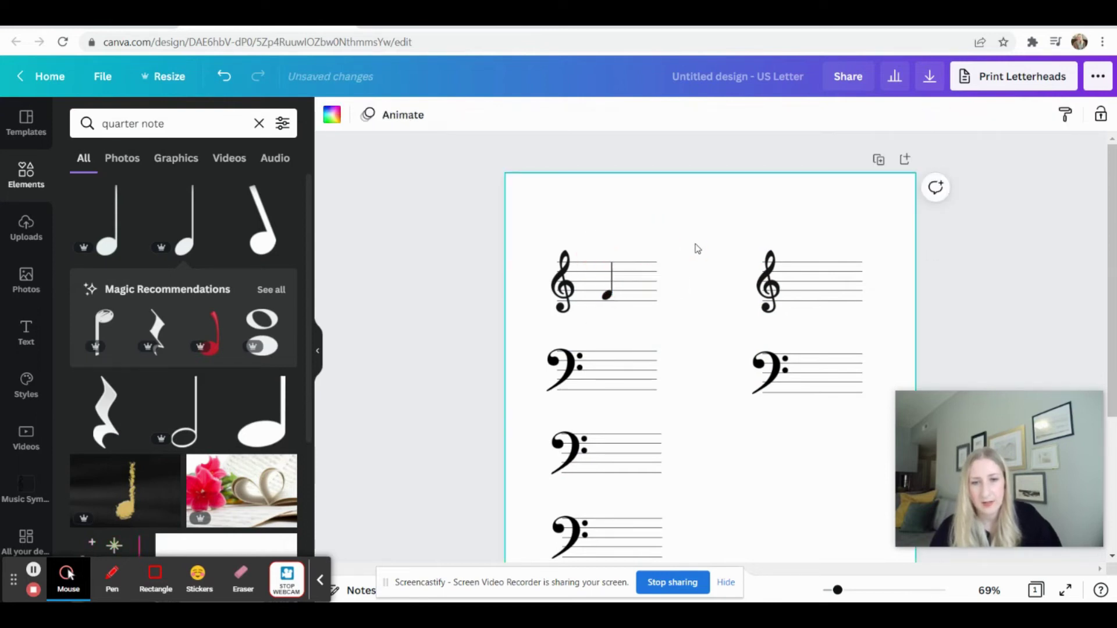
# Duplicate the quarter note onto the first bass staff, flip it horizontally and vertically, and align its head with the upper staff lines
pyautogui.click(607, 293)
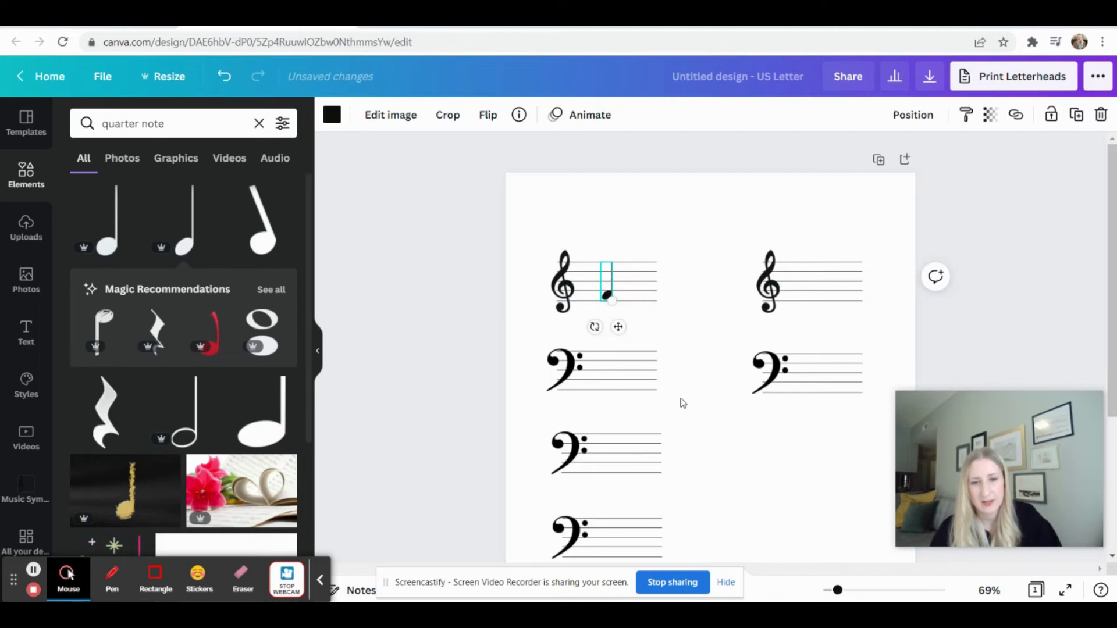
pyautogui.hotkey('ctrl', 'd')
pyautogui.moveTo(631, 337); pyautogui.dragTo(622, 394)
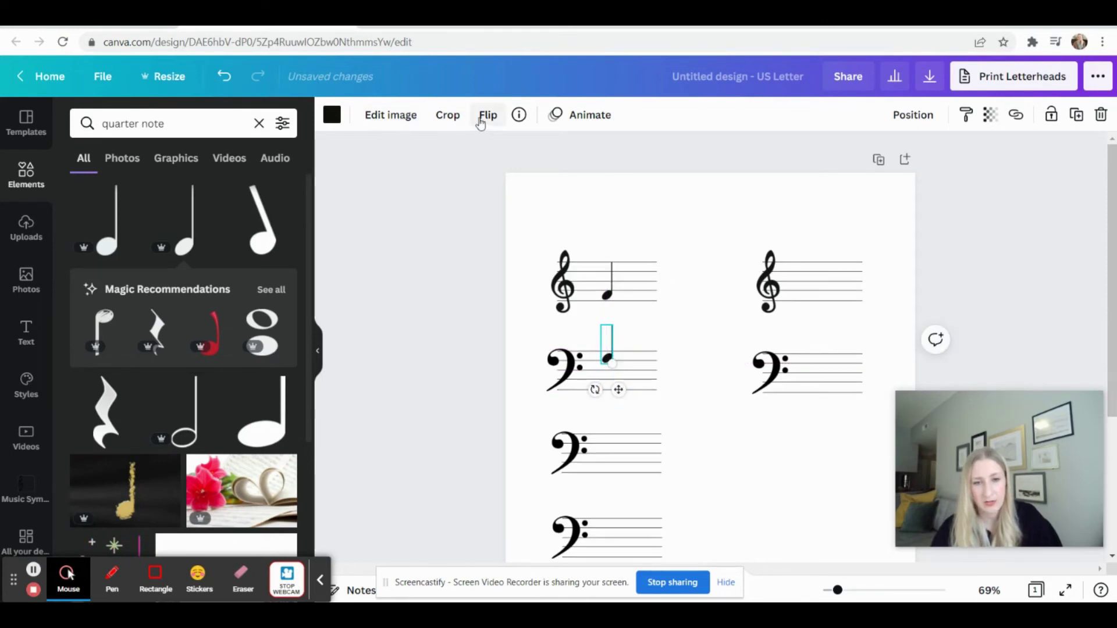
pyautogui.click(483, 116)
pyautogui.click(505, 154)
pyautogui.click(519, 182)
pyautogui.moveTo(616, 389); pyautogui.dragTo(619, 416)
pyautogui.click(715, 435)
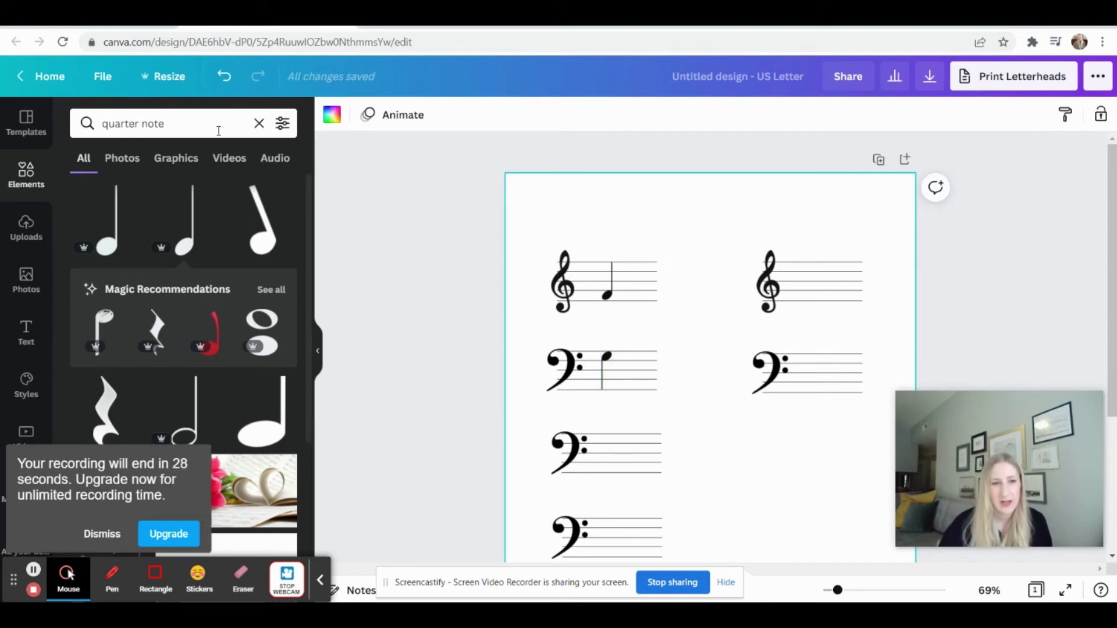
# Add a plain line element, shorten it and centre it below the first treble staff as an answer blank
pyautogui.click(259, 124)
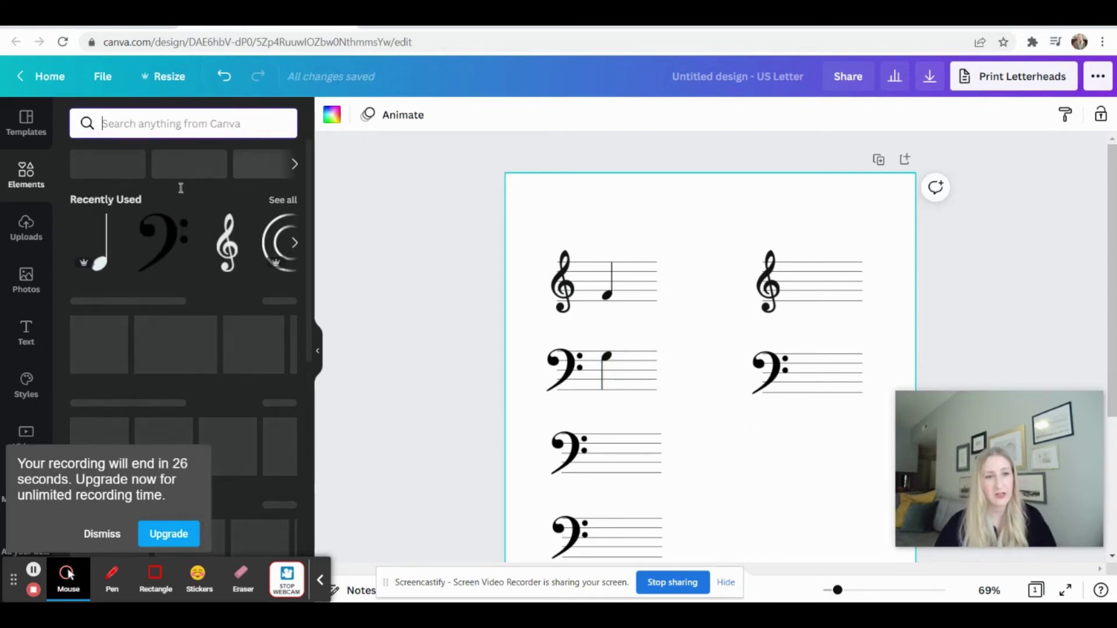
pyautogui.click(187, 346)
pyautogui.moveTo(775, 438); pyautogui.dragTo(620, 357)
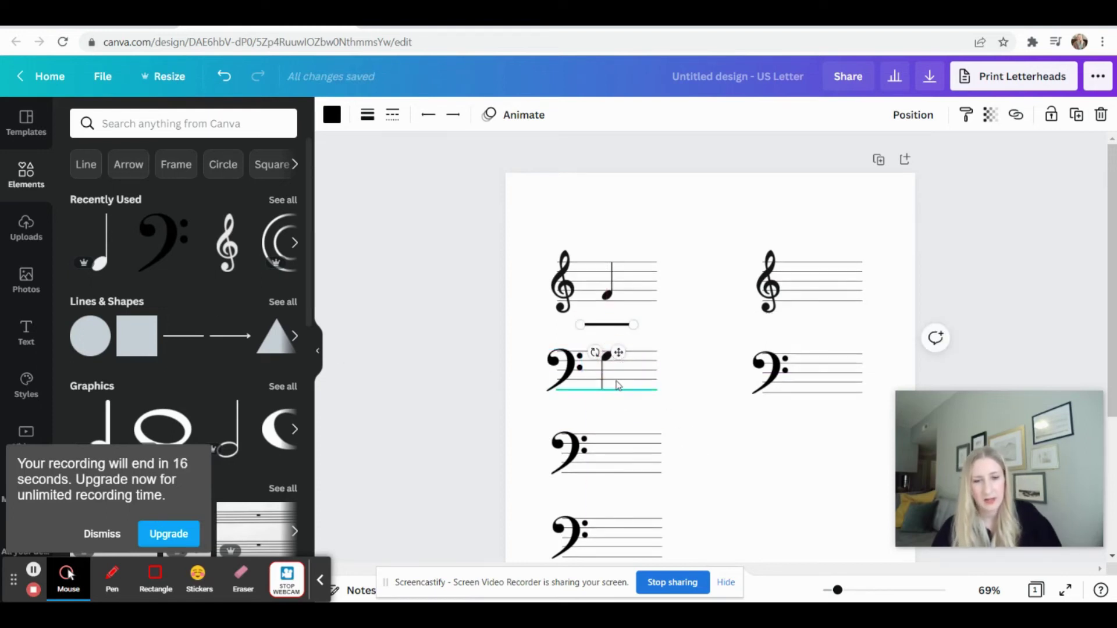
# Copy the short answer line beneath each of the remaining staves in both columns
pyautogui.hotkey('ctrl', 'd')
pyautogui.moveTo(630, 364); pyautogui.dragTo(618, 444)
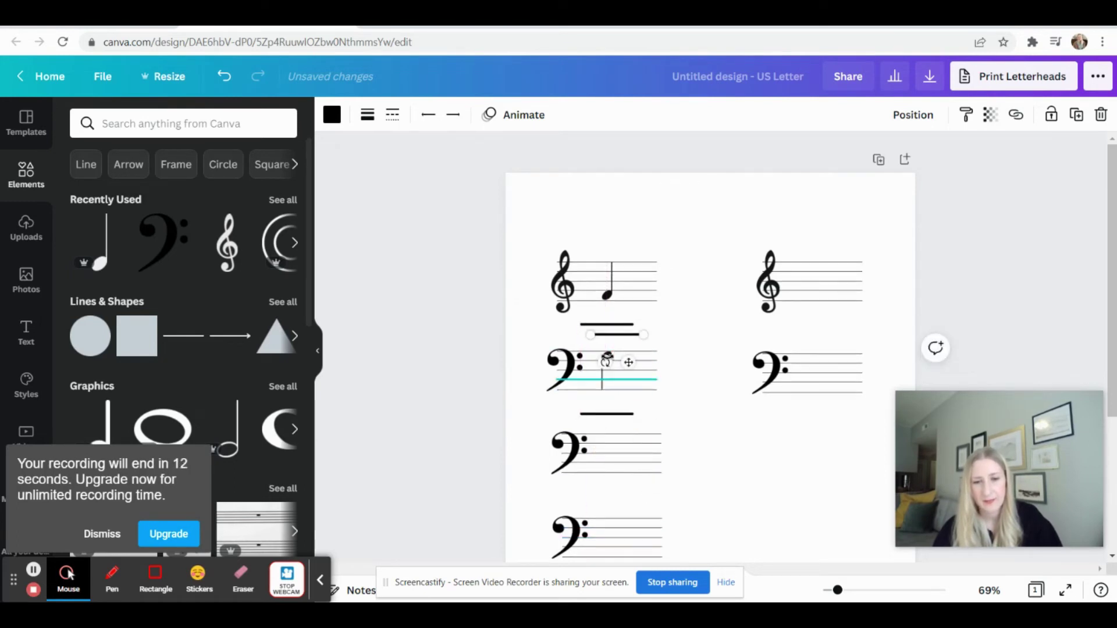
pyautogui.moveTo(628, 361); pyautogui.dragTo(620, 522)
pyautogui.hotkey('ctrl', 'v')
pyautogui.moveTo(630, 362); pyautogui.dragTo(828, 345)
pyautogui.hotkey('ctrl', 'v')
pyautogui.moveTo(633, 366); pyautogui.dragTo(830, 438)
pyautogui.scroll(-4, 573, 469)
pyautogui.hotkey('ctrl', 'v')
pyautogui.moveTo(726, 375); pyautogui.dragTo(623, 399)
# Move the second column's treble and bass staves, together with their answer lines, lower on the page
pyautogui.scroll(4, 826, 431)
pyautogui.moveTo(749, 244); pyautogui.dragTo(873, 462)
pyautogui.moveTo(840, 329); pyautogui.dragTo(828, 429)
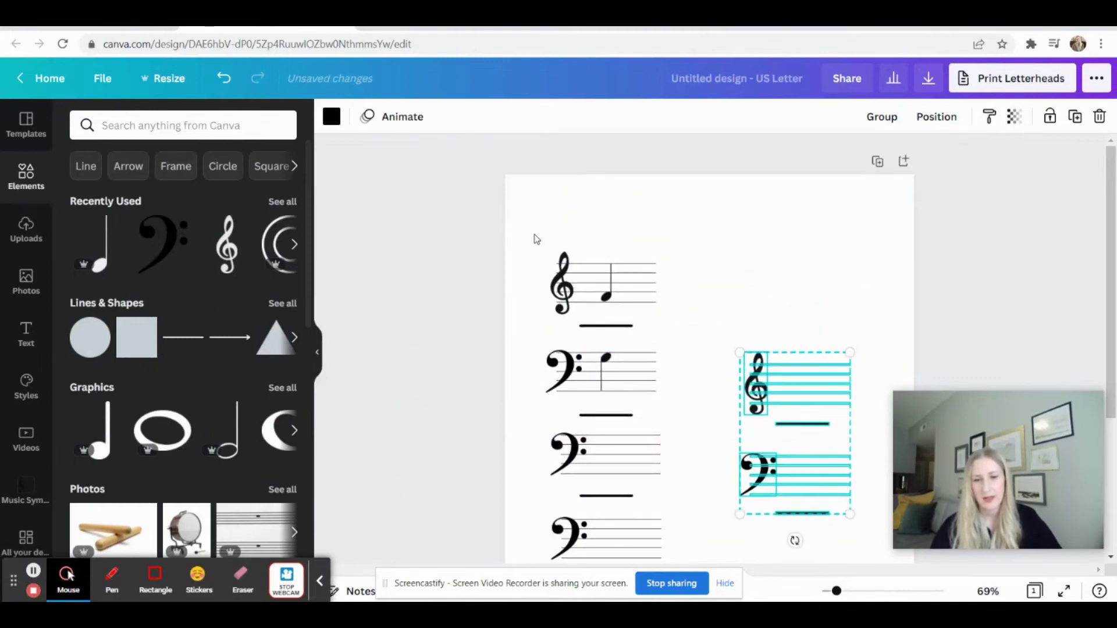
pyautogui.click(724, 236)
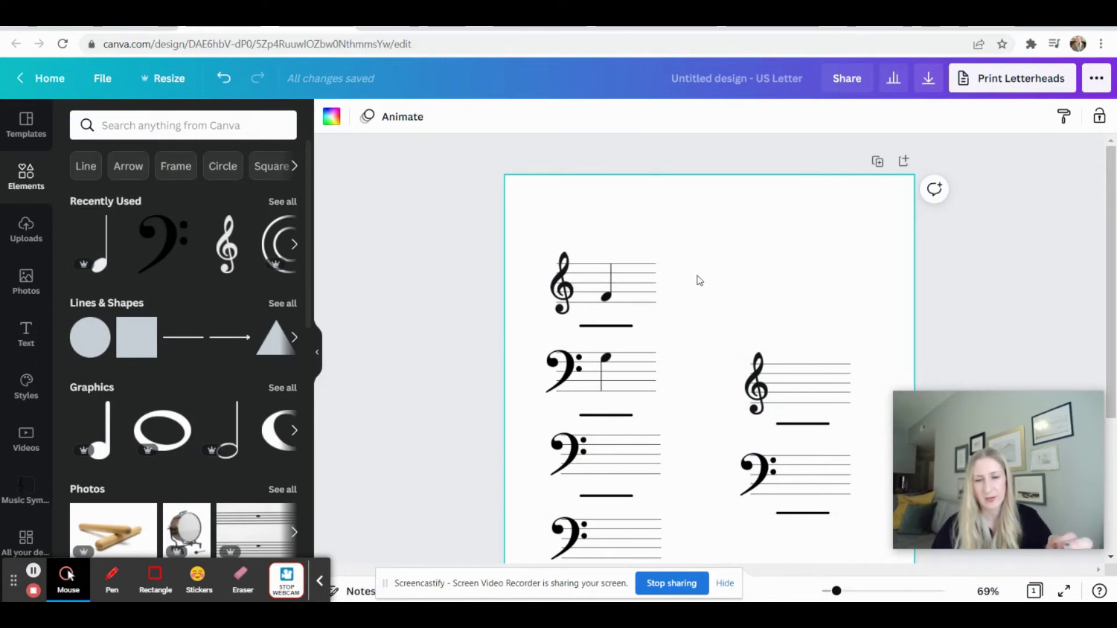
# Add a plain line spanning nearly the full page width above the staves and set its line weight to 1
pyautogui.click(185, 342)
pyautogui.moveTo(721, 469); pyautogui.dragTo(611, 238)
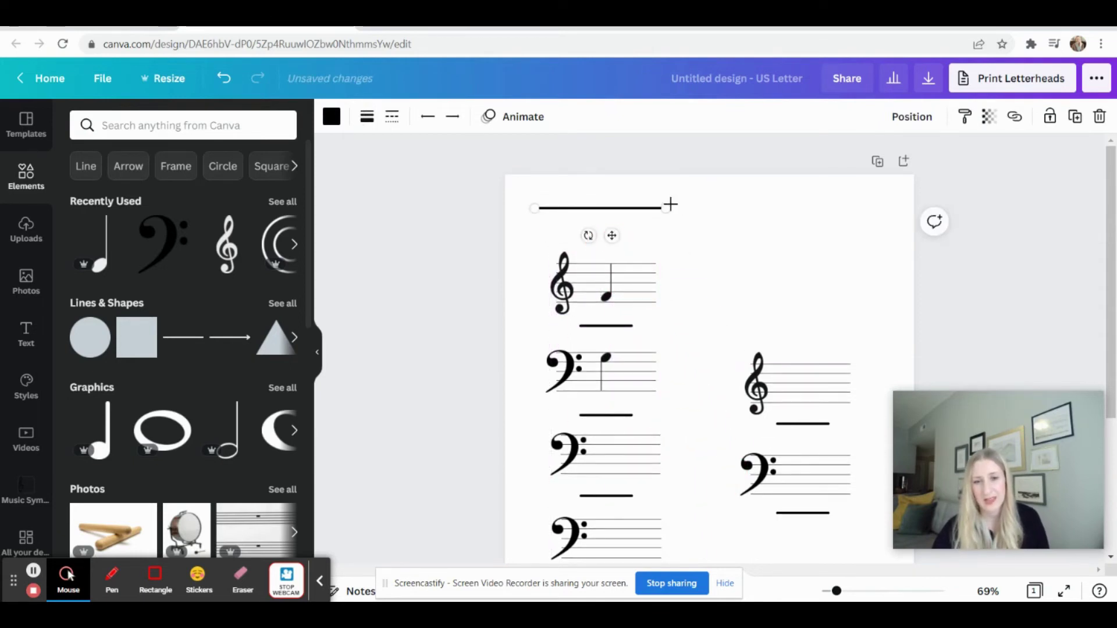
pyautogui.moveTo(729, 203); pyautogui.dragTo(896, 207)
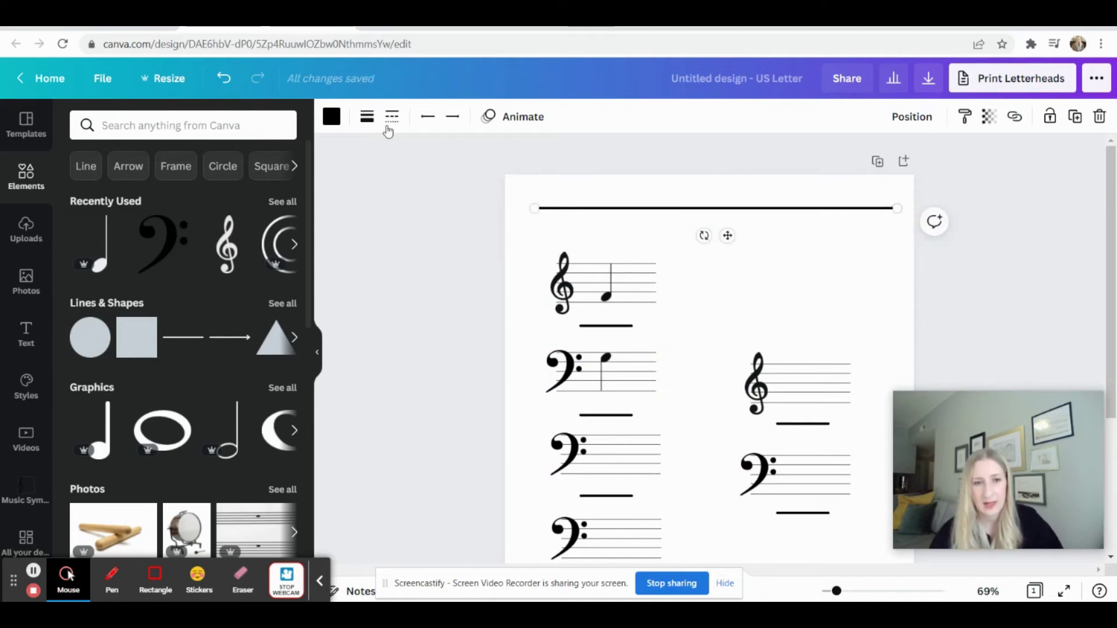
pyautogui.click(365, 115)
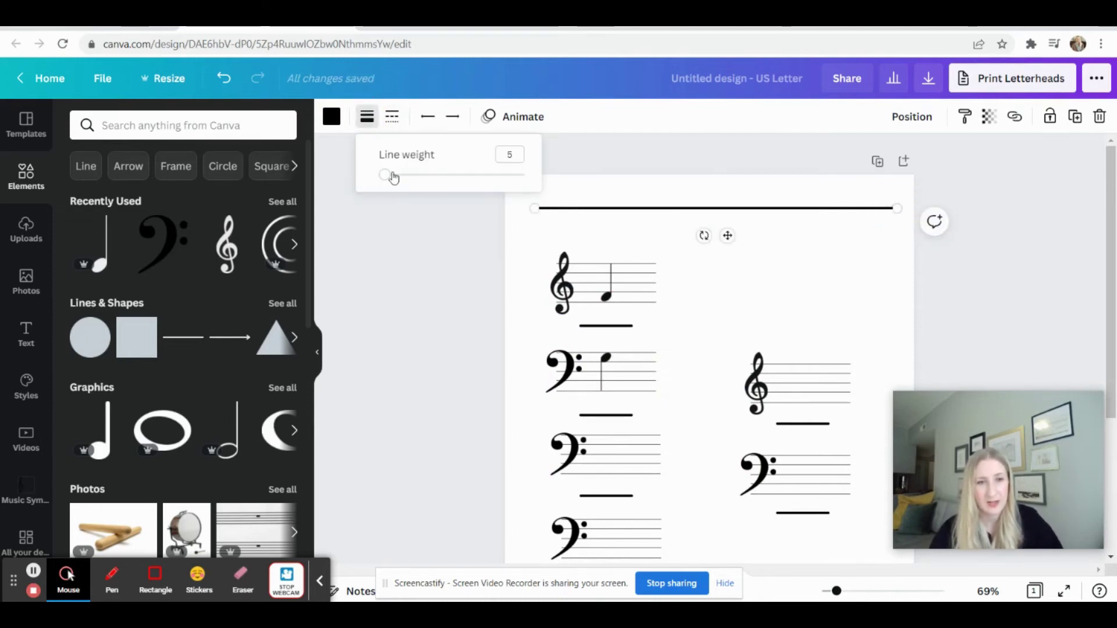
pyautogui.moveTo(384, 177); pyautogui.dragTo(379, 176)
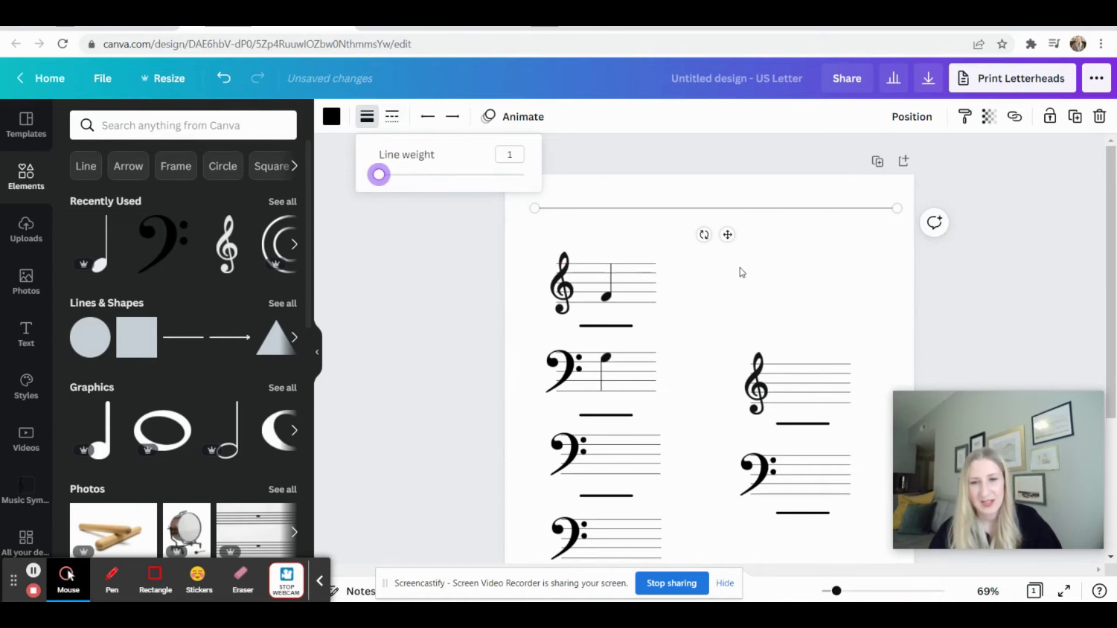
pyautogui.click(823, 281)
# Duplicate the full-width thin line and place the copy near the bottom of the page, aligned with the original
pyautogui.click(823, 208)
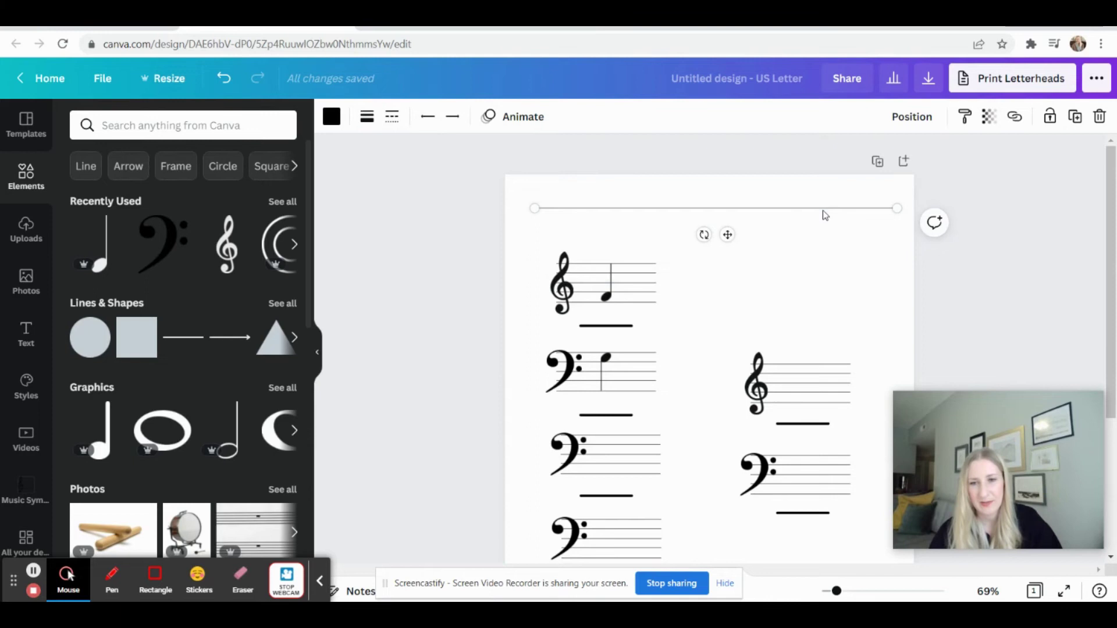
pyautogui.hotkey('ctrl', 'd')
pyautogui.moveTo(738, 244); pyautogui.dragTo(734, 573)
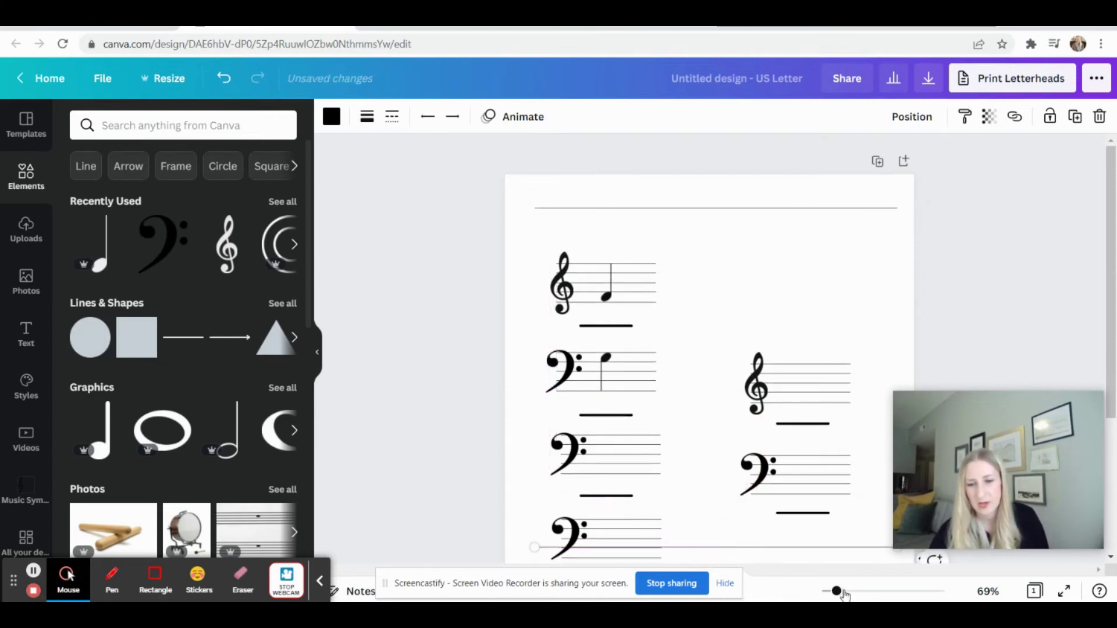
pyautogui.moveTo(842, 592); pyautogui.dragTo(830, 591)
pyautogui.moveTo(726, 462); pyautogui.dragTo(726, 541)
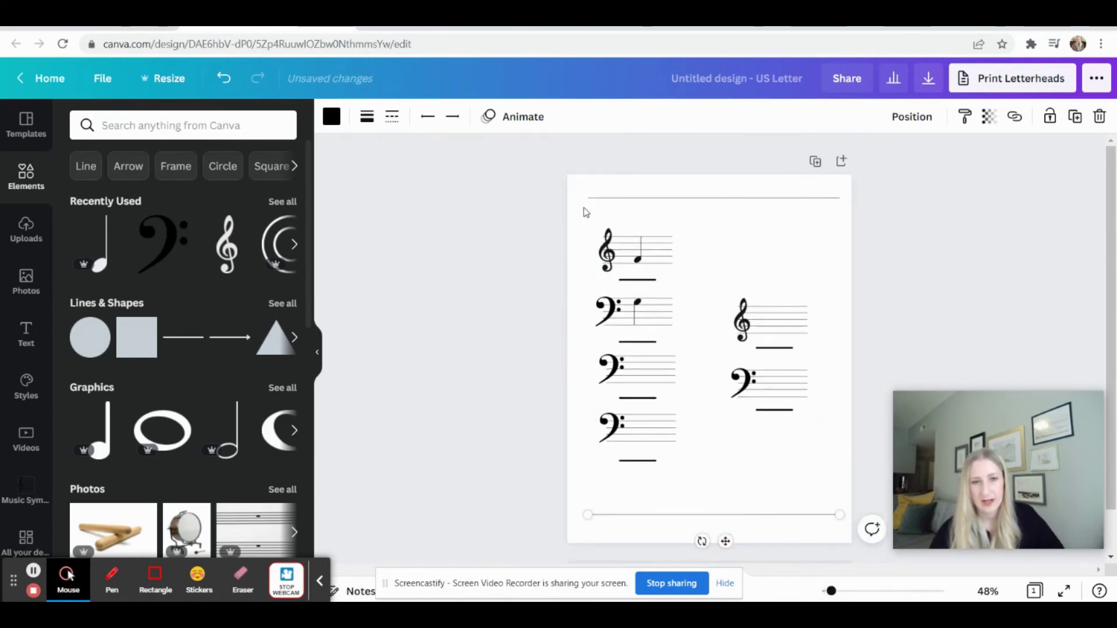
# Duplicate the thin line near the page's top, turn the copy vertical and stretch it between the two horizontal lines as the left border
pyautogui.click(610, 198)
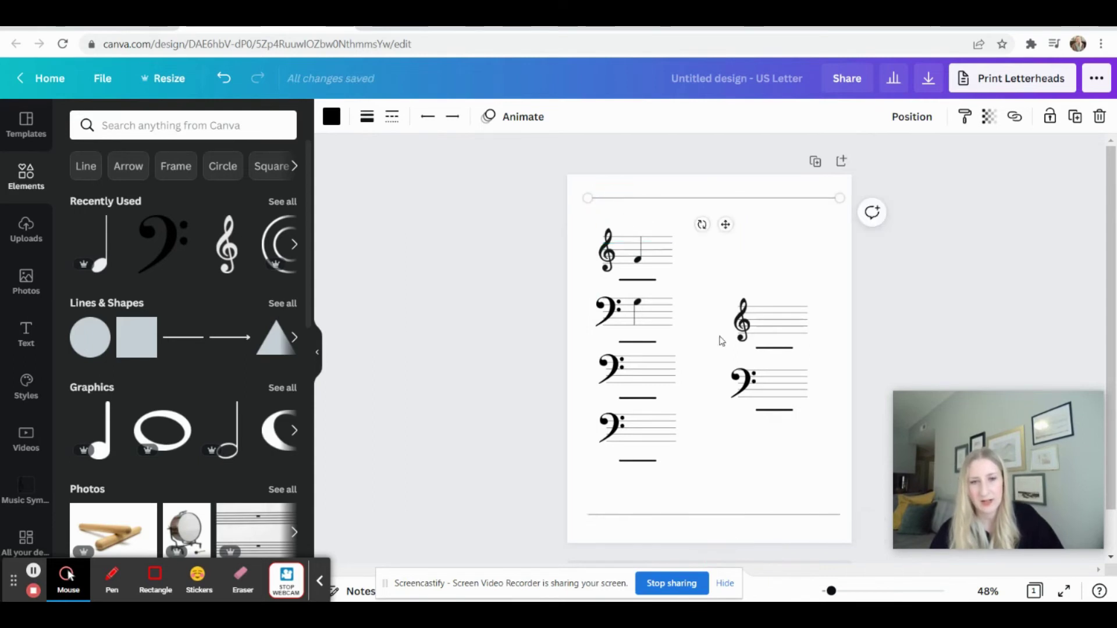
pyautogui.hotkey('ctrl', 'd')
pyautogui.moveTo(708, 231); pyautogui.dragTo(562, 335)
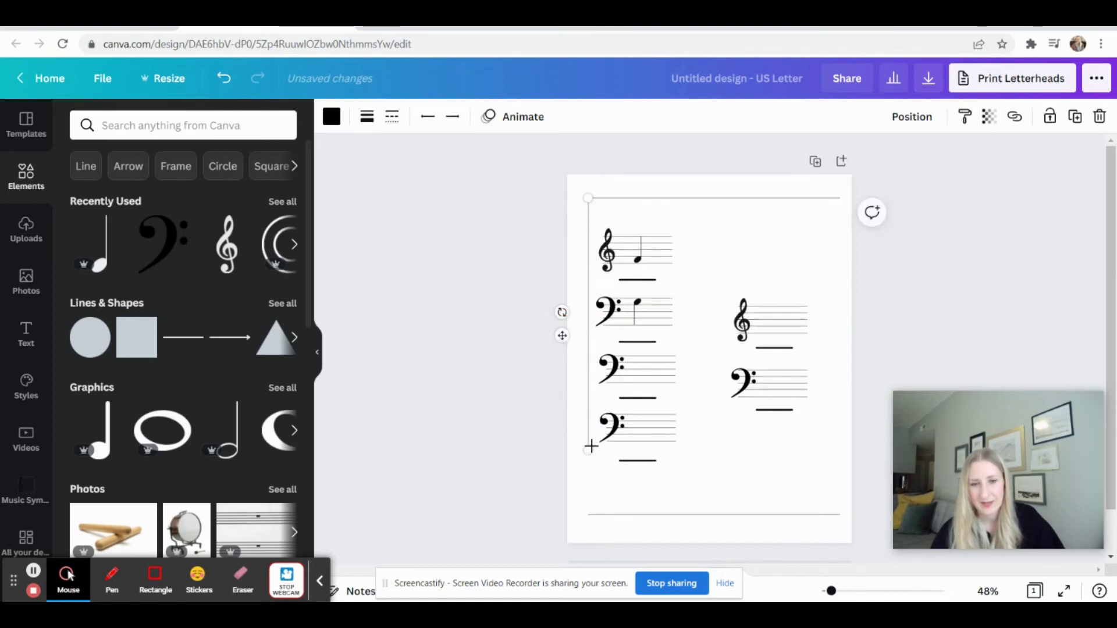
pyautogui.moveTo(591, 452); pyautogui.dragTo(590, 516)
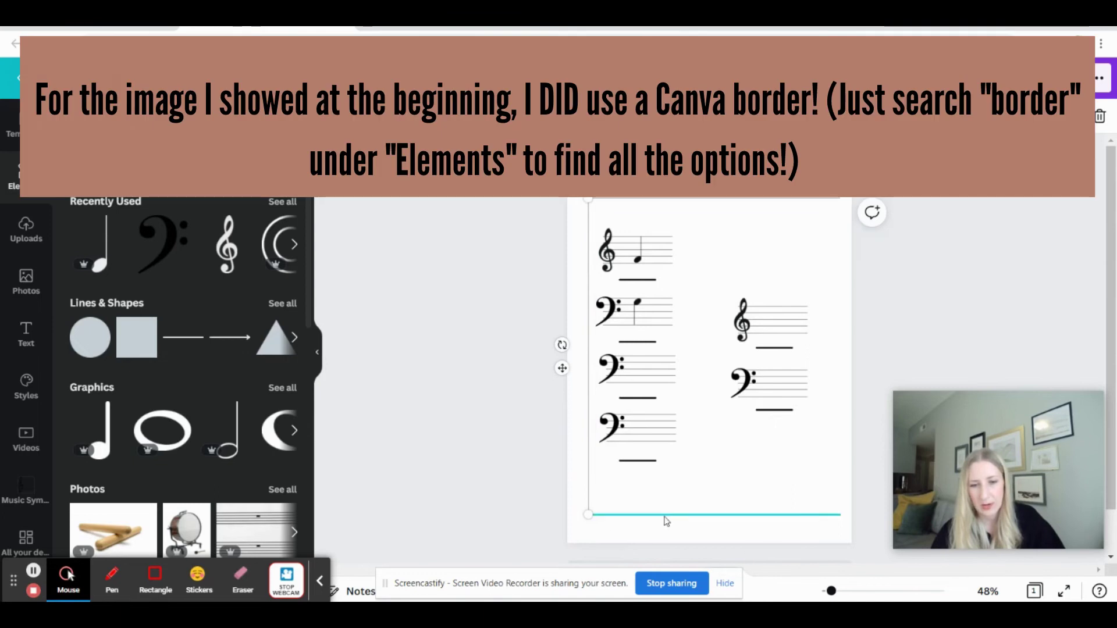
# Duplicate the vertical line as the page's right border and shorten both horizontal lines to end exactly at it
pyautogui.hotkey('ctrl', 'd')
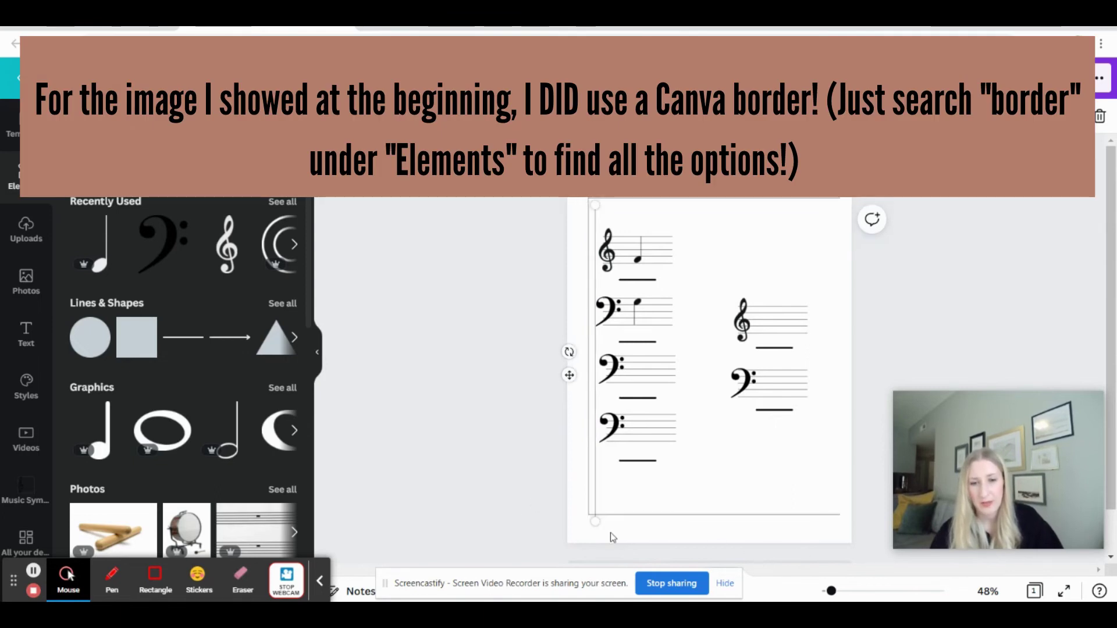
pyautogui.moveTo(570, 374); pyautogui.dragTo(804, 368)
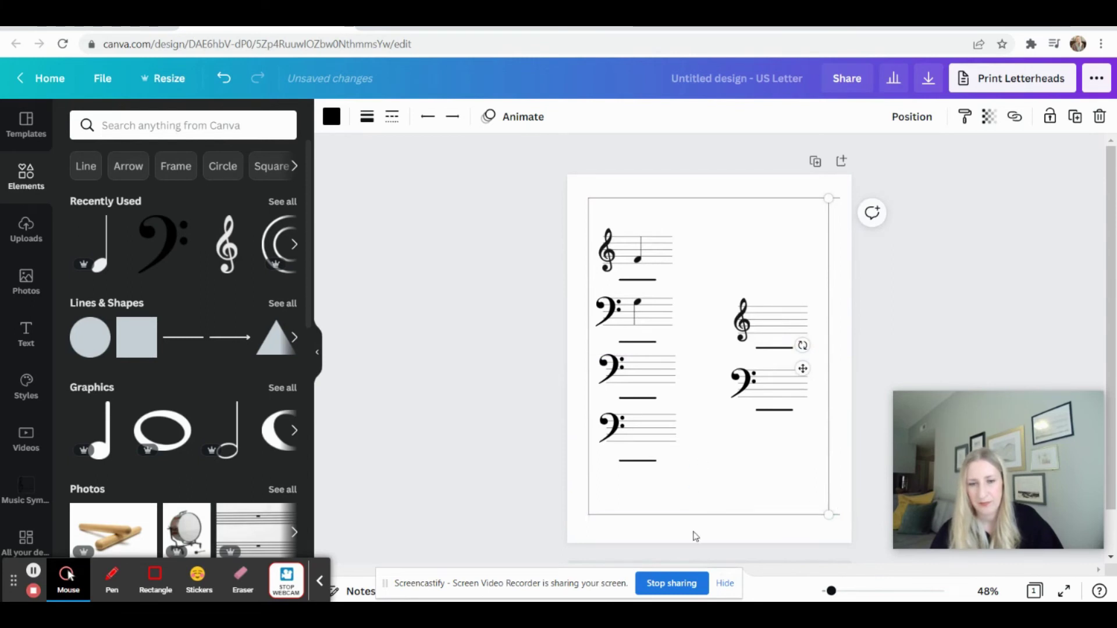
pyautogui.click(707, 515)
pyautogui.moveTo(843, 518); pyautogui.dragTo(830, 516)
pyautogui.click(838, 197)
pyautogui.moveTo(838, 197); pyautogui.dragTo(828, 198)
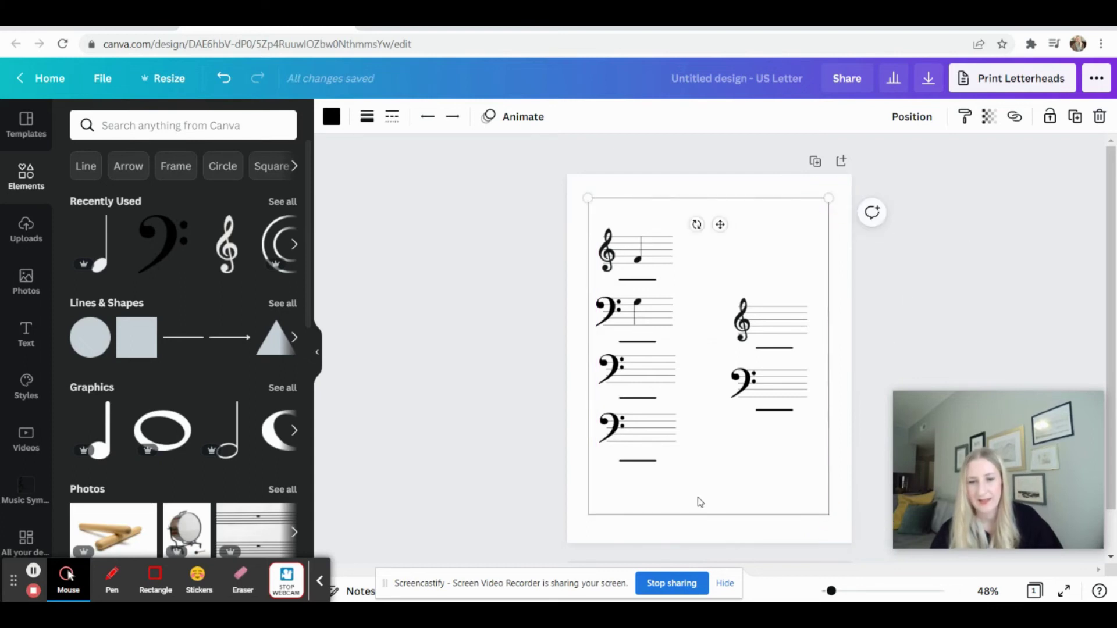
pyautogui.click(681, 534)
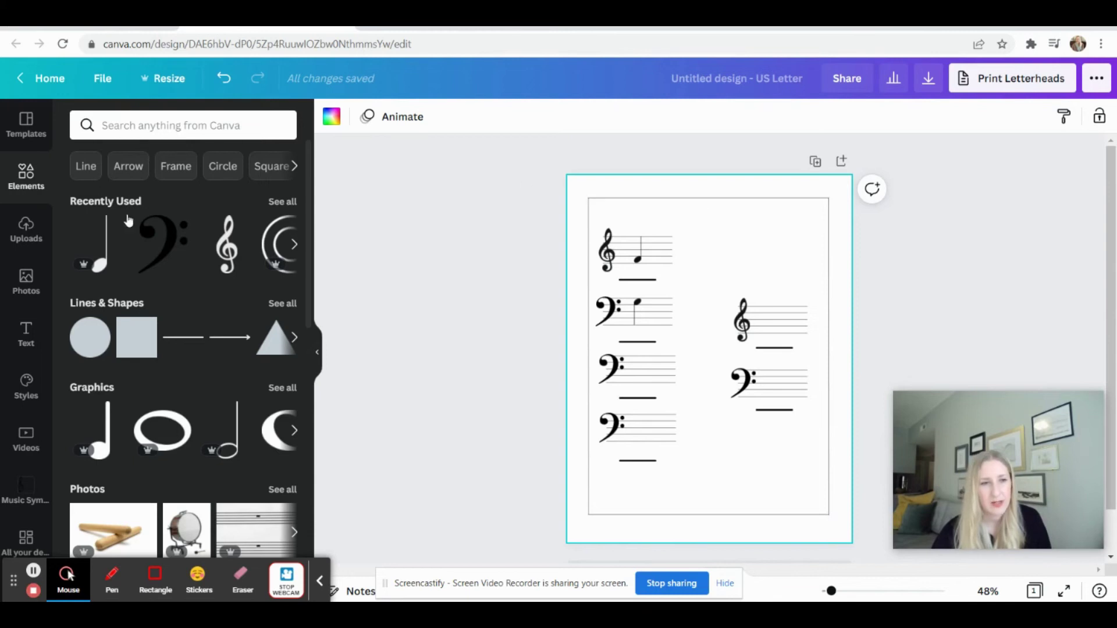
# Add a body text box at font size 18 reading "Name the Note:"
pyautogui.click(29, 332)
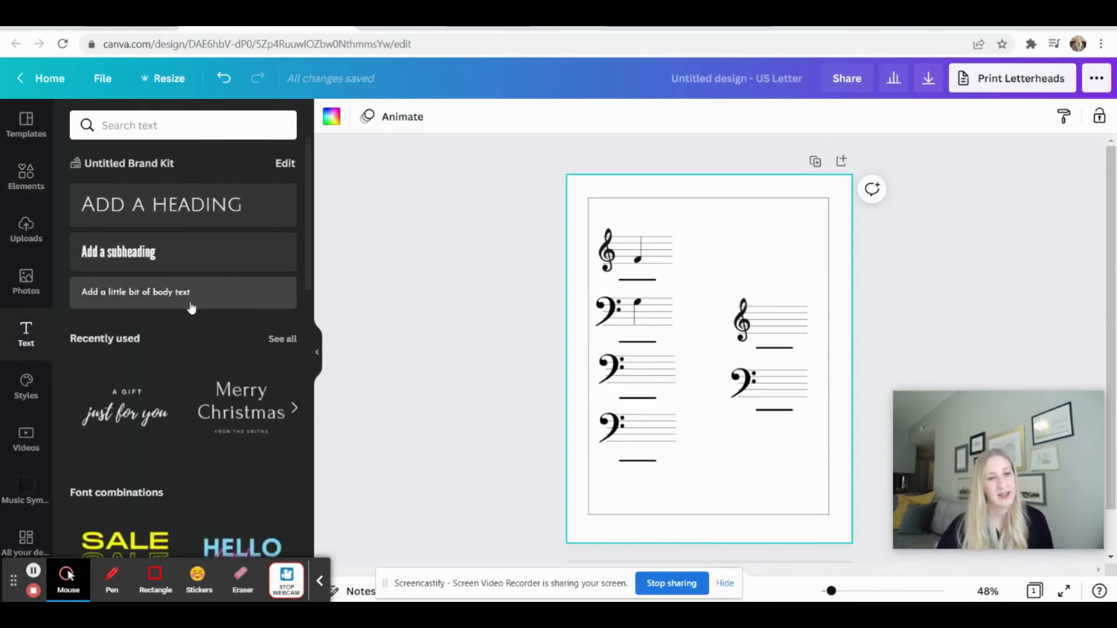
pyautogui.click(191, 306)
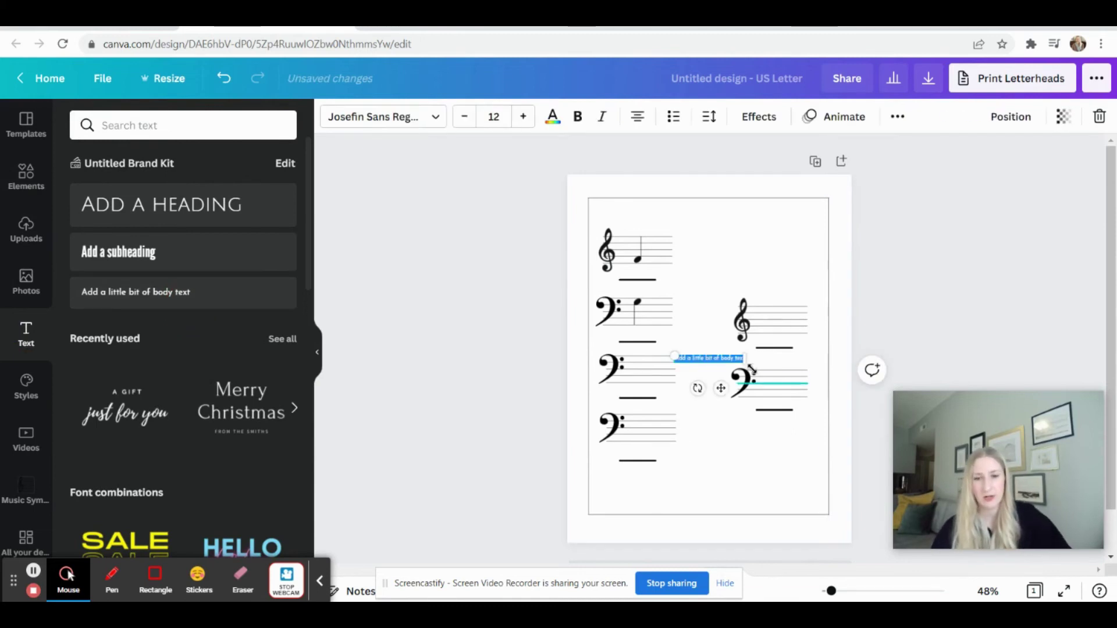
pyautogui.click(523, 116)
pyautogui.click(523, 116)
pyautogui.click(523, 116)
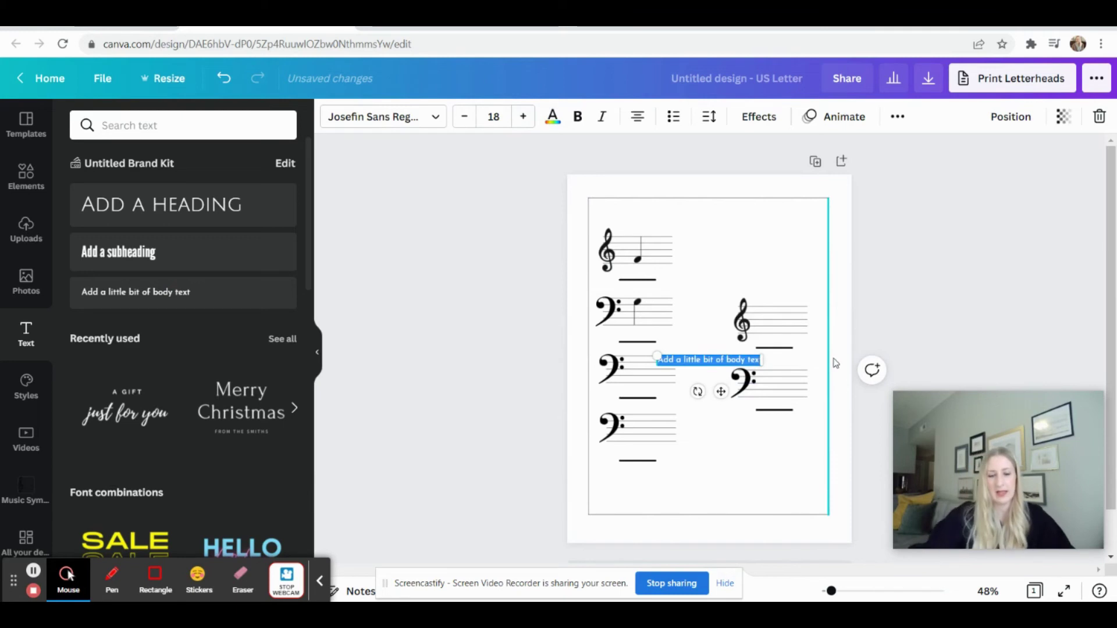
pyautogui.write('Name the Note')
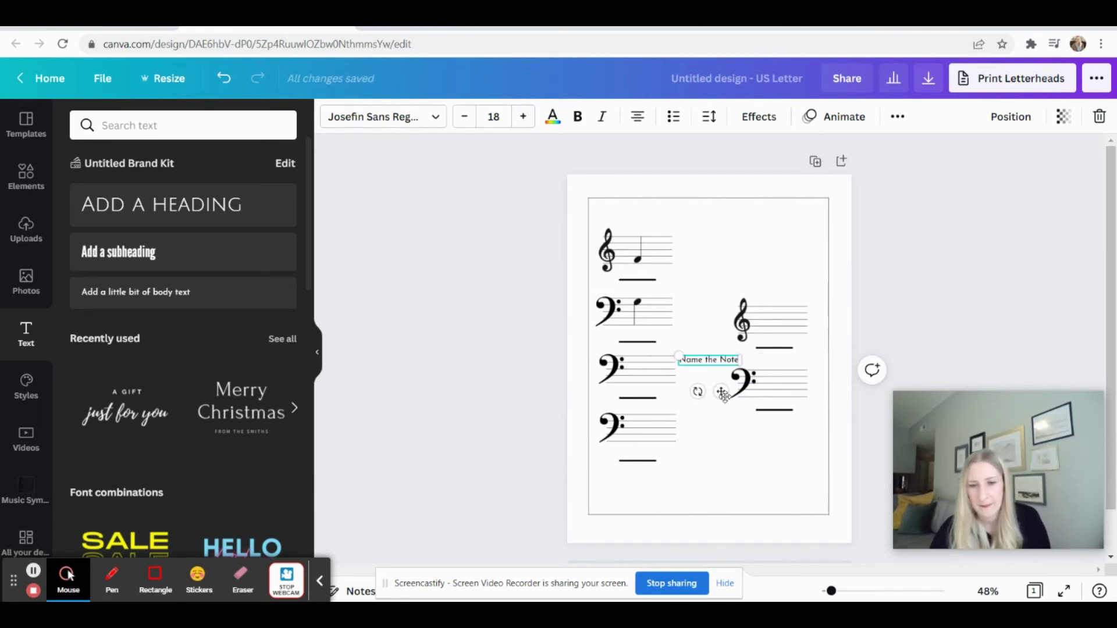
# Move the "Name the Note:" text to the upper centre of the page, just inside the border
pyautogui.moveTo(723, 395); pyautogui.dragTo(671, 239)
pyautogui.moveTo(673, 244); pyautogui.dragTo(648, 248)
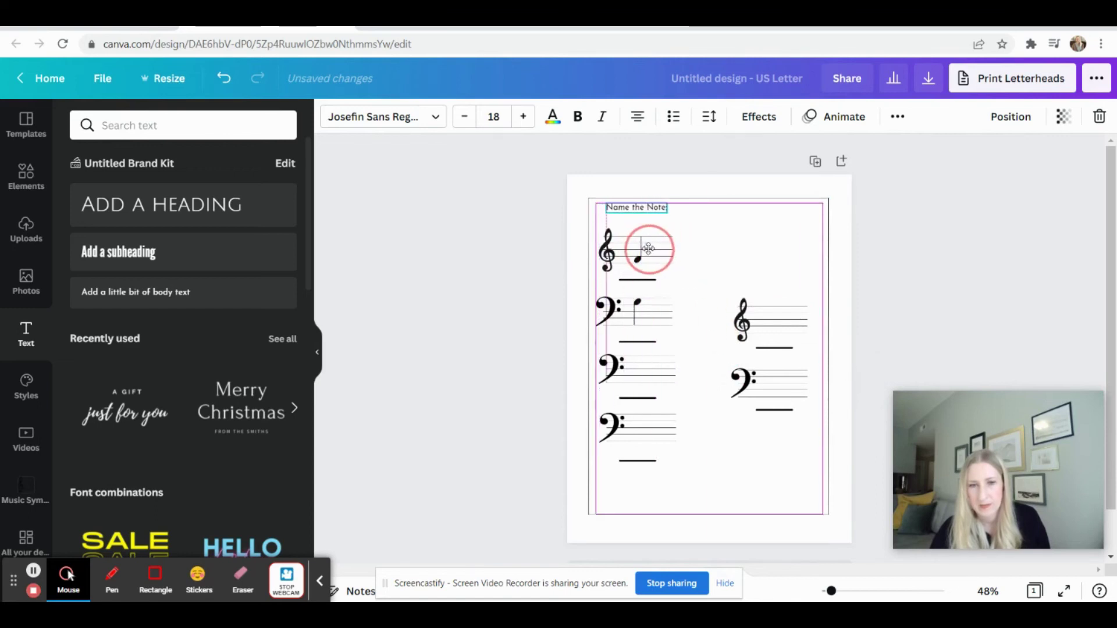
pyautogui.click(941, 265)
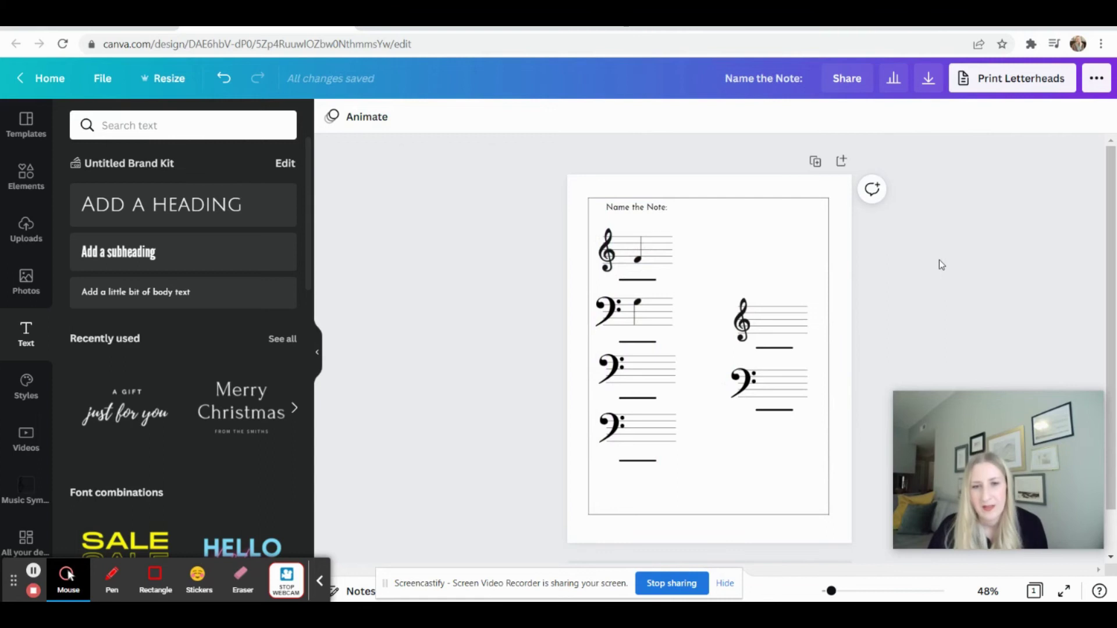
pyautogui.moveTo(648, 207); pyautogui.dragTo(722, 208)
pyautogui.click(983, 265)
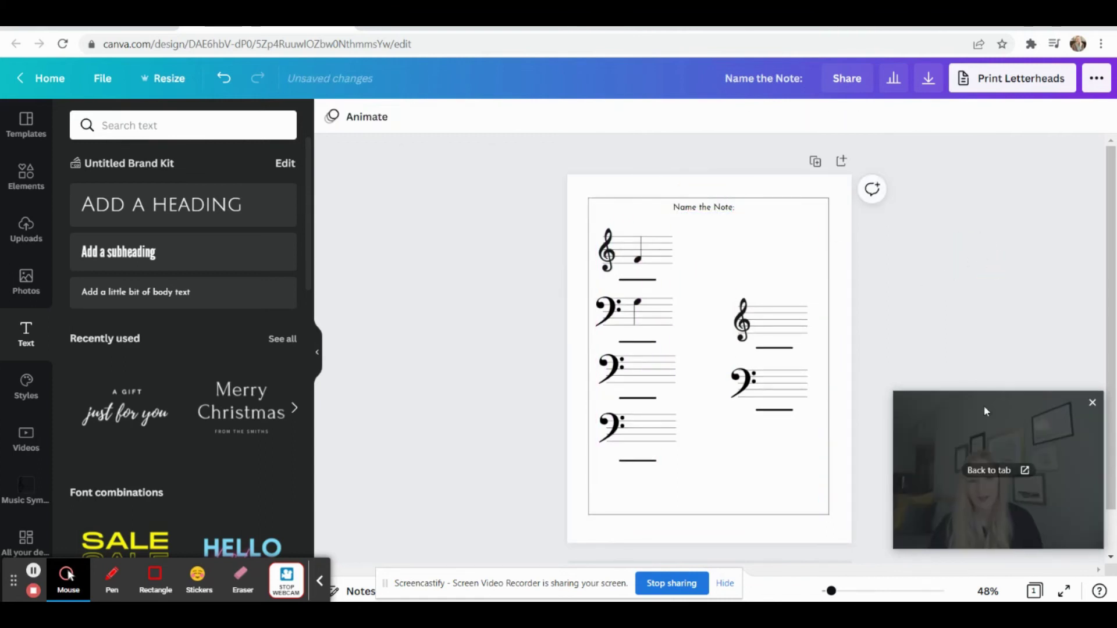
# Search the elements for "piano" and place the teal and pink grand piano graphic over the border's upper right corner
pyautogui.click(26, 174)
pyautogui.click(210, 127)
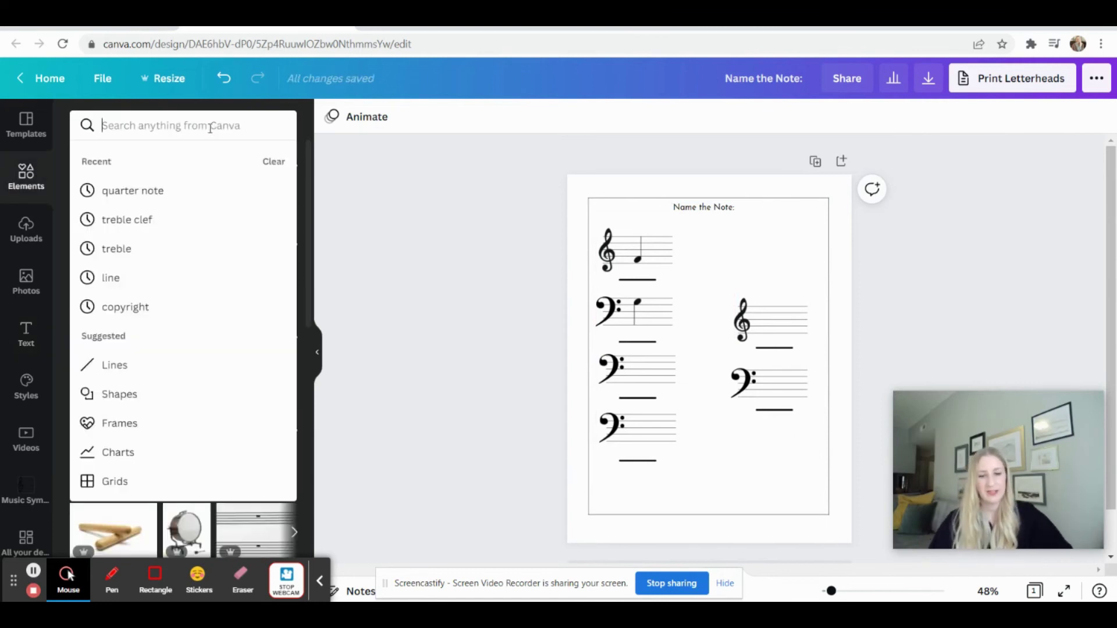
pyautogui.write('piano')
pyautogui.press('Return')
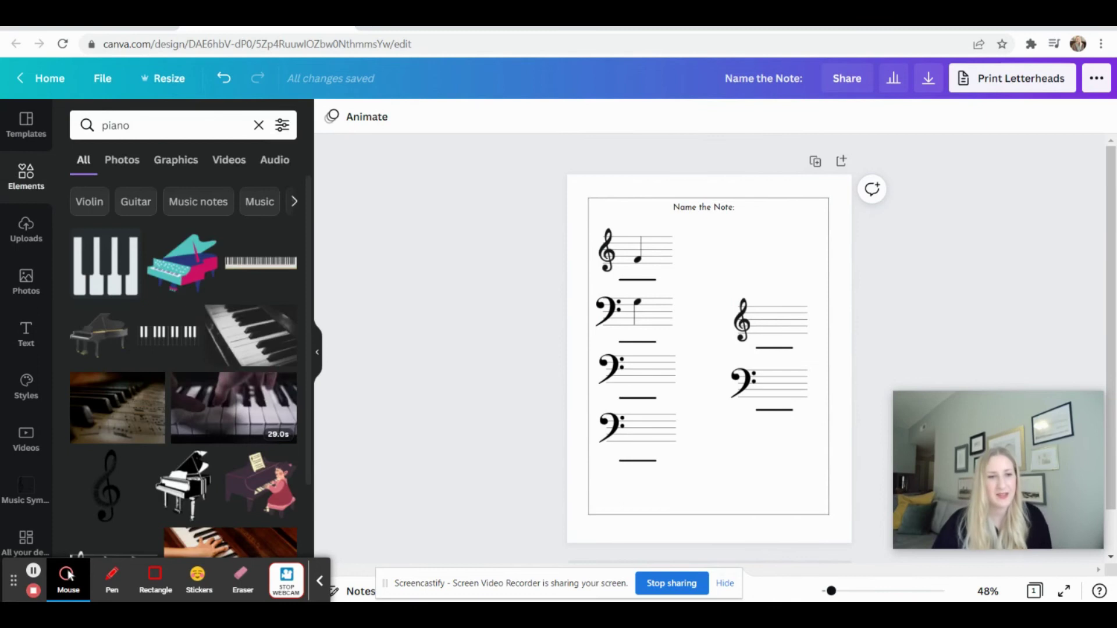
pyautogui.scroll(-3, 198, 299)
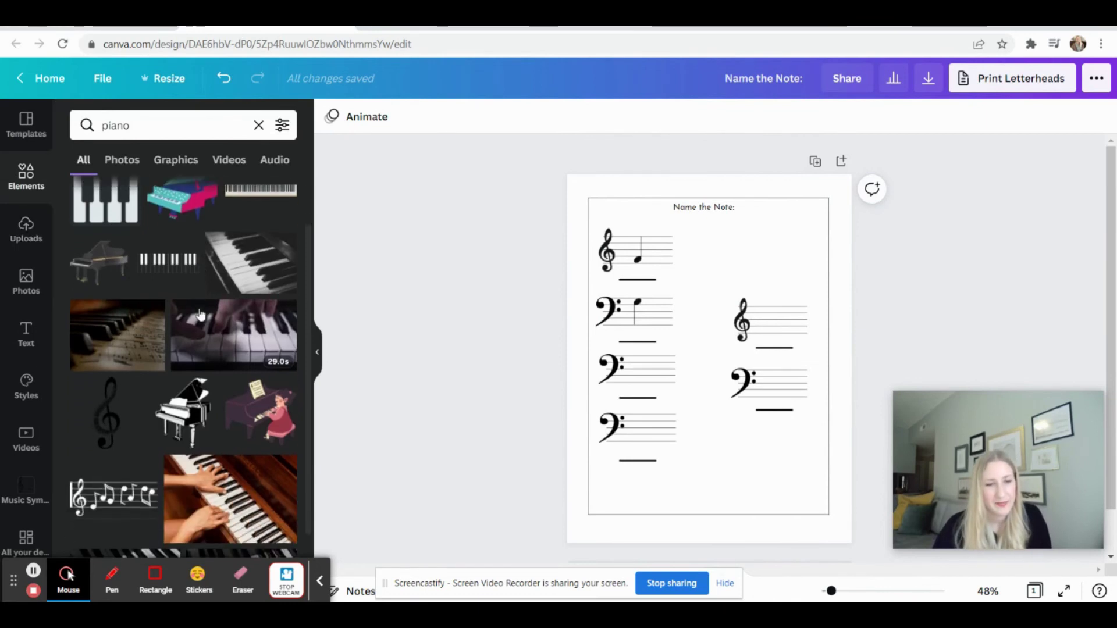
pyautogui.scroll(3, 198, 299)
pyautogui.click(183, 265)
pyautogui.moveTo(751, 326); pyautogui.dragTo(798, 195)
# Recolour the piano graphic, changing its navy to terracotta, its teal to mustard yellow and its pink to the brand teal-blue
pyautogui.click(331, 116)
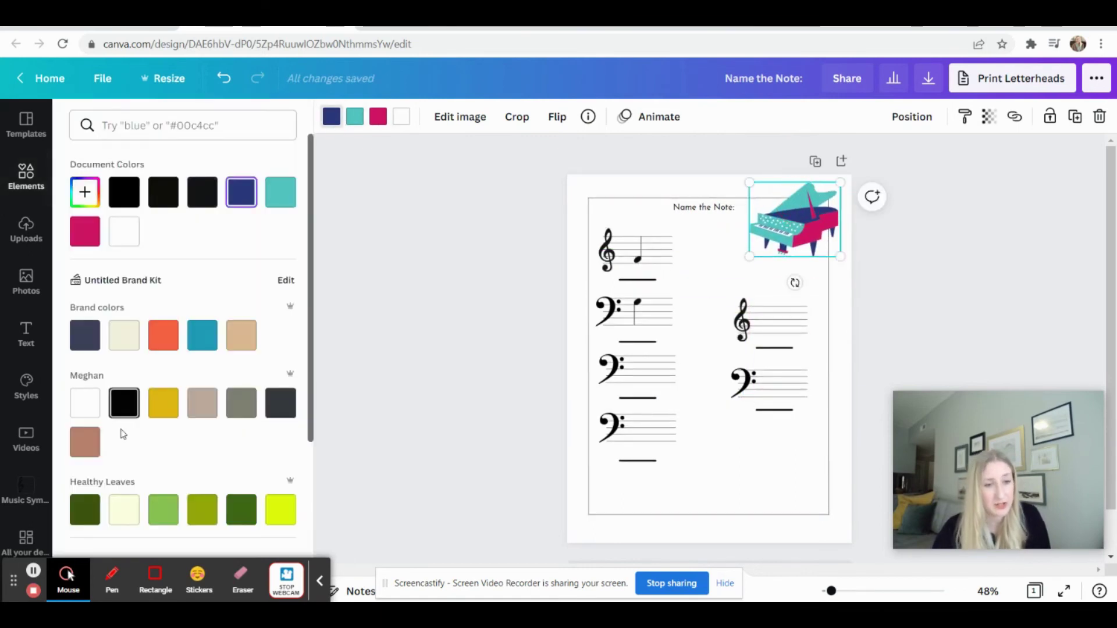
pyautogui.click(86, 445)
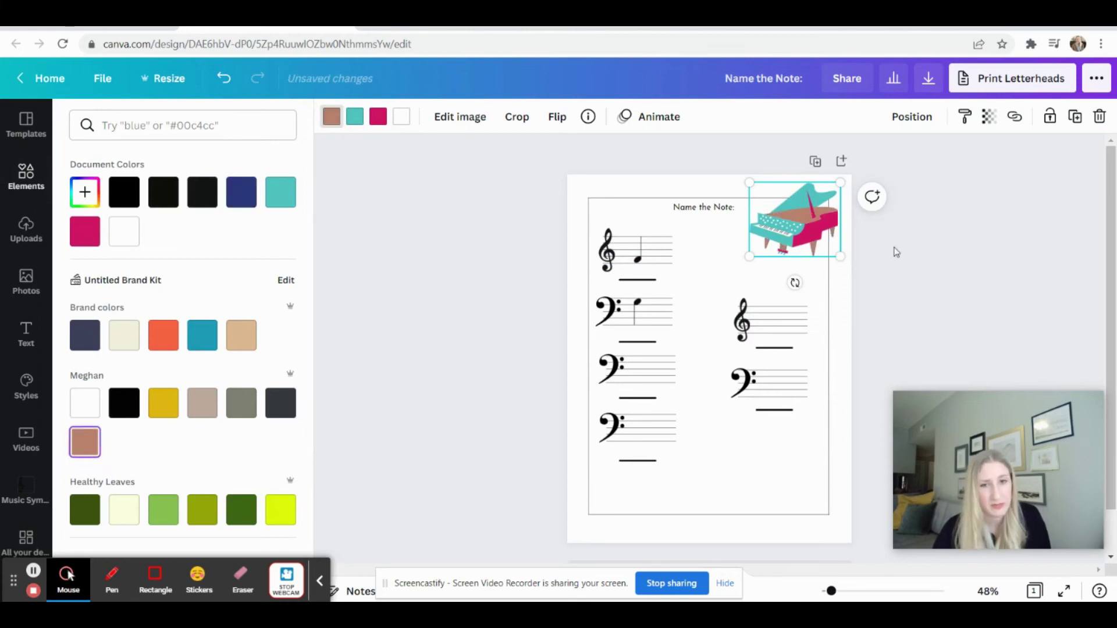
pyautogui.click(352, 117)
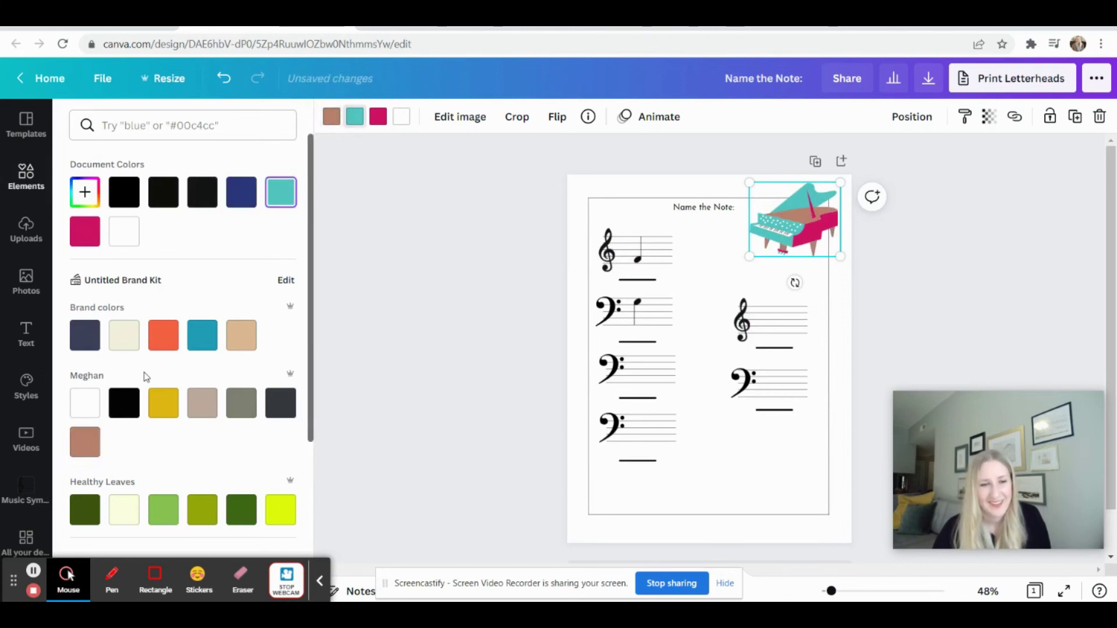
pyautogui.click(157, 409)
pyautogui.click(381, 124)
pyautogui.click(202, 335)
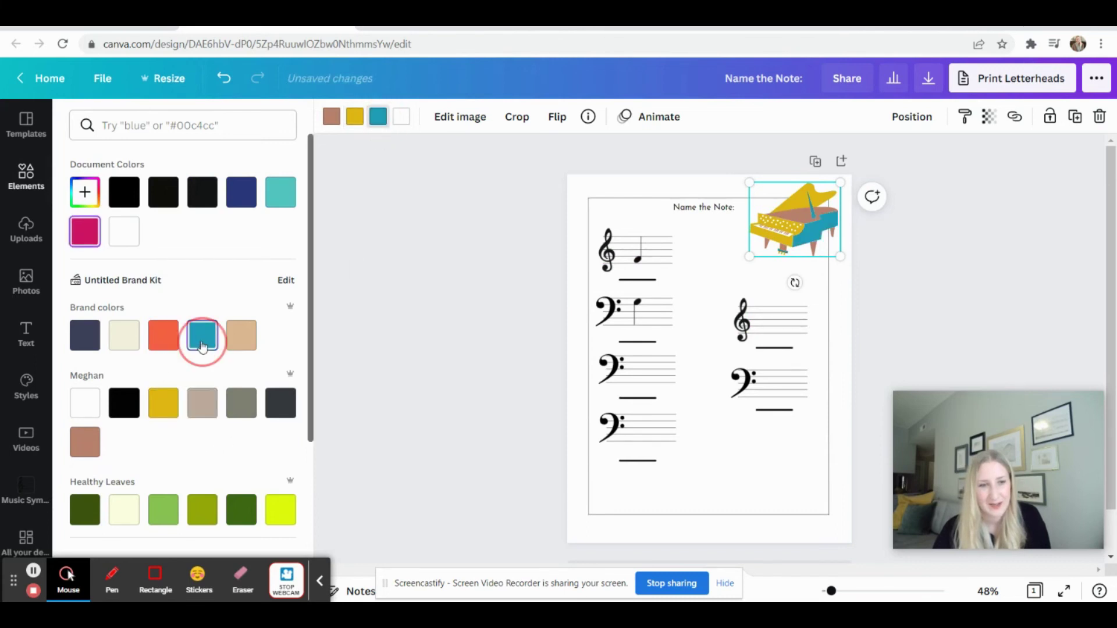
pyautogui.click(383, 268)
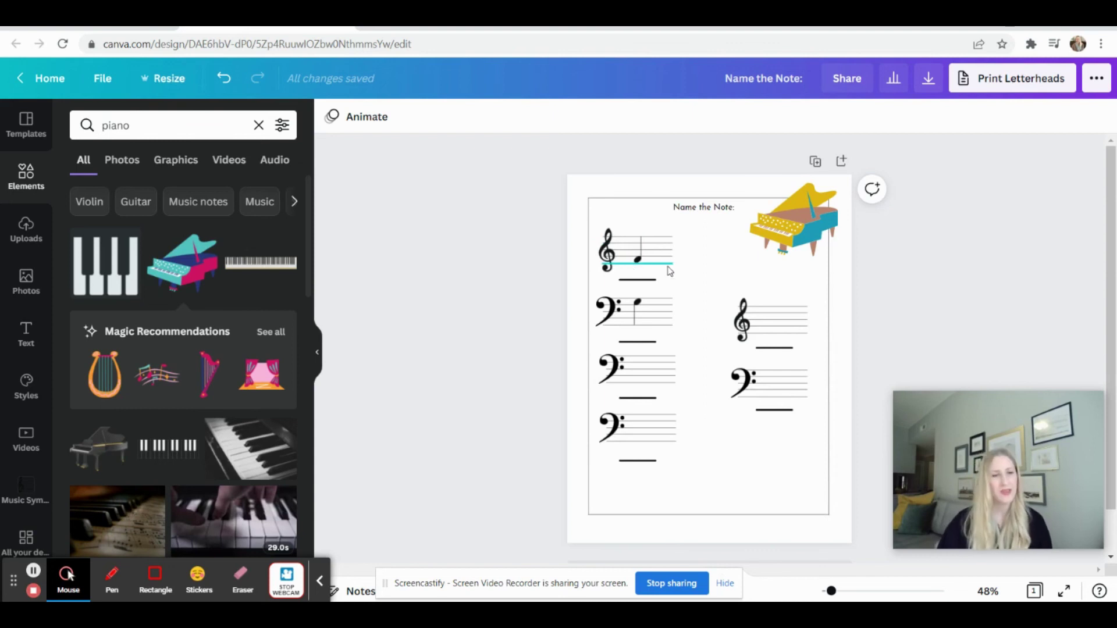
# Try out the treble staff image from the Music Symbols folder beneath the second column's bass staff and delete it
pyautogui.scroll(-2, 23, 500)
pyautogui.click(22, 523)
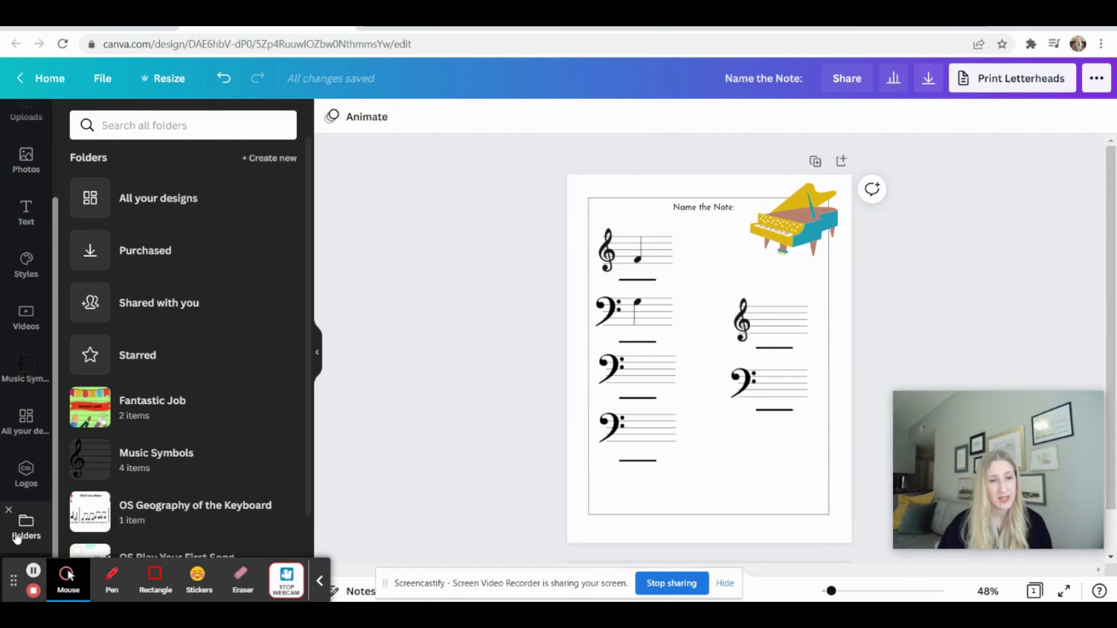
pyautogui.click(195, 471)
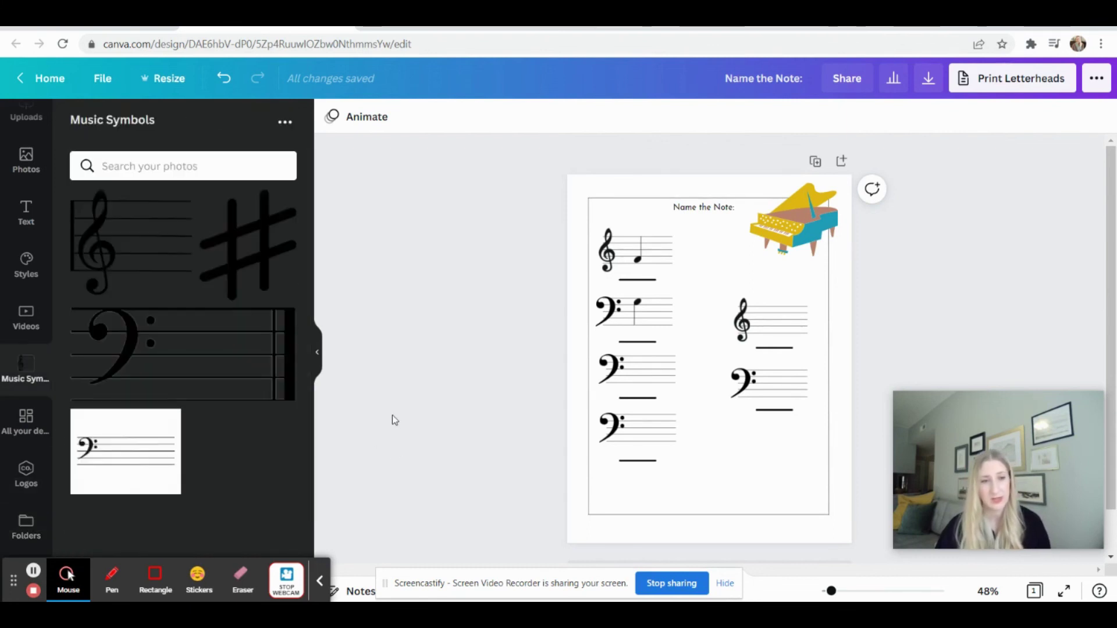
pyautogui.moveTo(139, 250); pyautogui.dragTo(768, 467)
pyautogui.moveTo(804, 402); pyautogui.dragTo(771, 451)
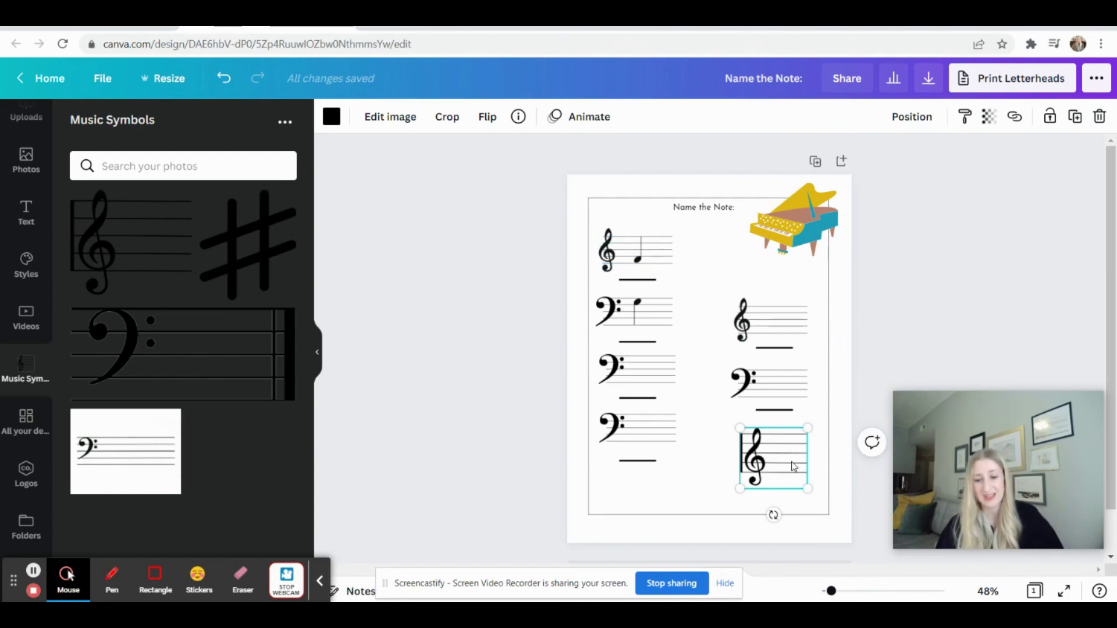
pyautogui.press('Delete')
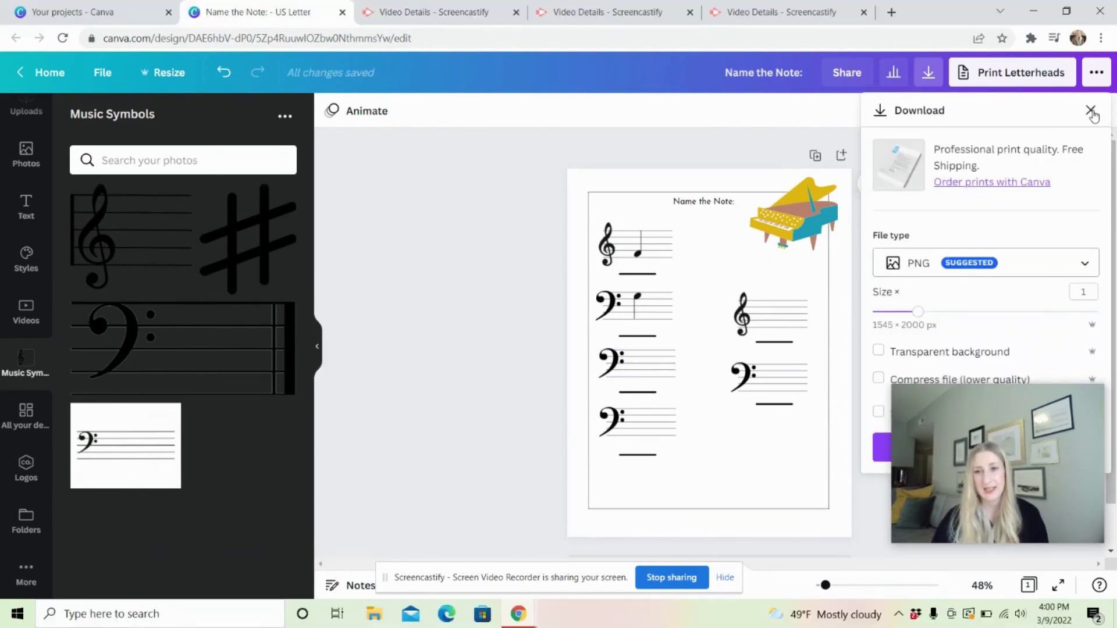
# Download the worksheet as a PDF Standard file and open the downloaded PDF to review the page
pyautogui.click(1091, 111)
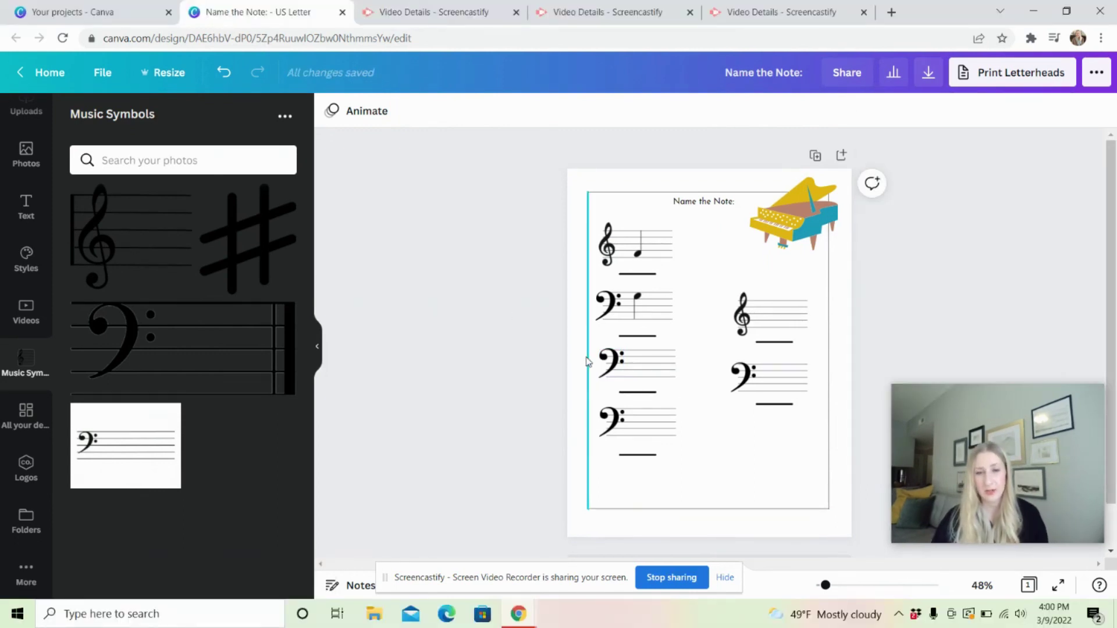
pyautogui.click(929, 73)
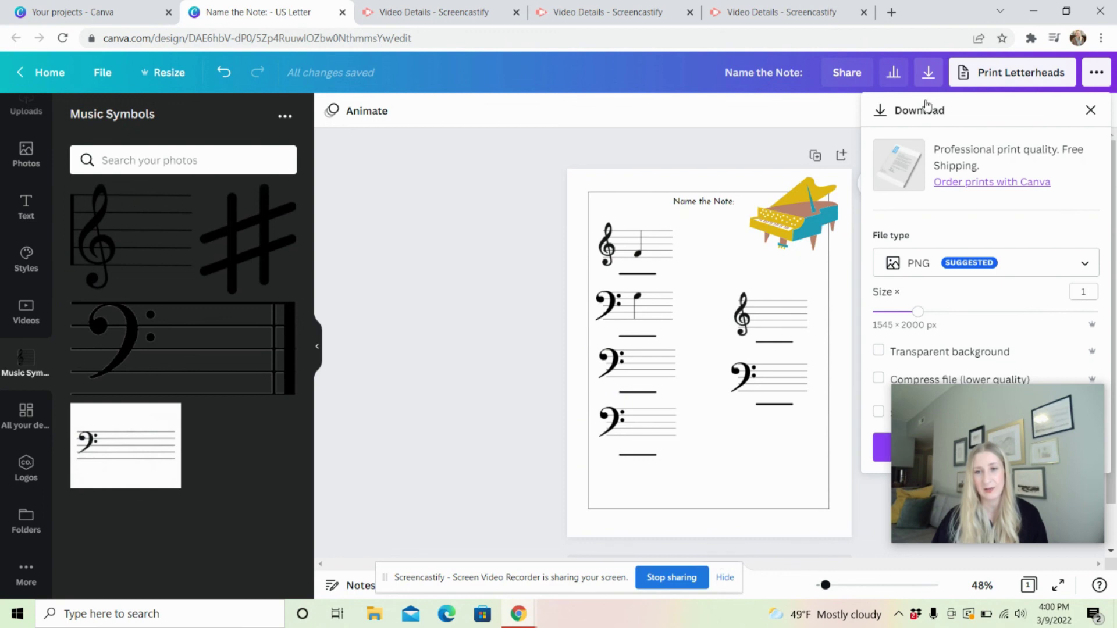
pyautogui.click(906, 266)
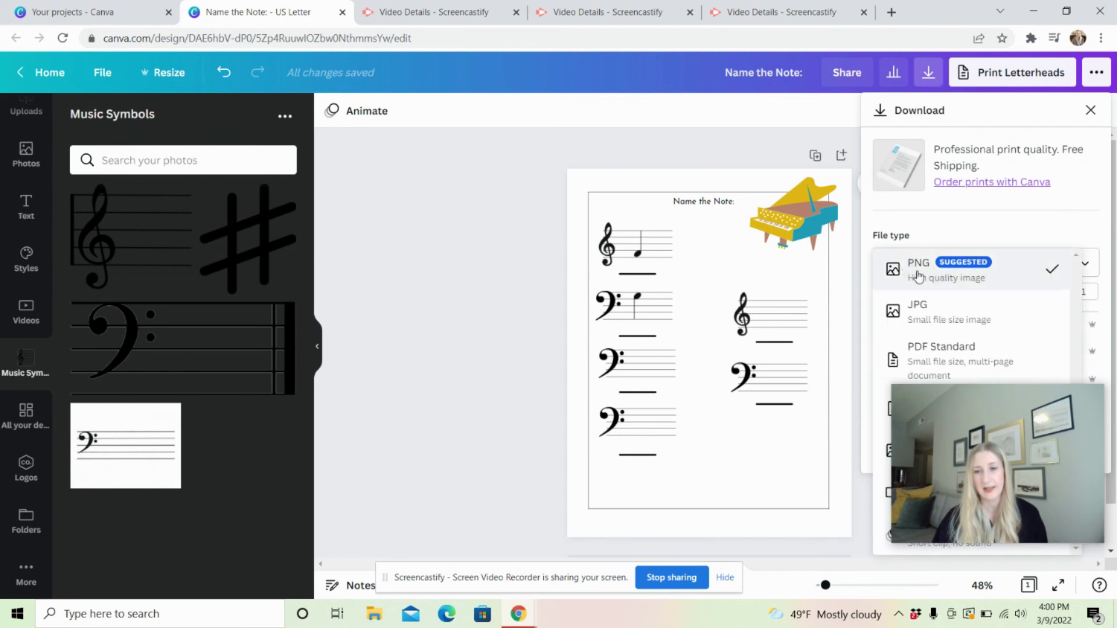
pyautogui.click(950, 356)
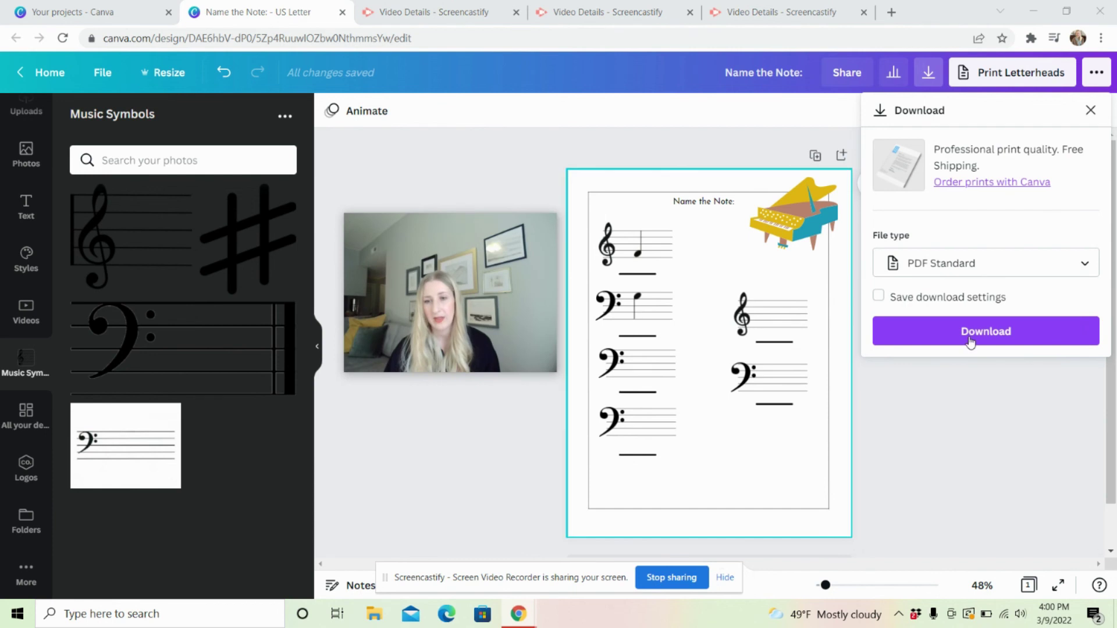
pyautogui.click(990, 335)
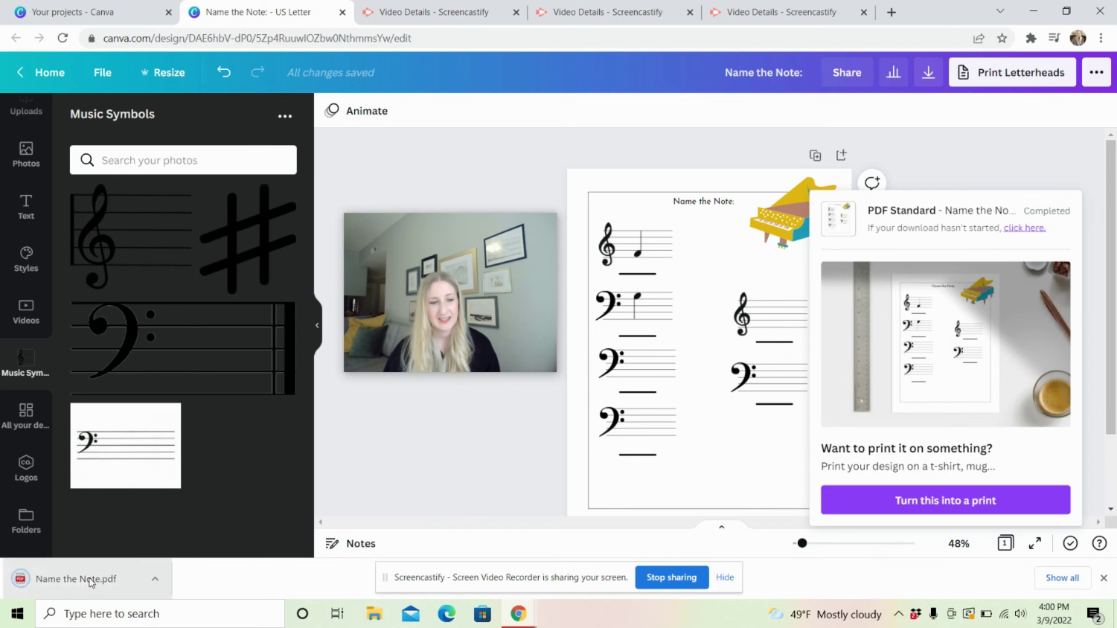
pyautogui.click(88, 579)
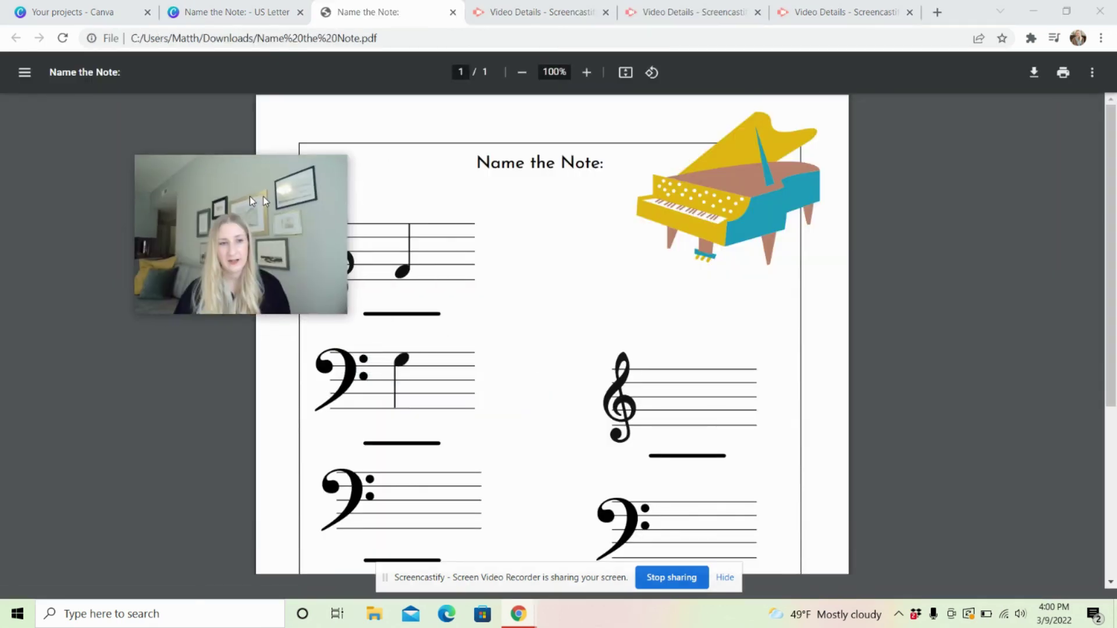
pyautogui.scroll(-5, 598, 349)
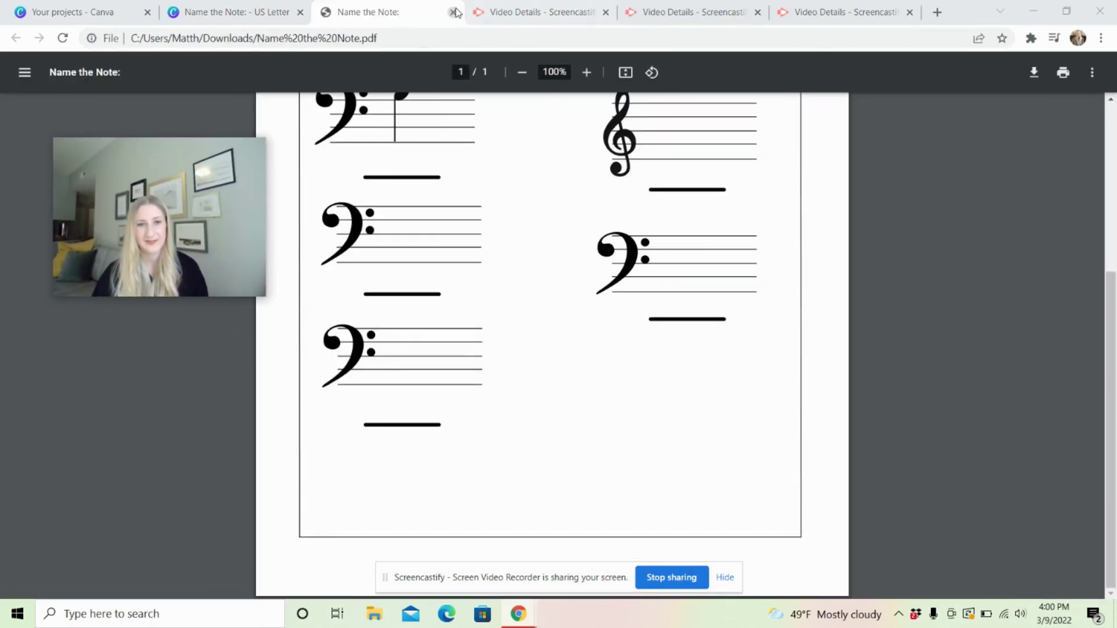